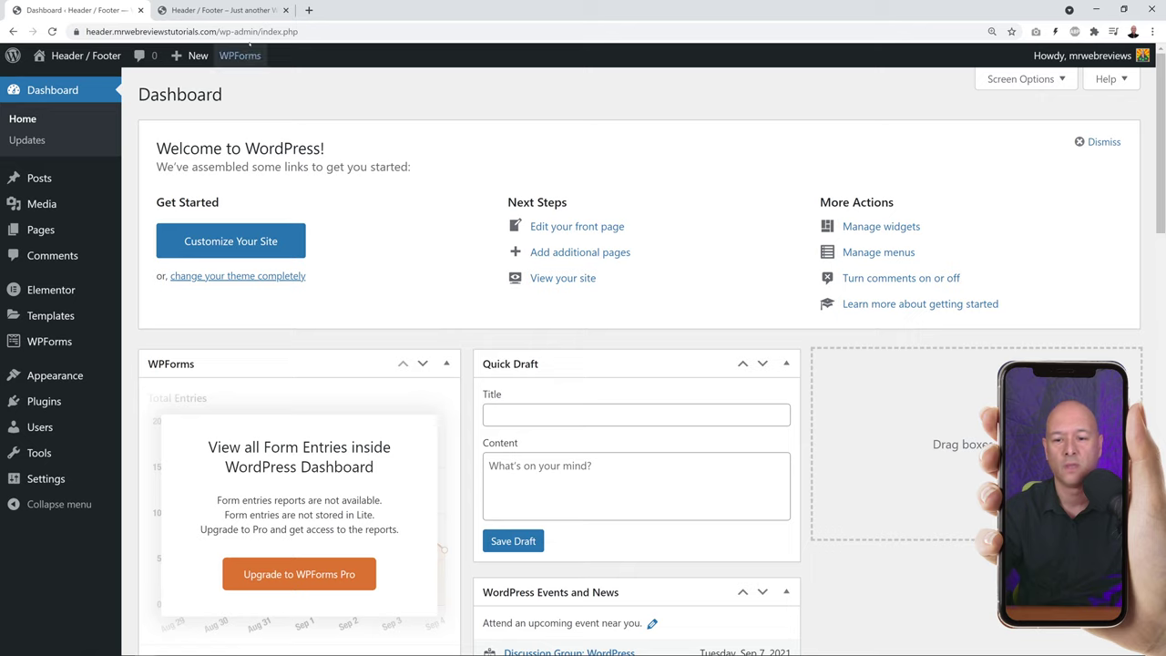
# Review the header and footer on the live site's front page, and return to the WordPress dashboard.
pyautogui.click(216, 12)
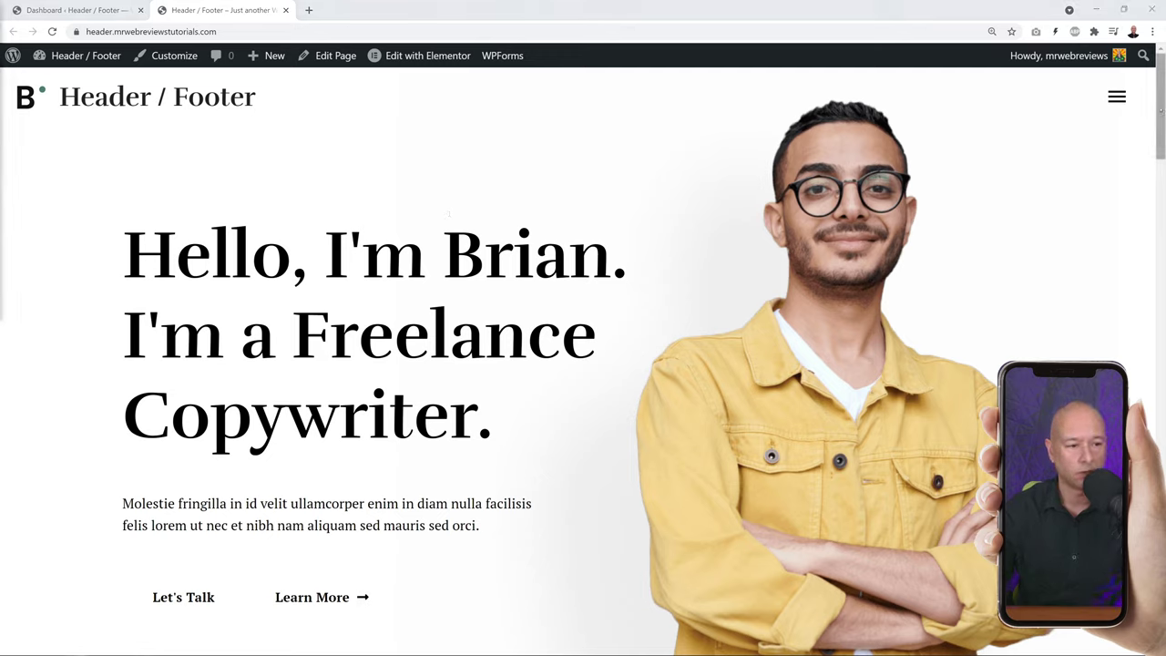
pyautogui.scroll(-15, 583, 364)
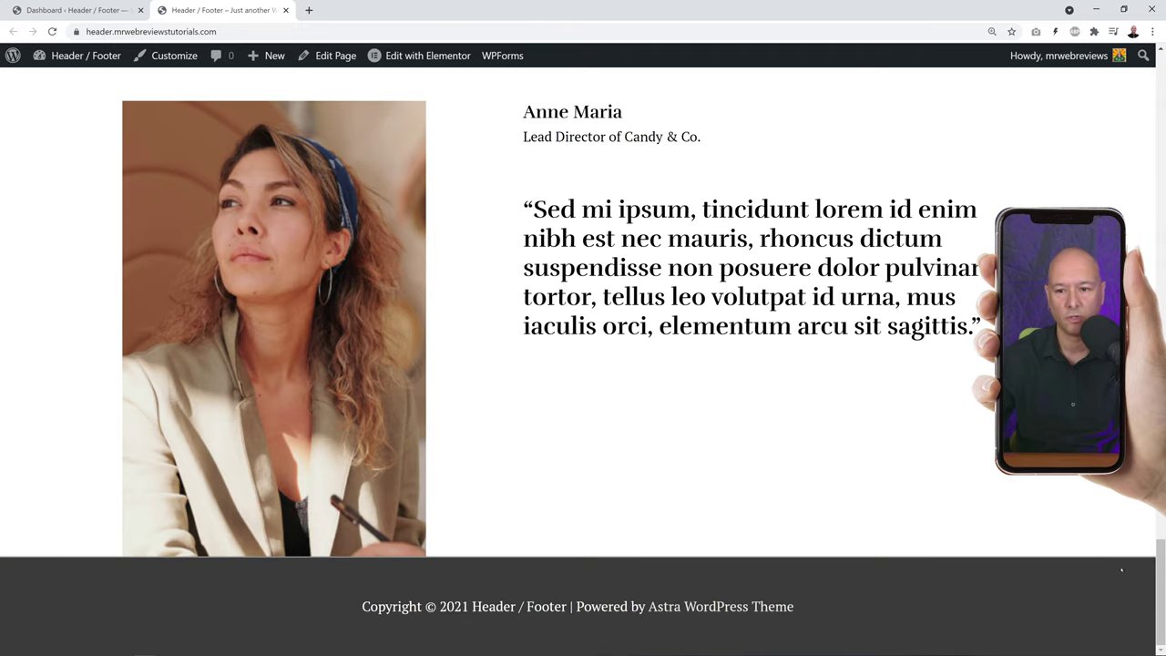
pyautogui.click(73, 10)
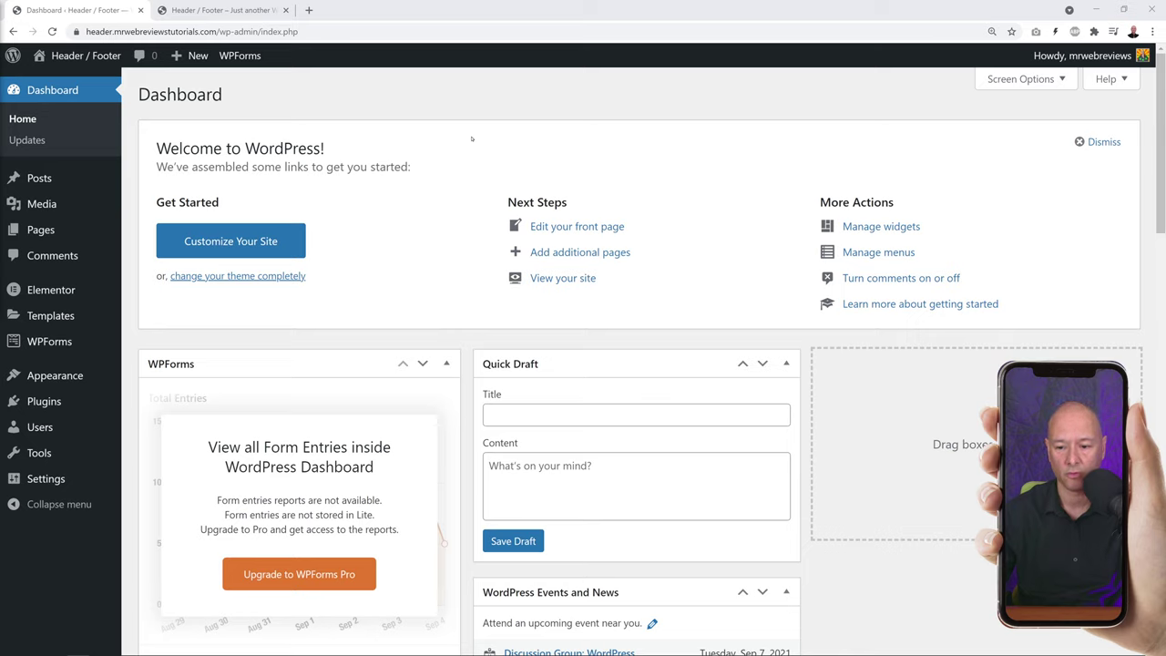
# Find the Elementor Header & Footer Builder plugin by Brainstorm Force, install it and activate it.
pyautogui.moveTo(41, 401)
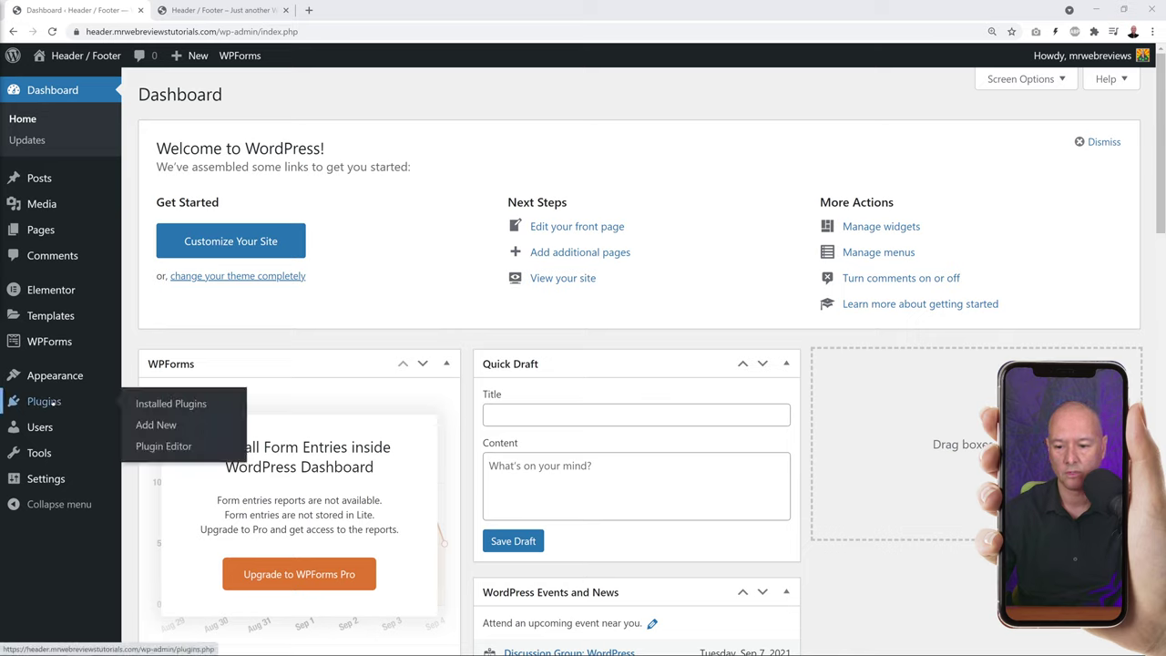
pyautogui.click(156, 425)
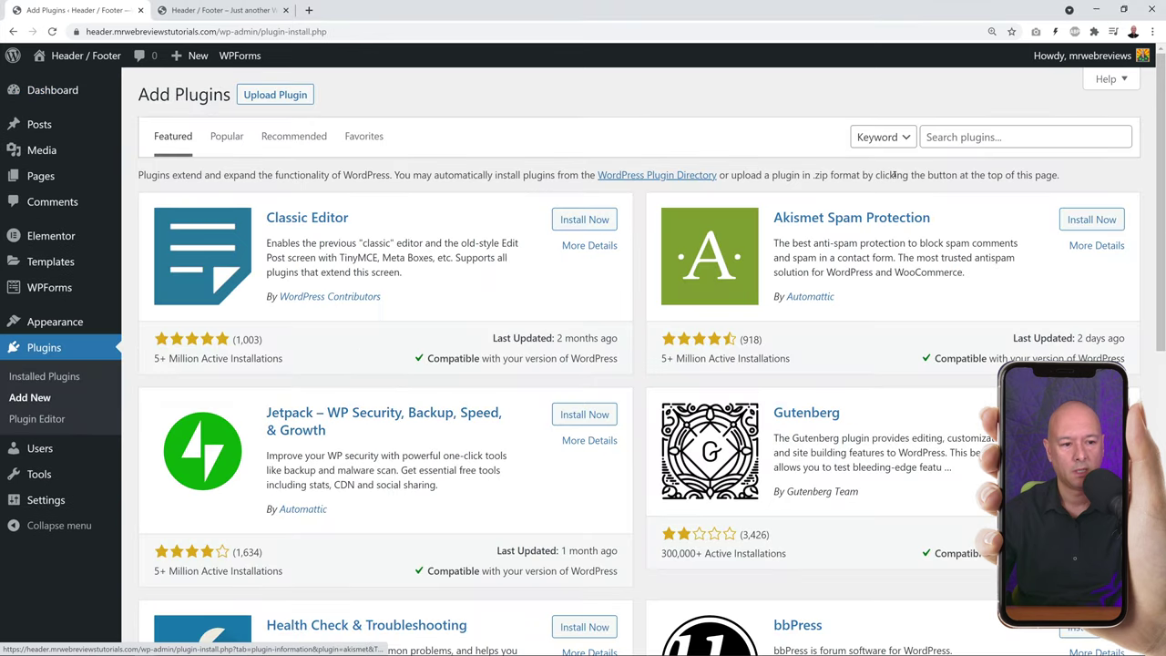
pyautogui.click(949, 139)
pyautogui.write('Elementor Header & Footer Builder')
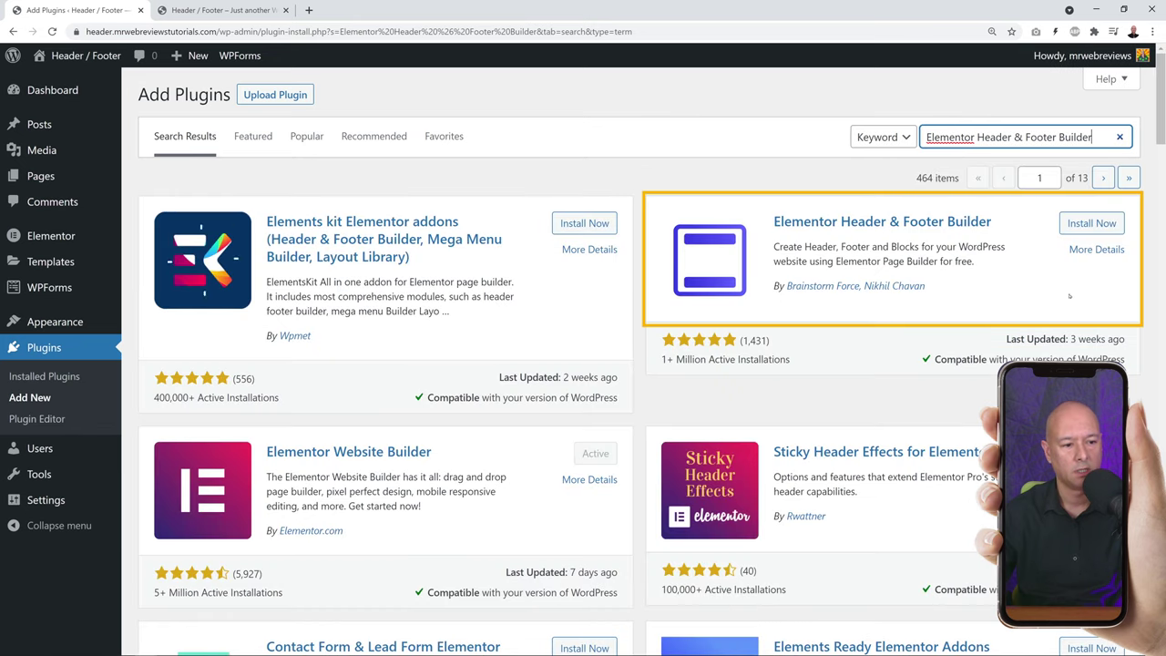
pyautogui.click(1083, 224)
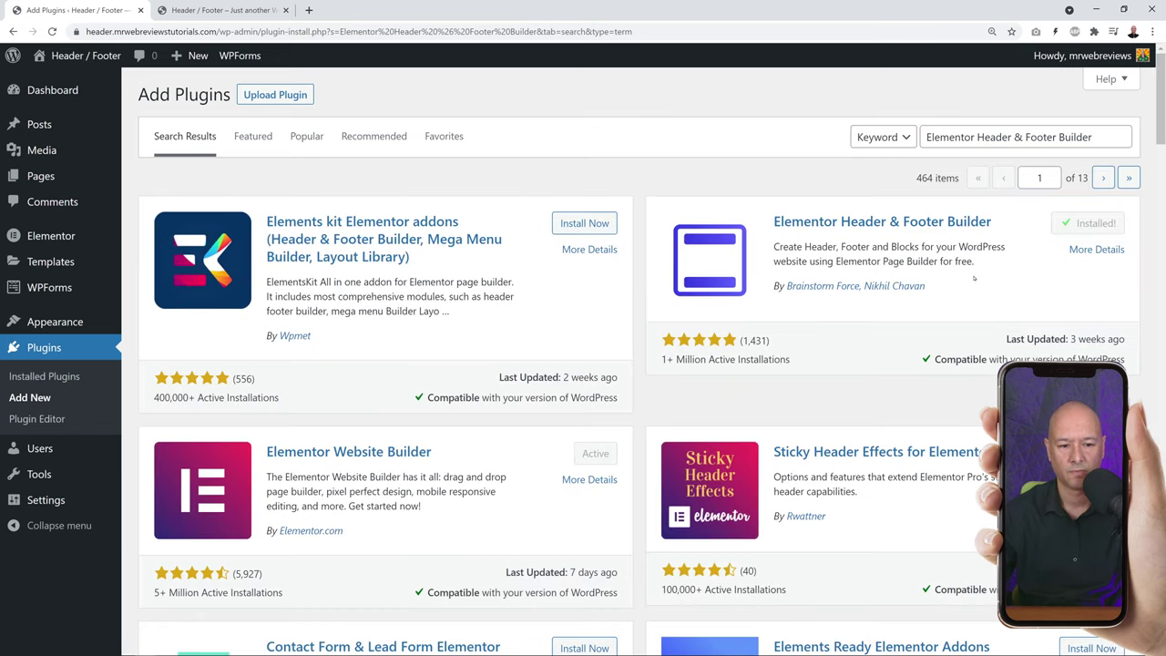
pyautogui.click(1087, 229)
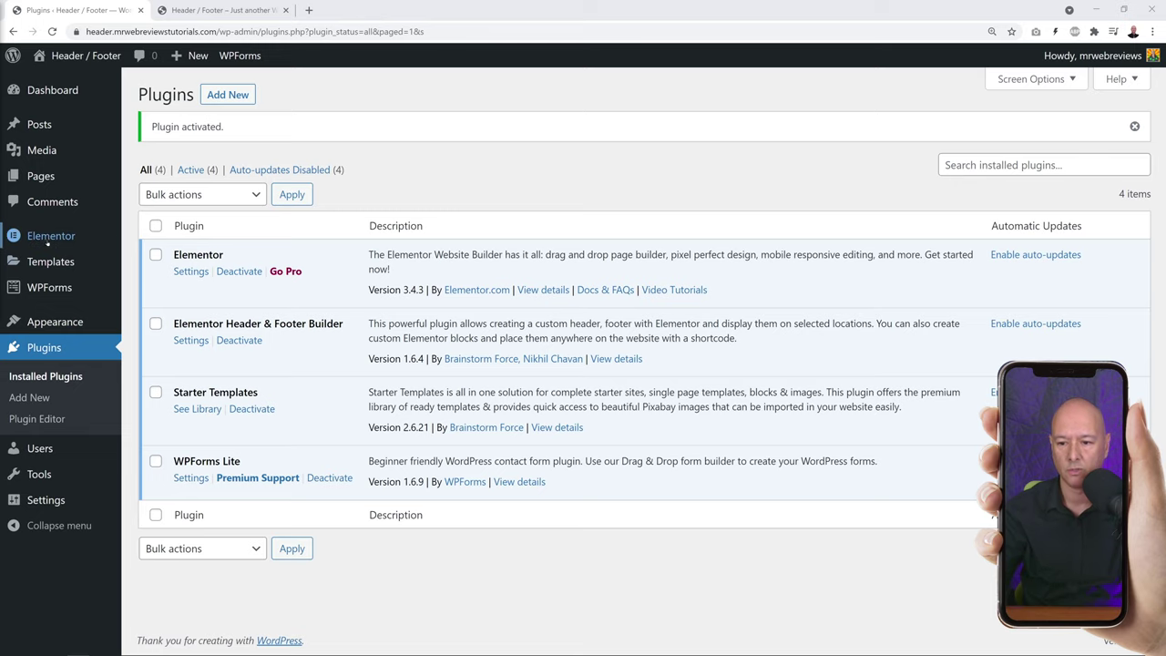
# Enable the Elementor Header & Footer Builder post type in Elementor's general settings and save the changes.
pyautogui.moveTo(50, 236)
pyautogui.click(153, 238)
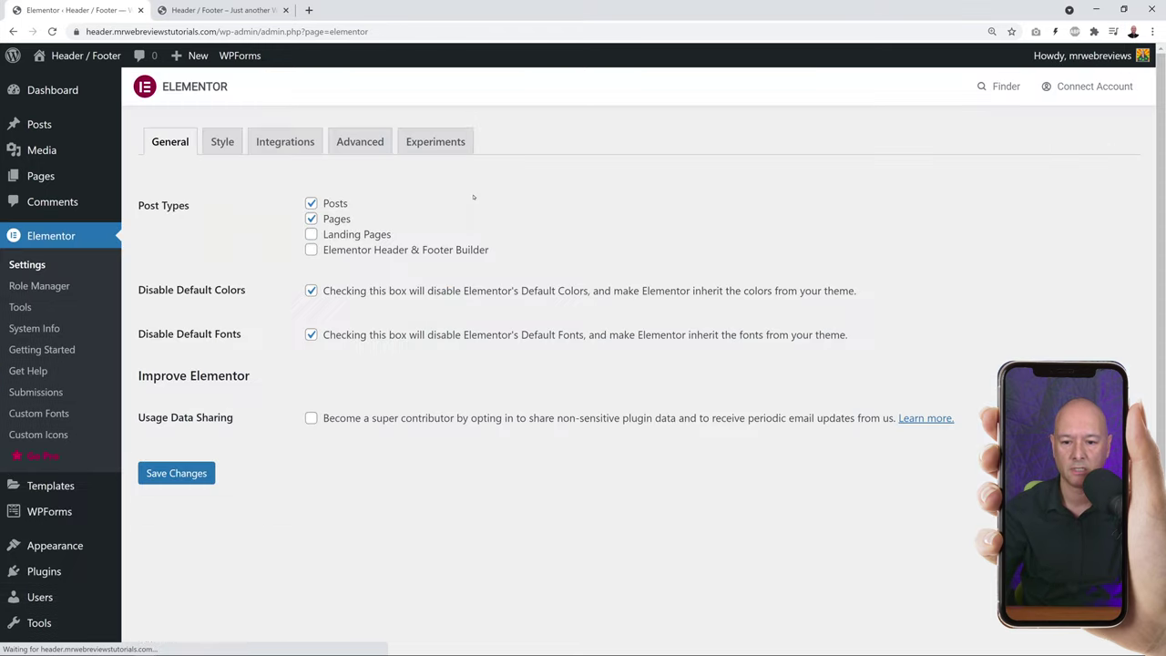
pyautogui.click(311, 250)
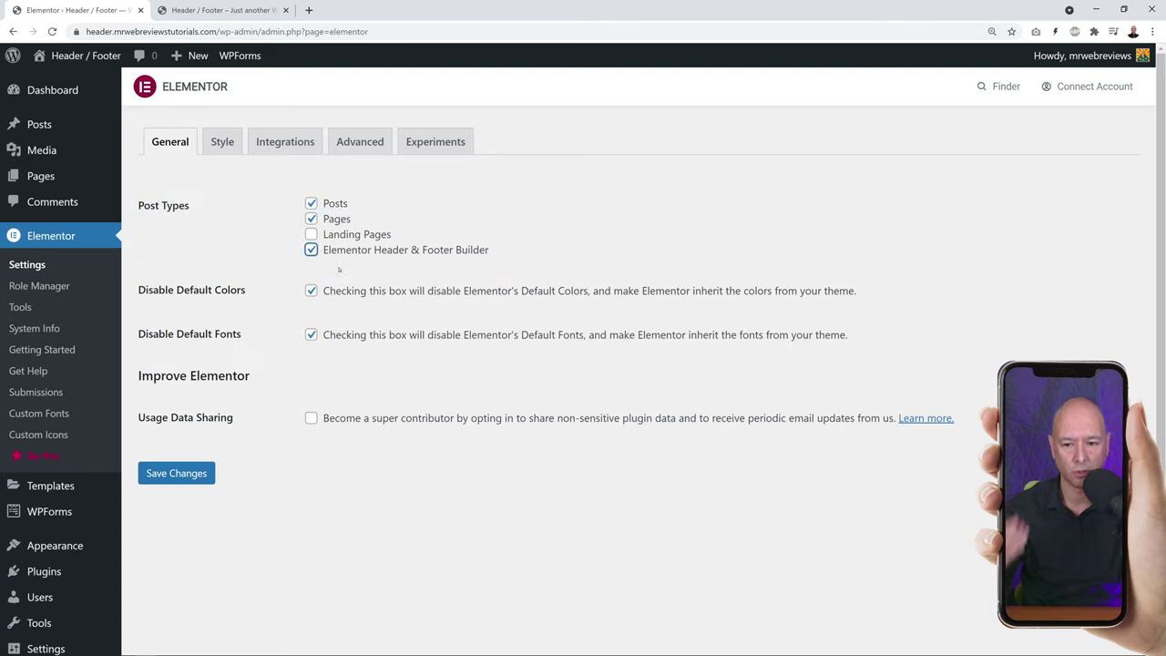
pyautogui.click(193, 478)
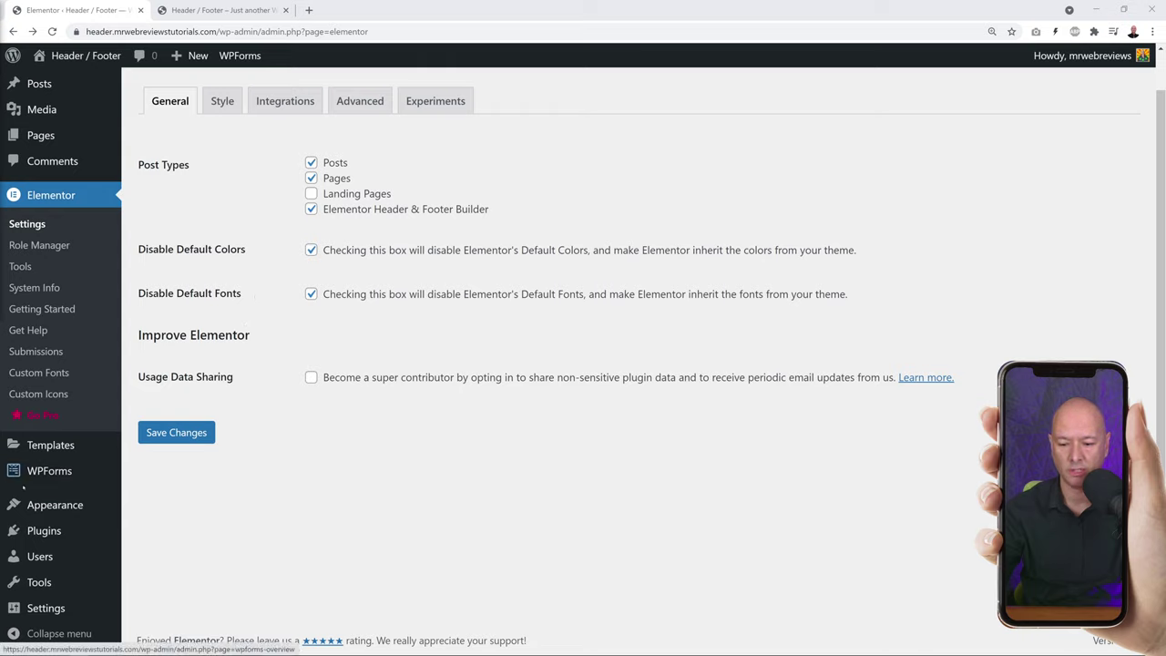
# Open the Elementor Header & Footer Builder template list and check the existing footer against the live site.
pyautogui.moveTo(22, 504)
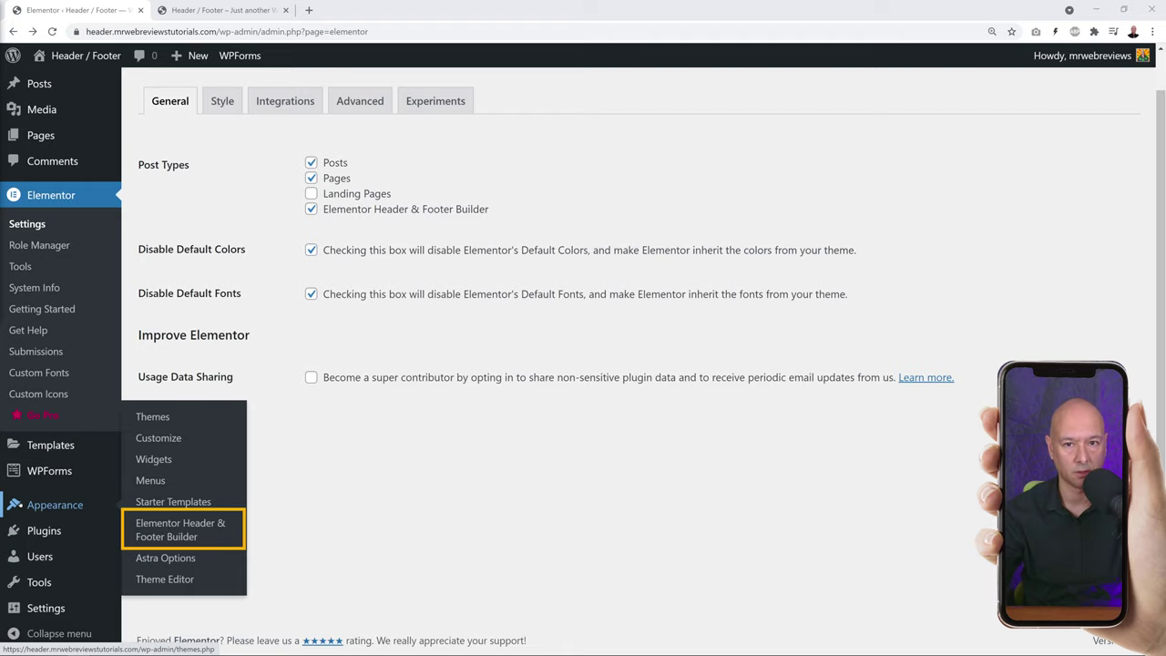
pyautogui.click(187, 533)
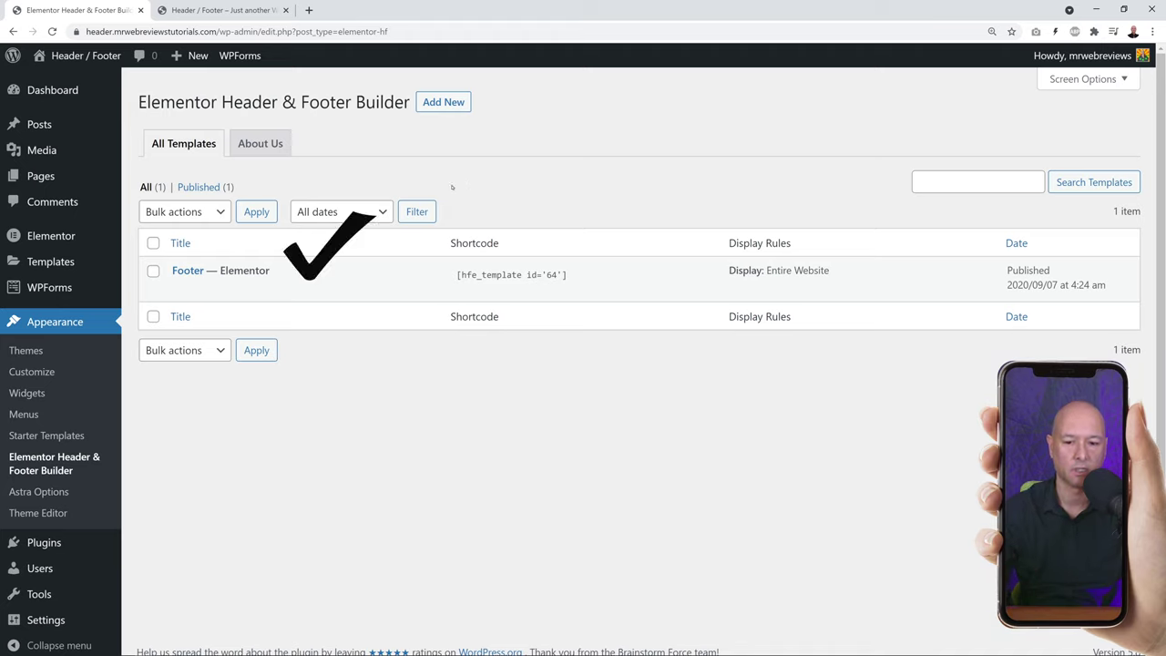
pyautogui.moveTo(372, 289)
pyautogui.hotkey('ctrl', 'Tab')
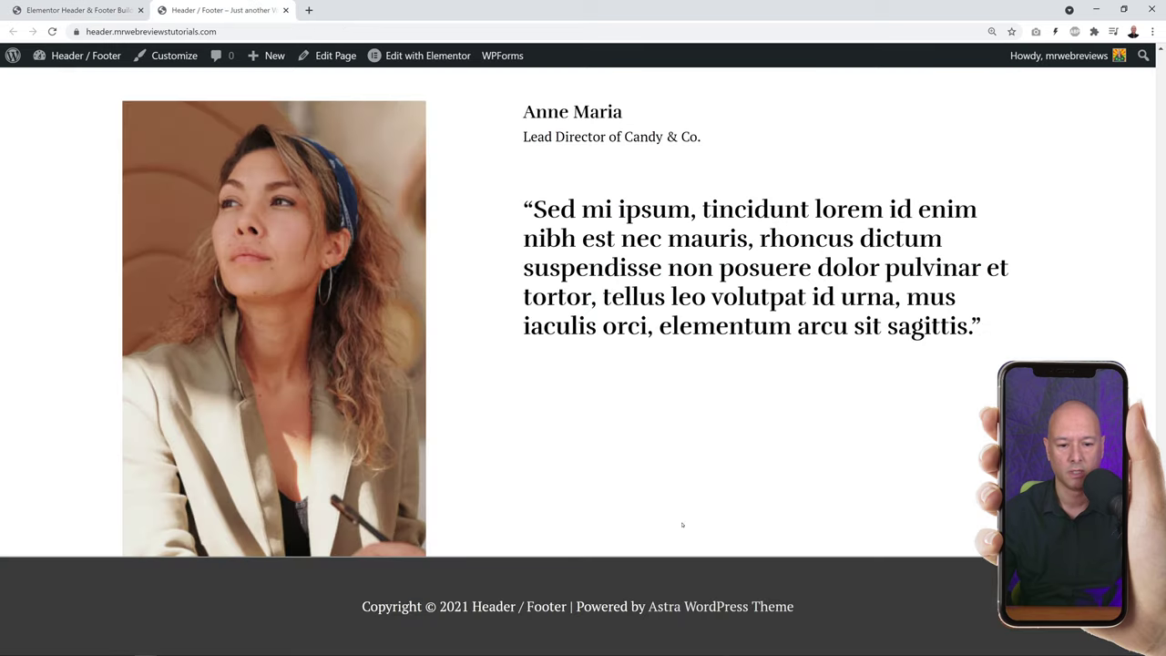
pyautogui.click(144, 12)
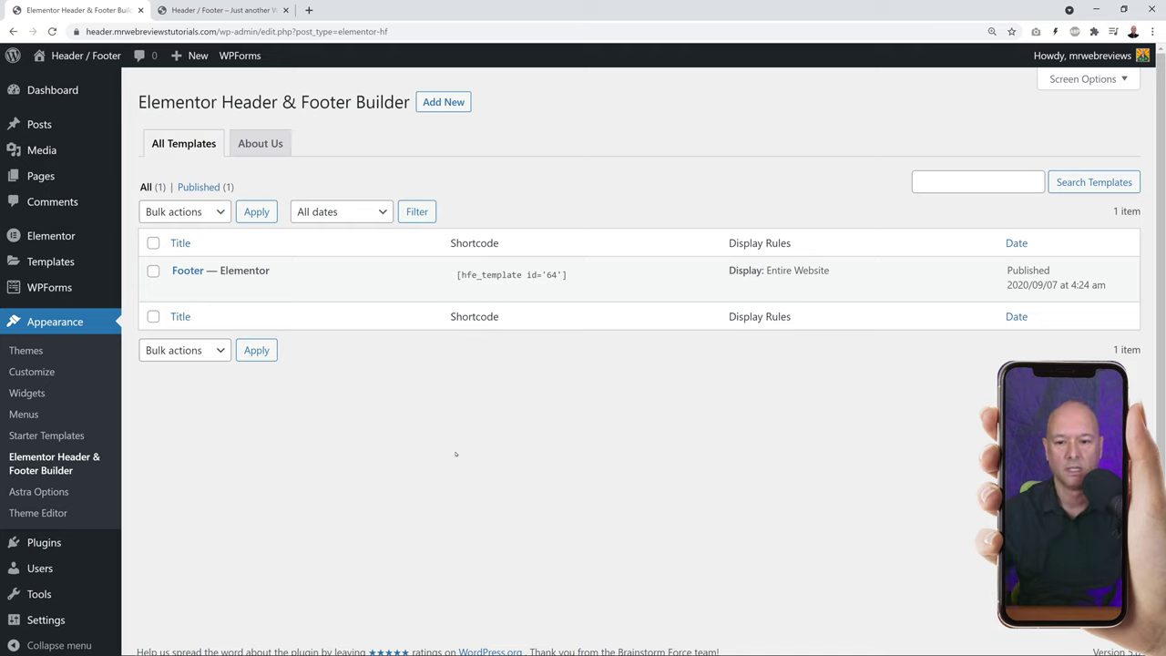
# Create a new header/footer template titled Custom Header with Header as its template type.
pyautogui.click(443, 102)
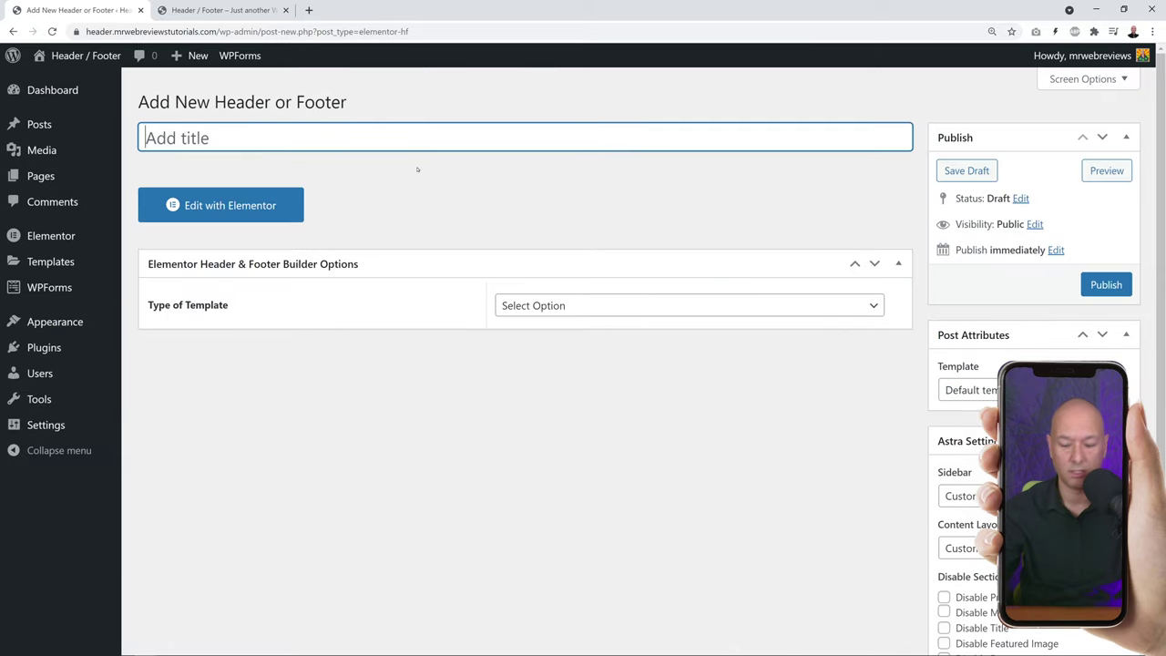
pyautogui.write('Custom Header')
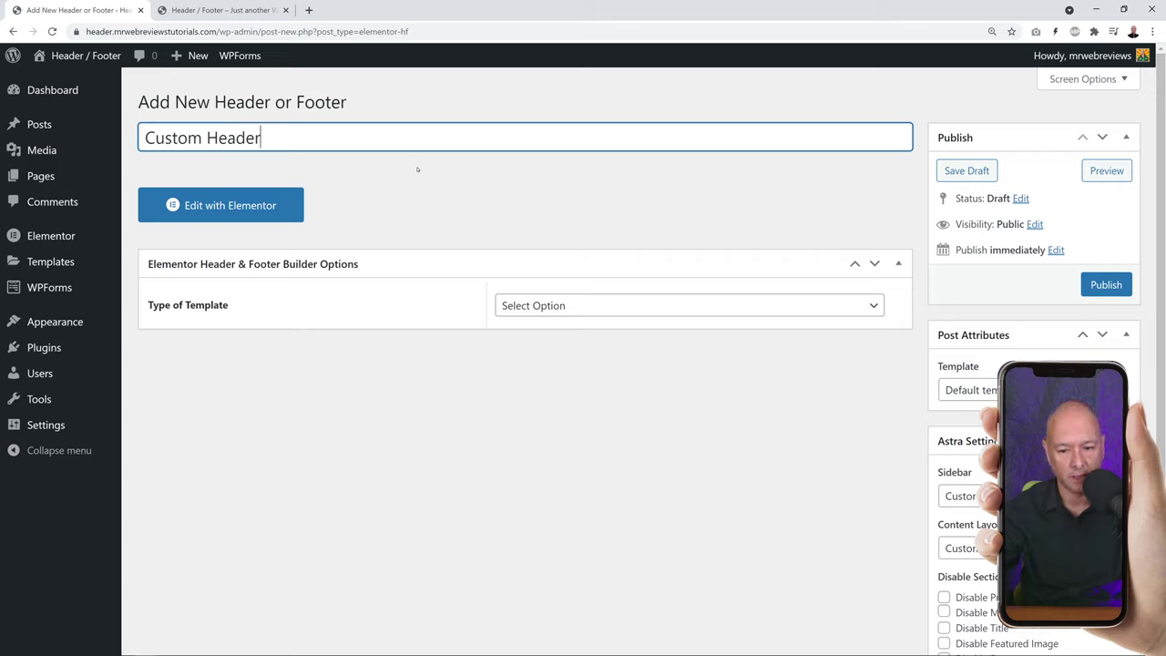
pyautogui.click(870, 308)
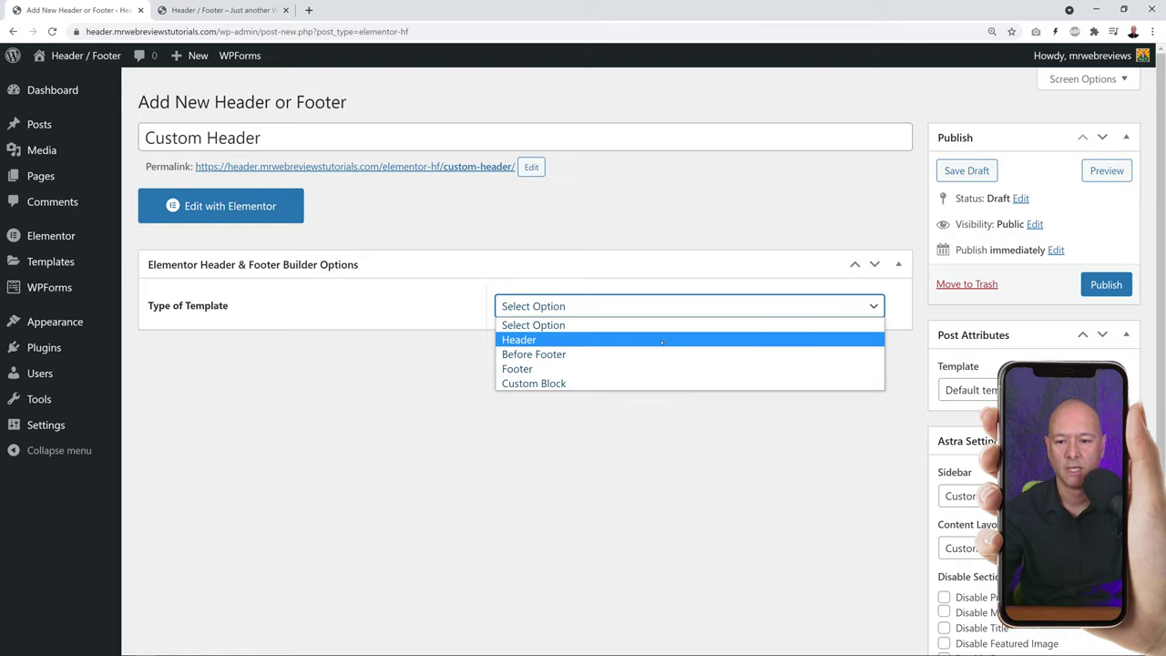
pyautogui.click(538, 341)
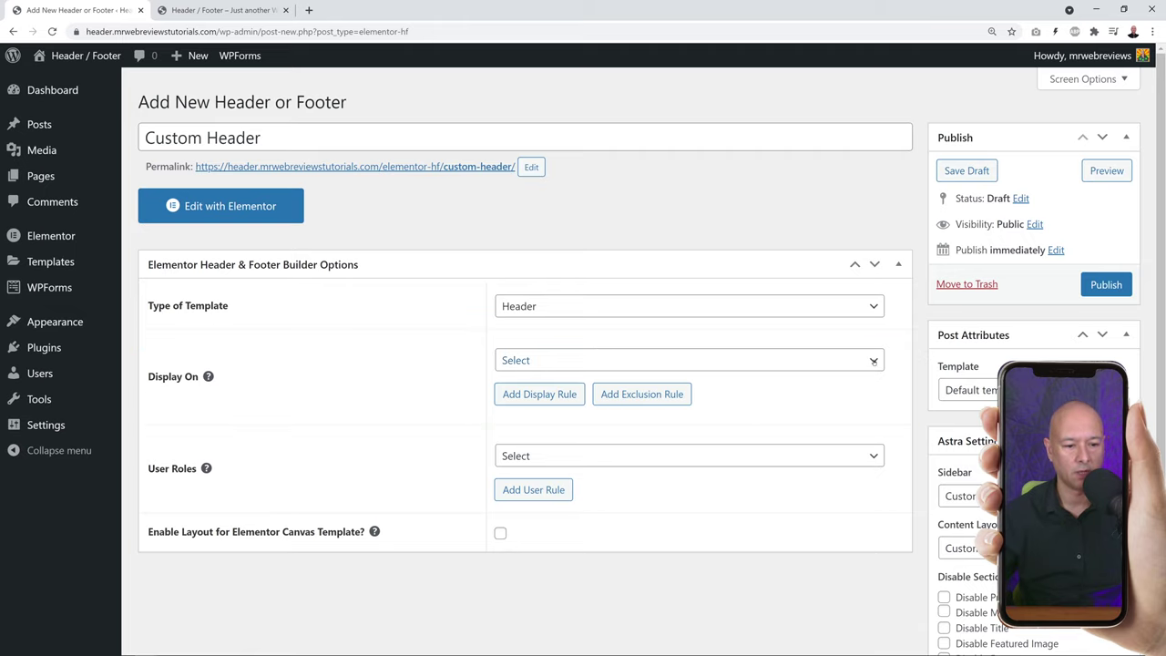
# Set the Custom Header template to display on the Entire Website for All user roles.
pyautogui.click(872, 361)
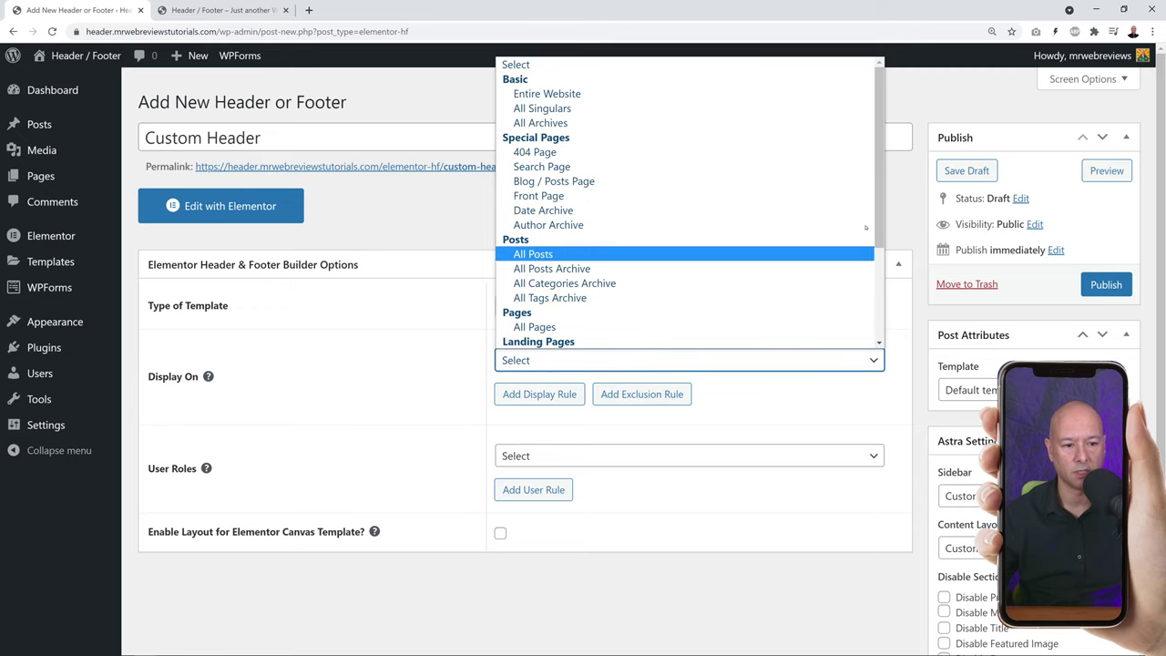
pyautogui.moveTo(876, 216)
pyautogui.mouseDown()
pyautogui.moveTo(877, 330)
pyautogui.moveTo(877, 232)
pyautogui.mouseUp()
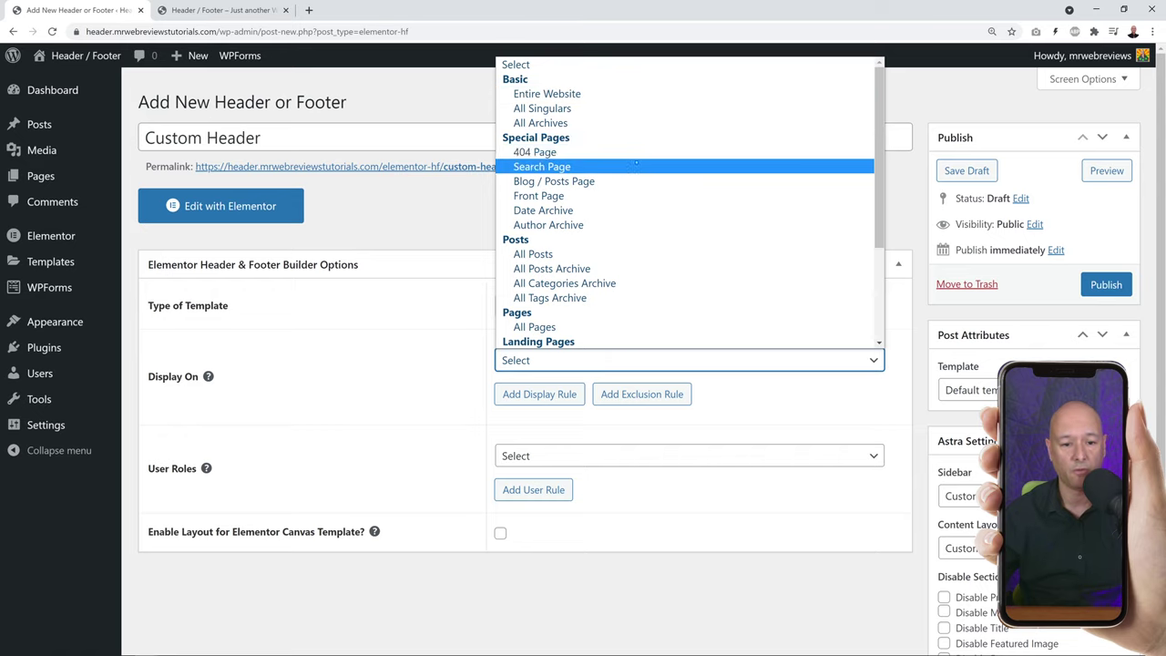
pyautogui.scroll(-3, 637, 179)
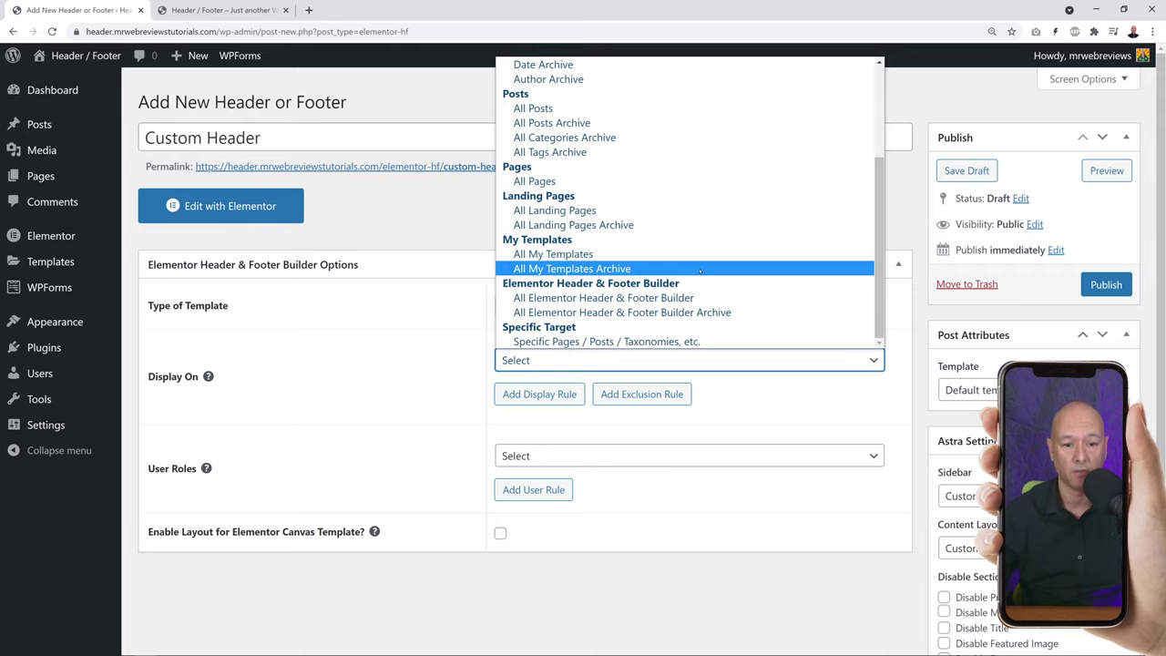
pyautogui.scroll(3, 699, 270)
pyautogui.click(578, 95)
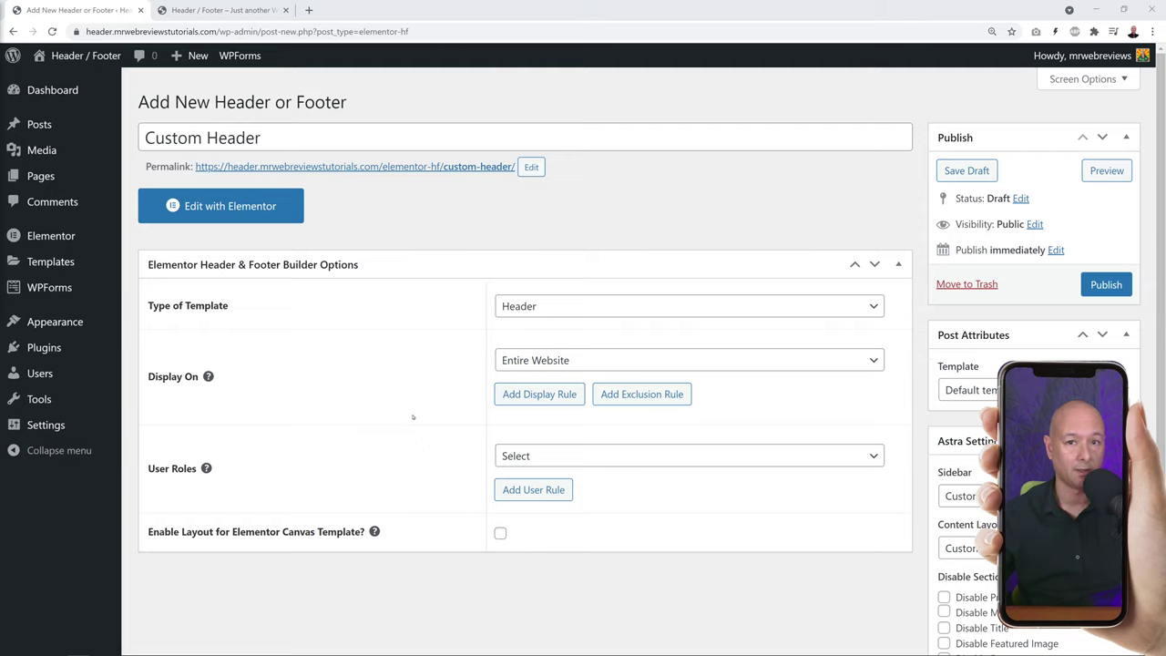
pyautogui.click(873, 456)
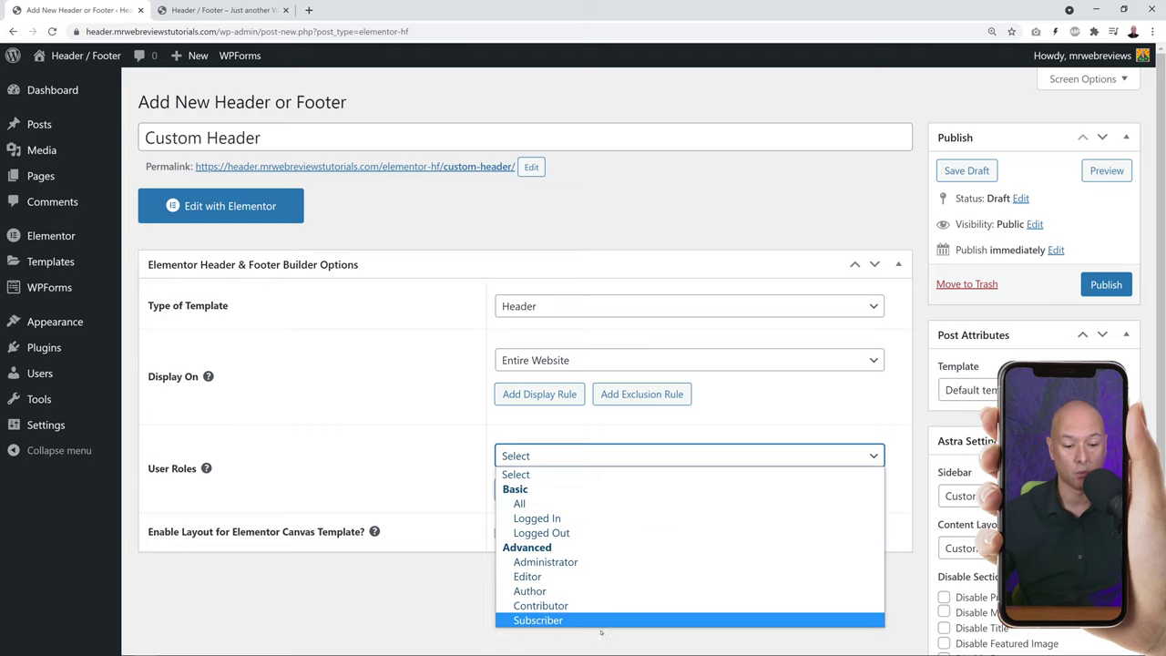
pyautogui.click(551, 504)
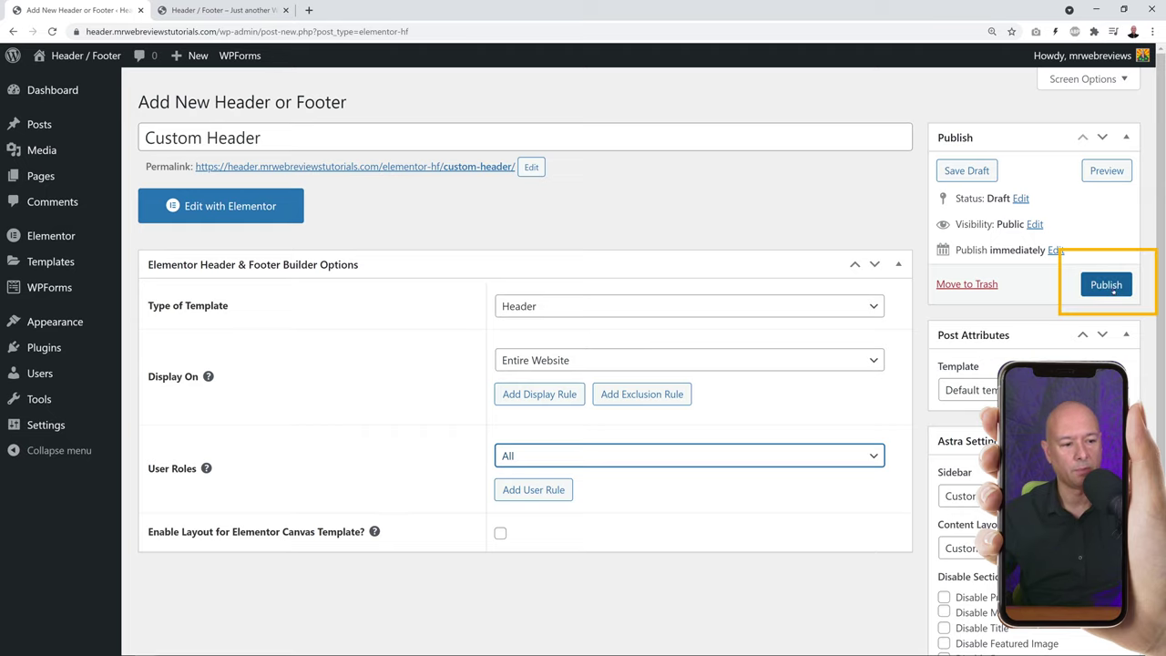
# Publish the Custom Header template and open it for editing in Elementor.
pyautogui.click(1106, 284)
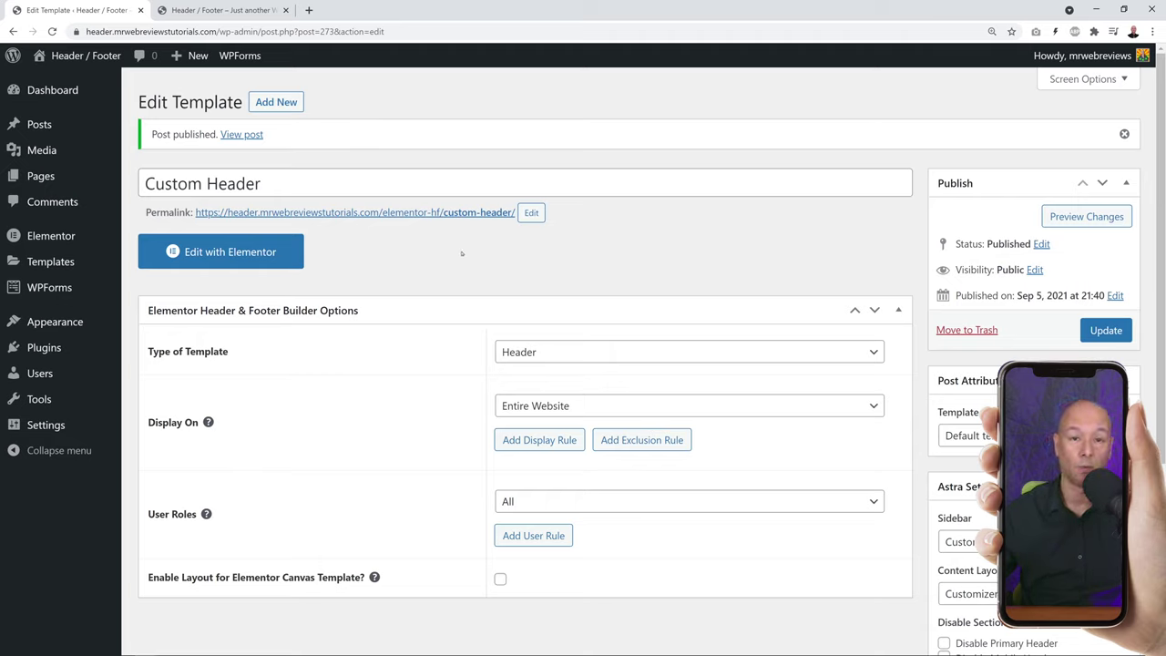
pyautogui.click(254, 260)
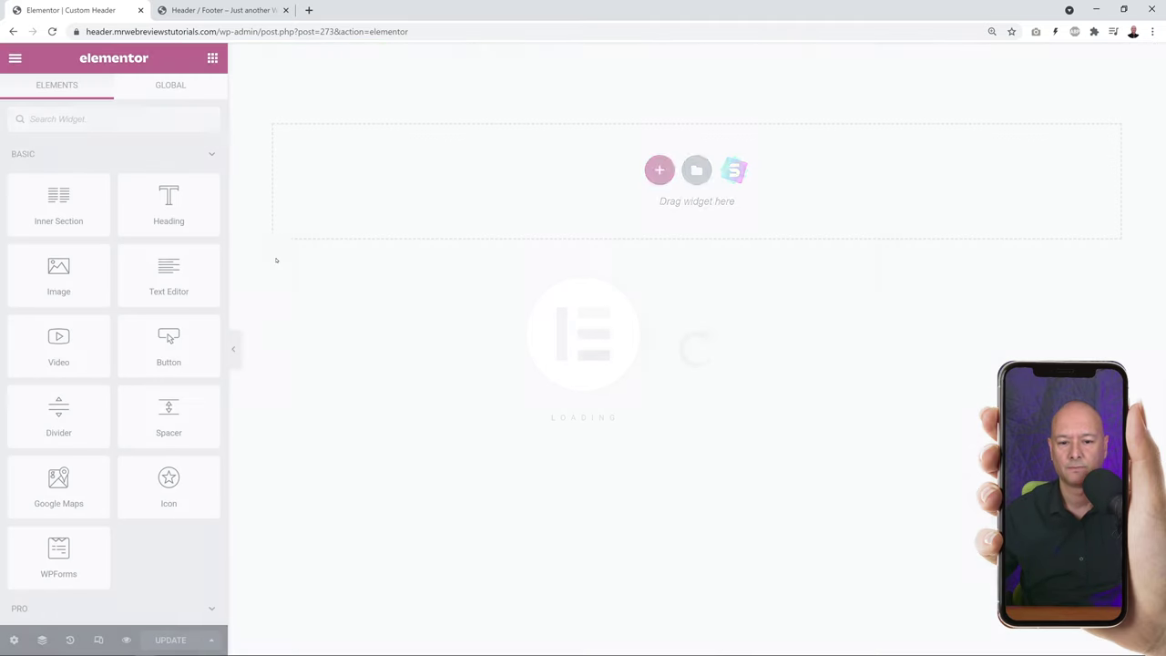
# Compare the live site's header with the Online Health Coach demo header, close the demo and return to the Elementor editor.
pyautogui.click(224, 10)
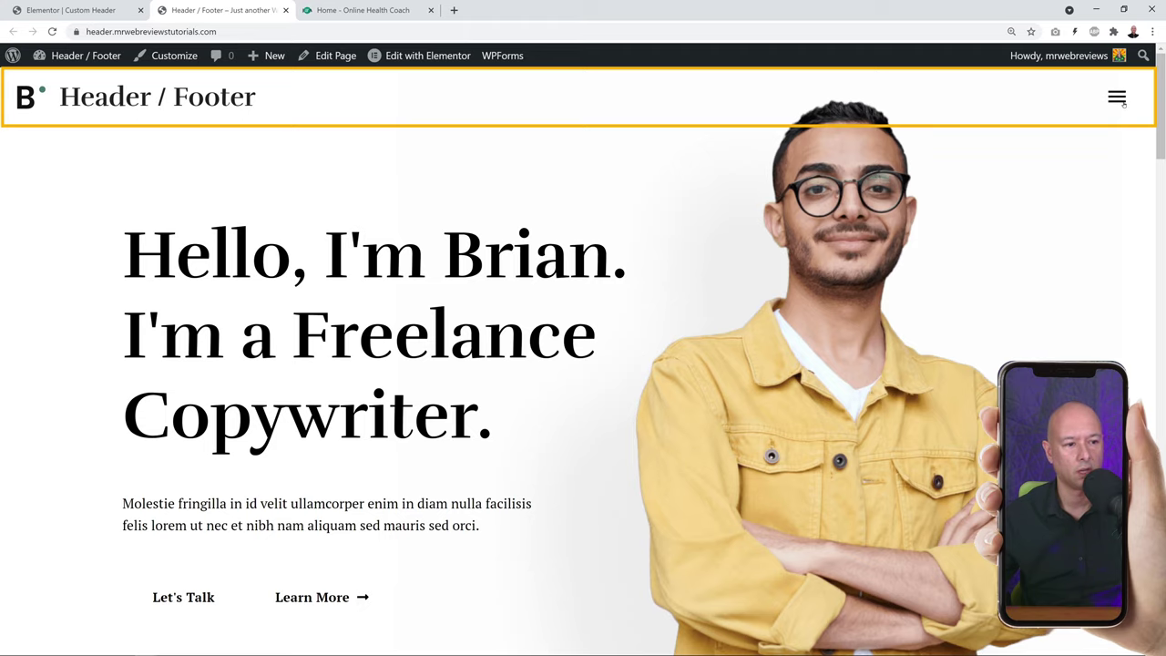
pyautogui.click(363, 10)
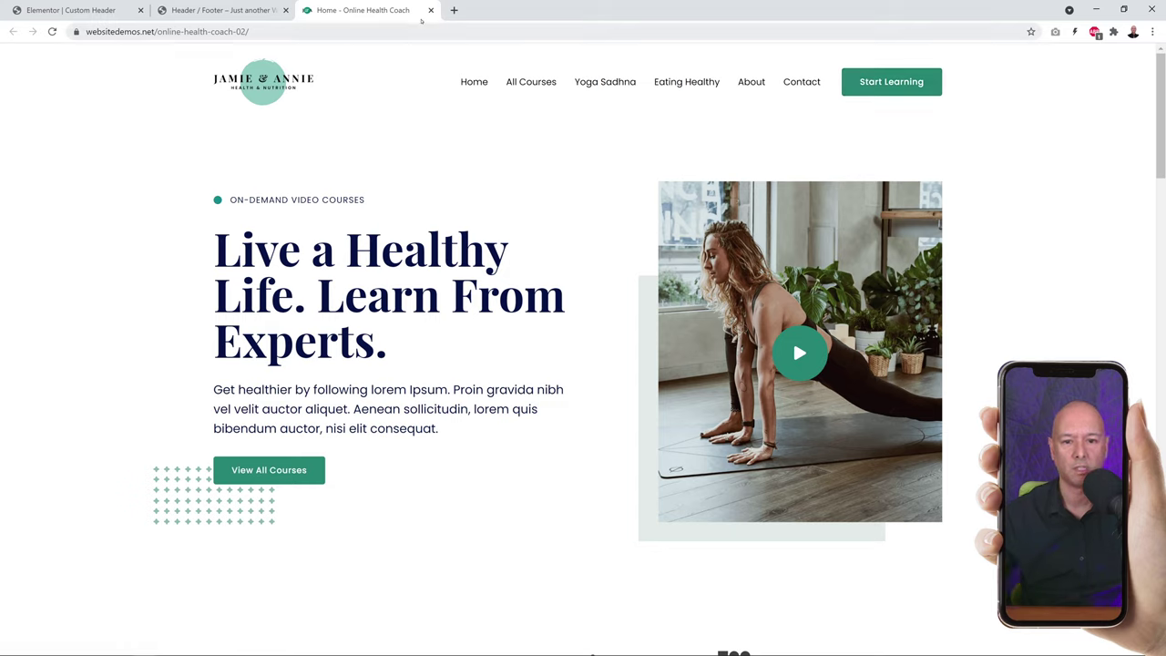
pyautogui.click(431, 10)
pyautogui.click(71, 10)
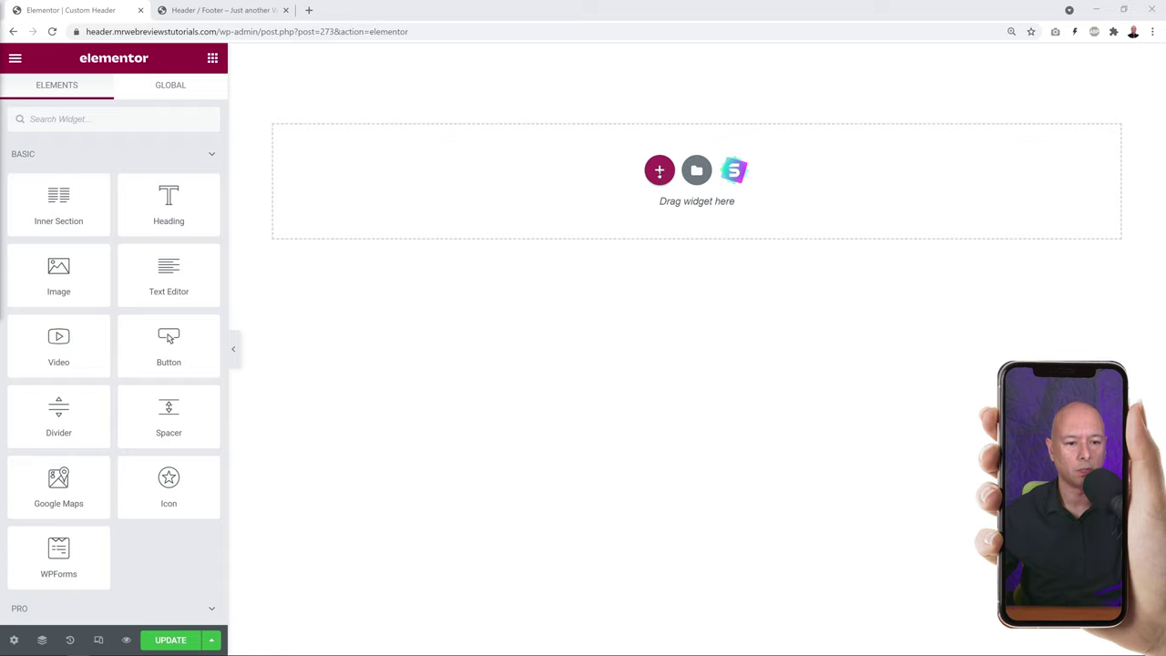
# Add a section with three equal columns and place the HFB Site Logo widget in its first column.
pyautogui.click(660, 172)
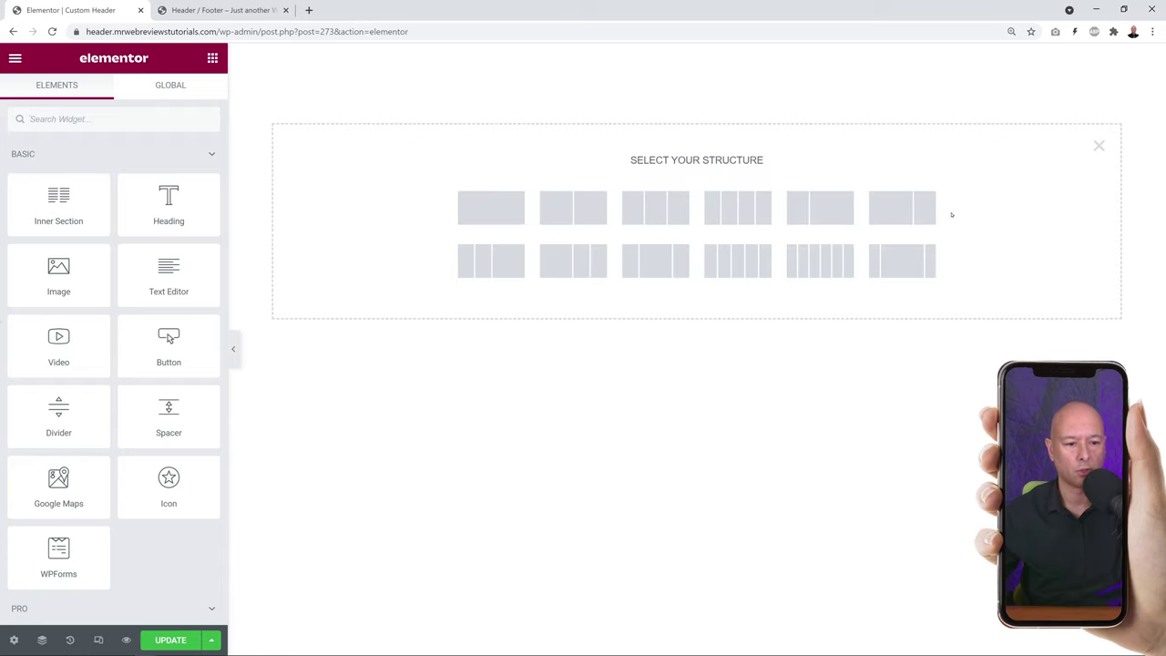
pyautogui.click(662, 207)
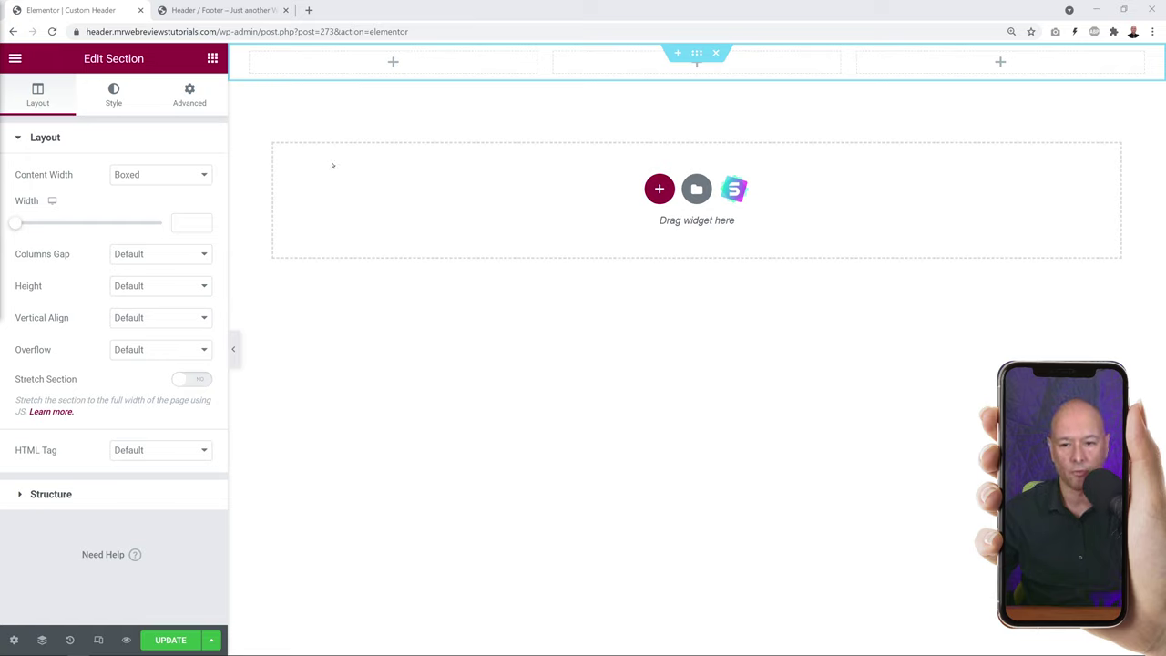
pyautogui.click(212, 60)
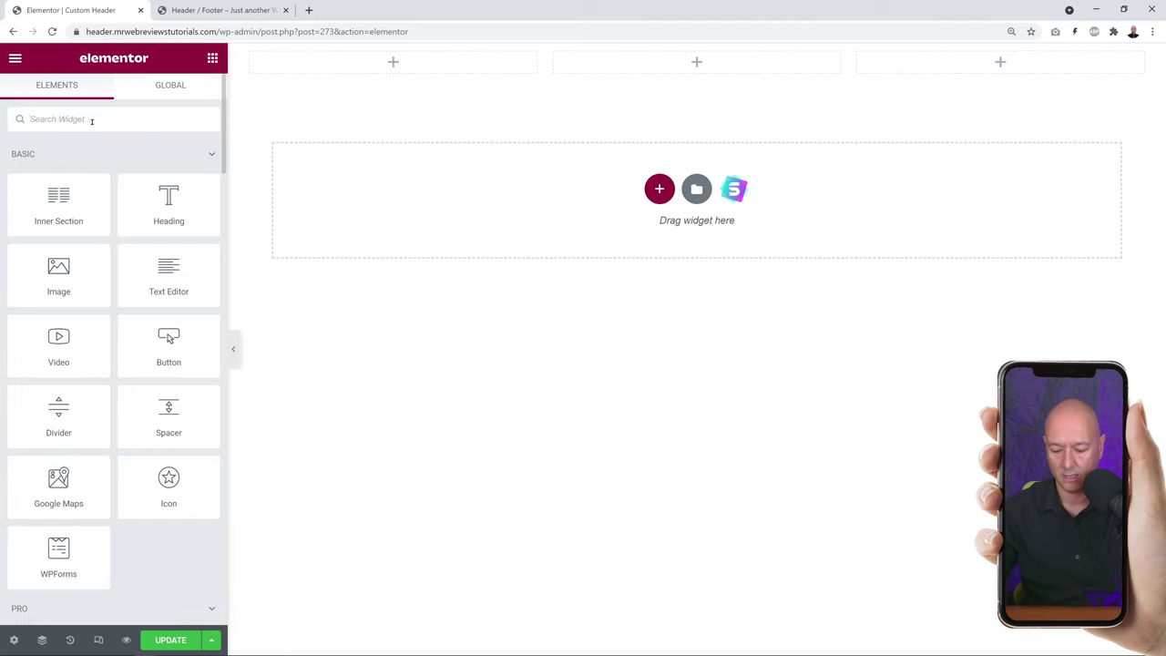
pyautogui.click(92, 120)
pyautogui.write('logo')
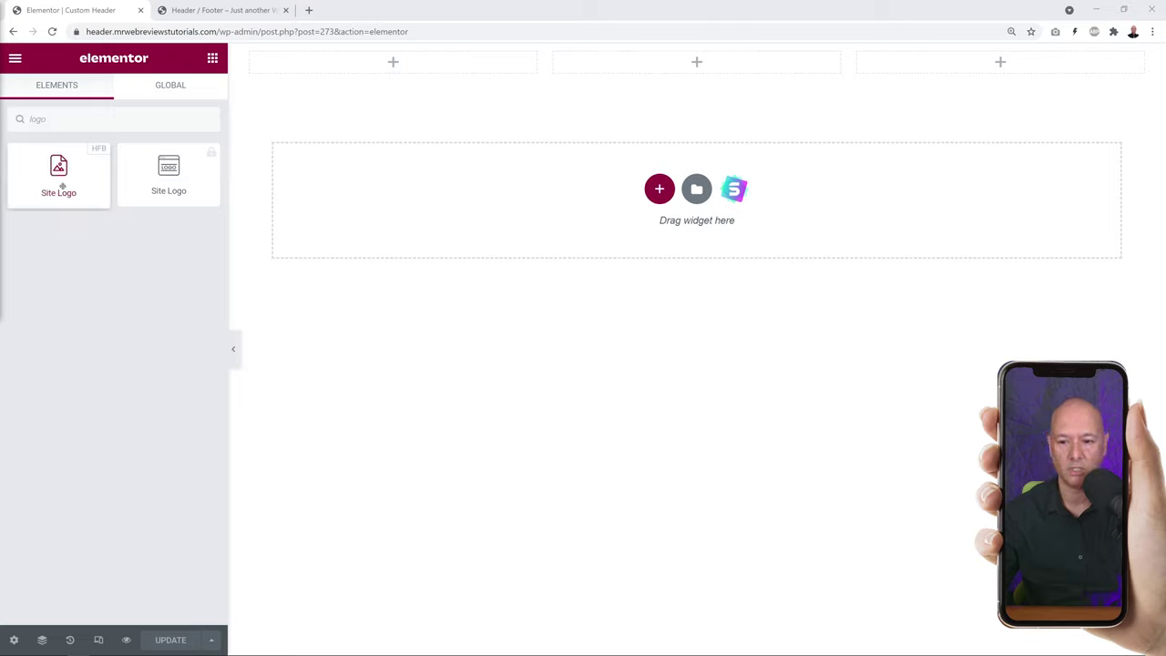
pyautogui.moveTo(58, 173); pyautogui.dragTo(373, 67)
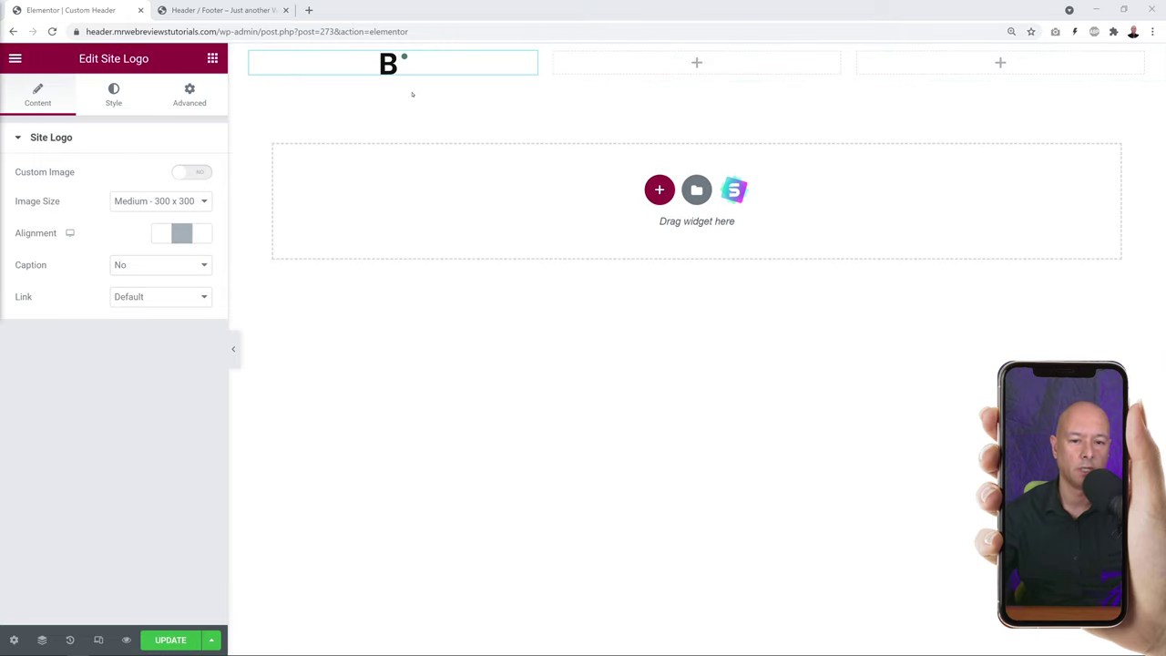
# Check the live site's current logo and replace the Site Logo widget's image with the custom image logo-9.png.
pyautogui.click(223, 10)
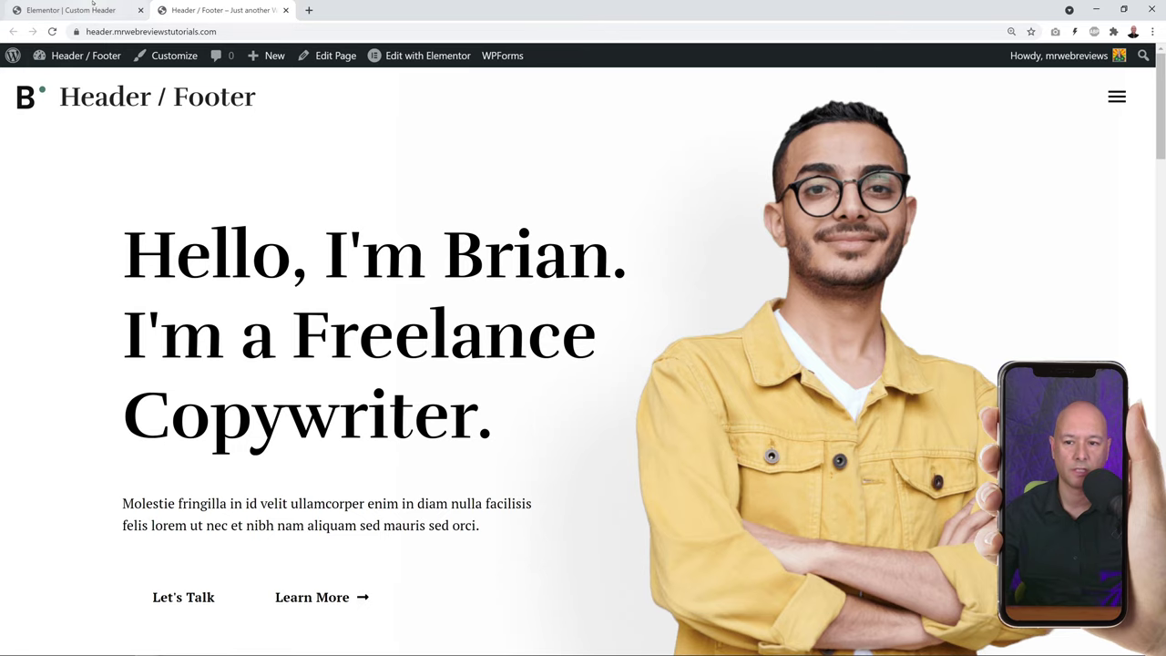
pyautogui.click(71, 10)
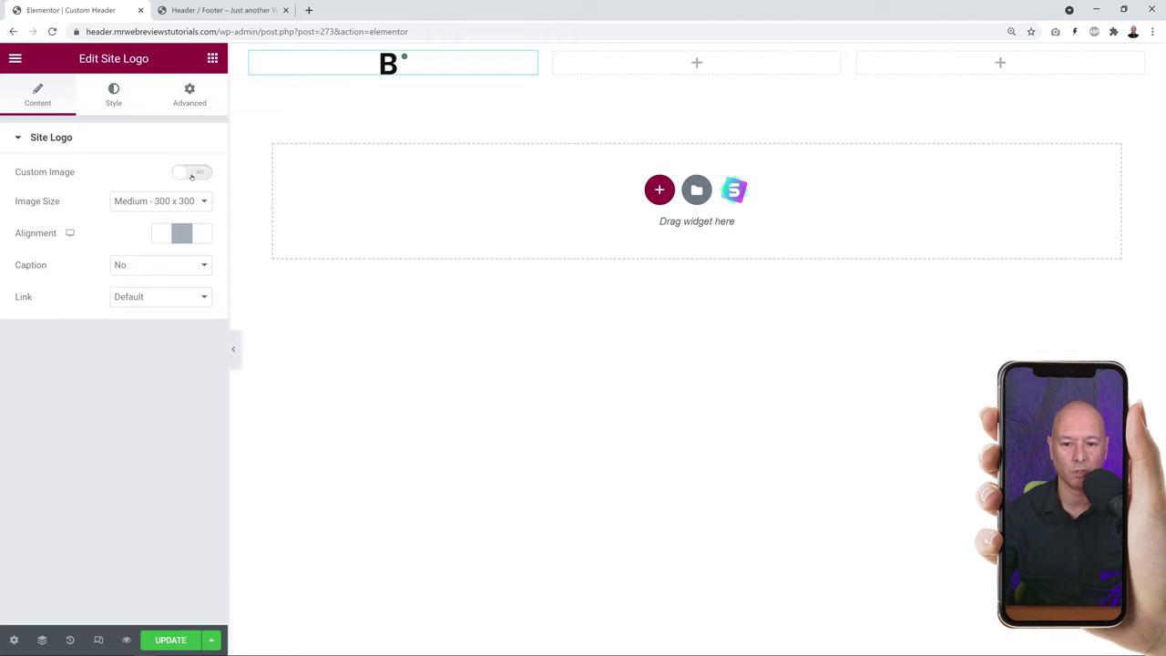
pyautogui.click(191, 173)
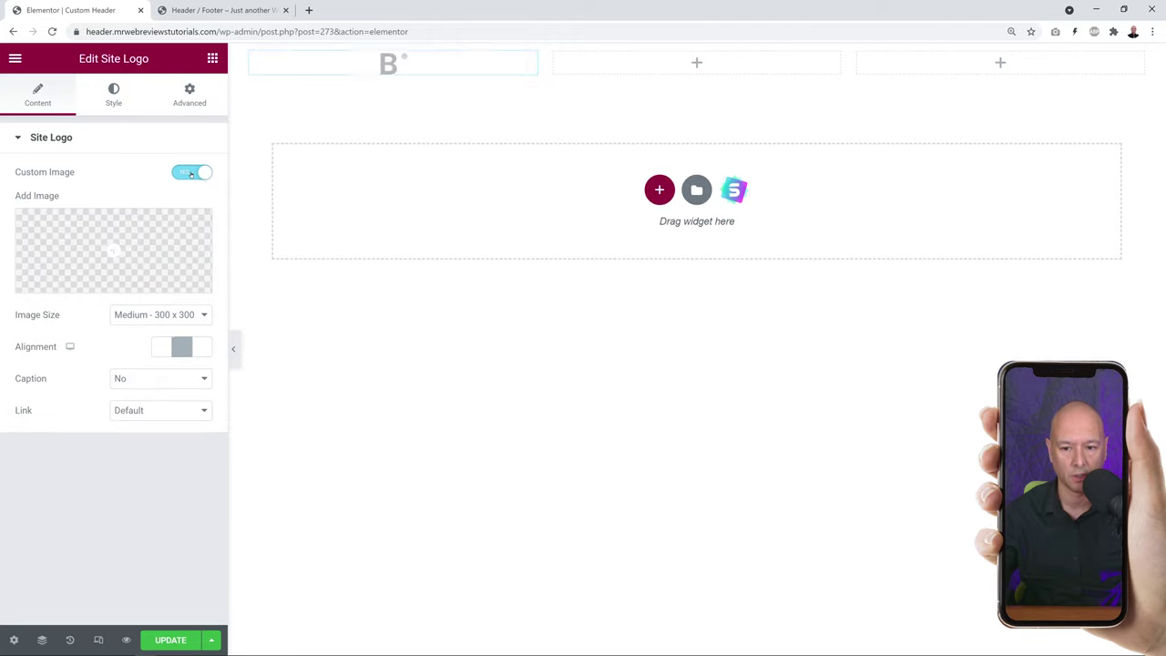
pyautogui.click(129, 239)
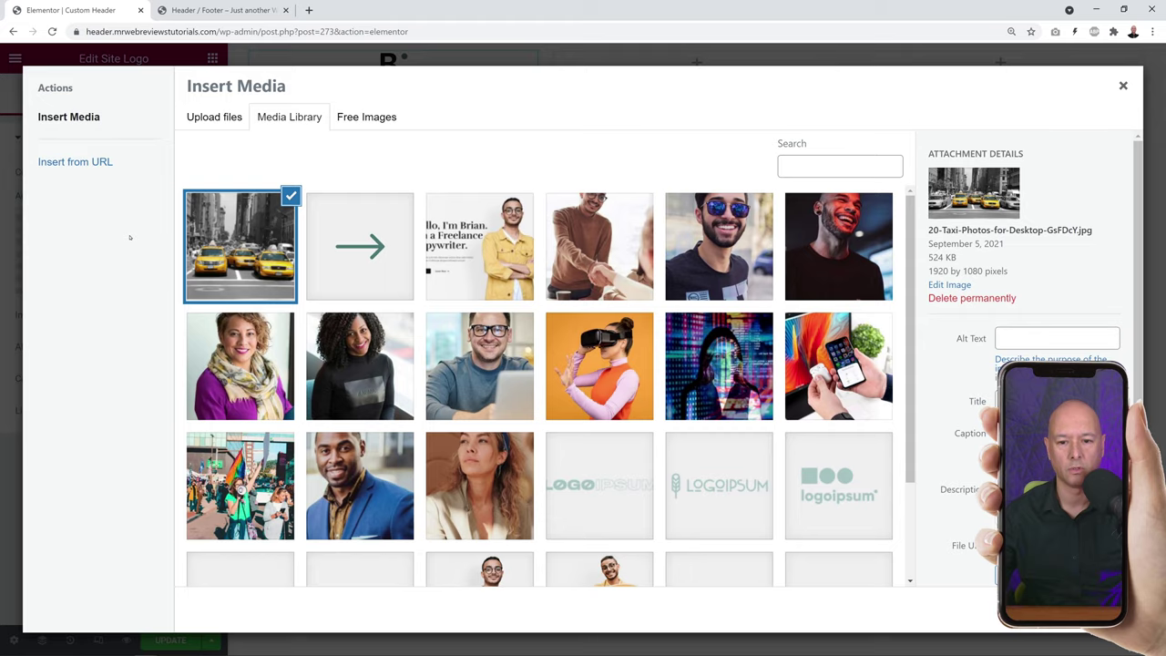
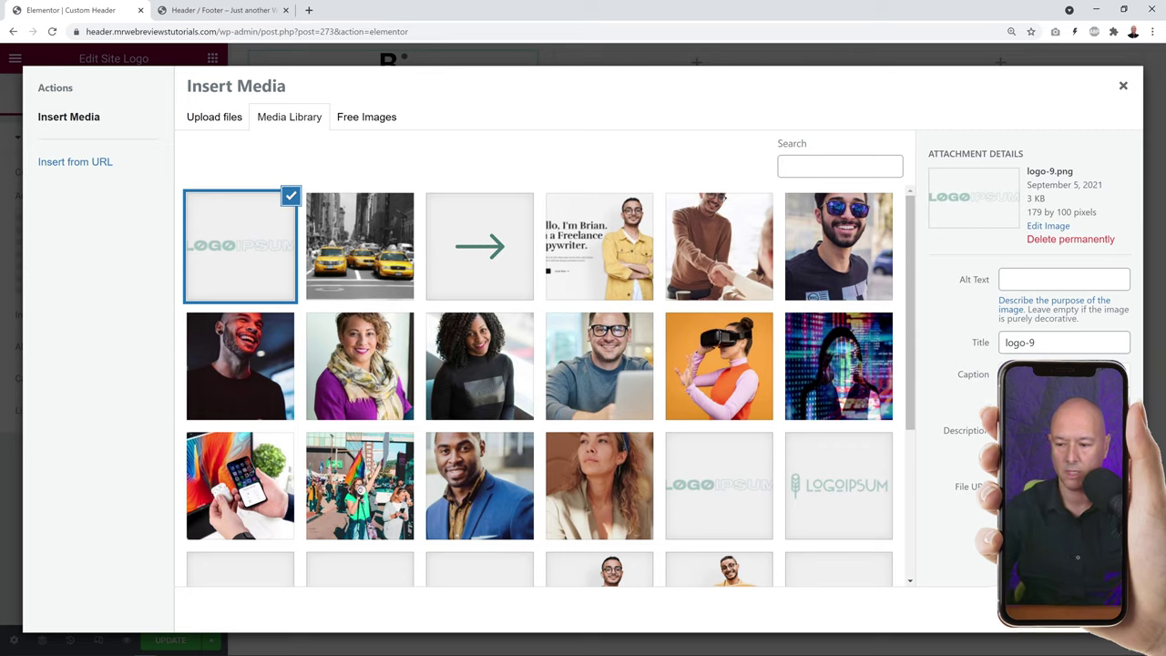
pyautogui.click(1089, 610)
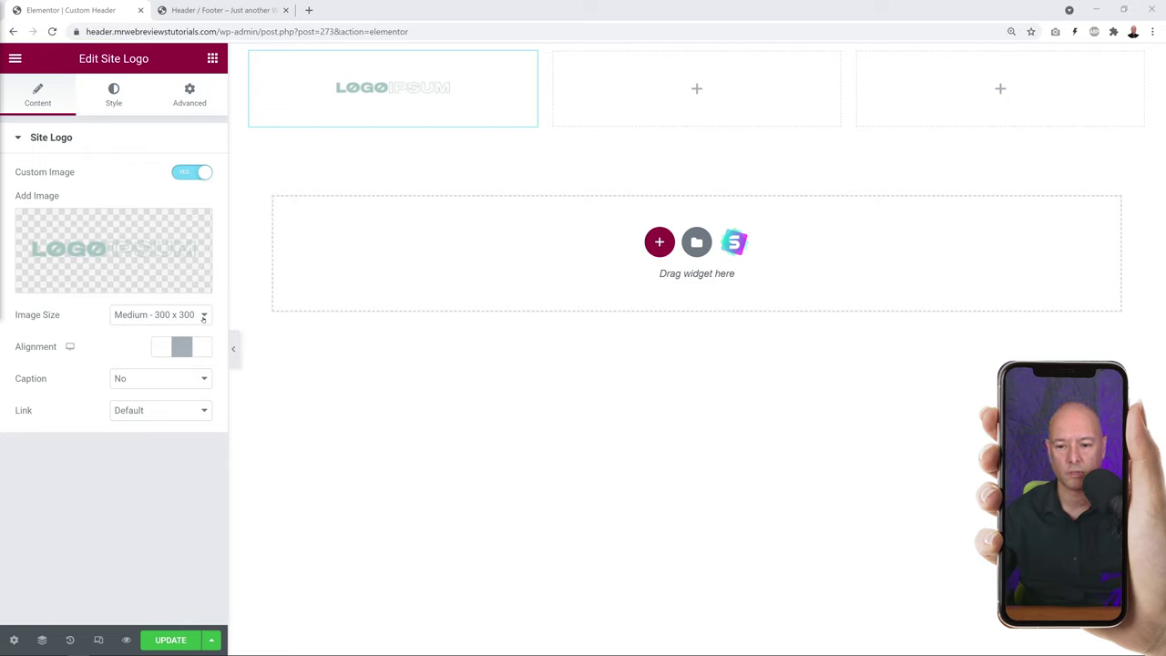
# Set the site logo's image size to Thumbnail - 150 x 150 and align it left.
pyautogui.click(203, 316)
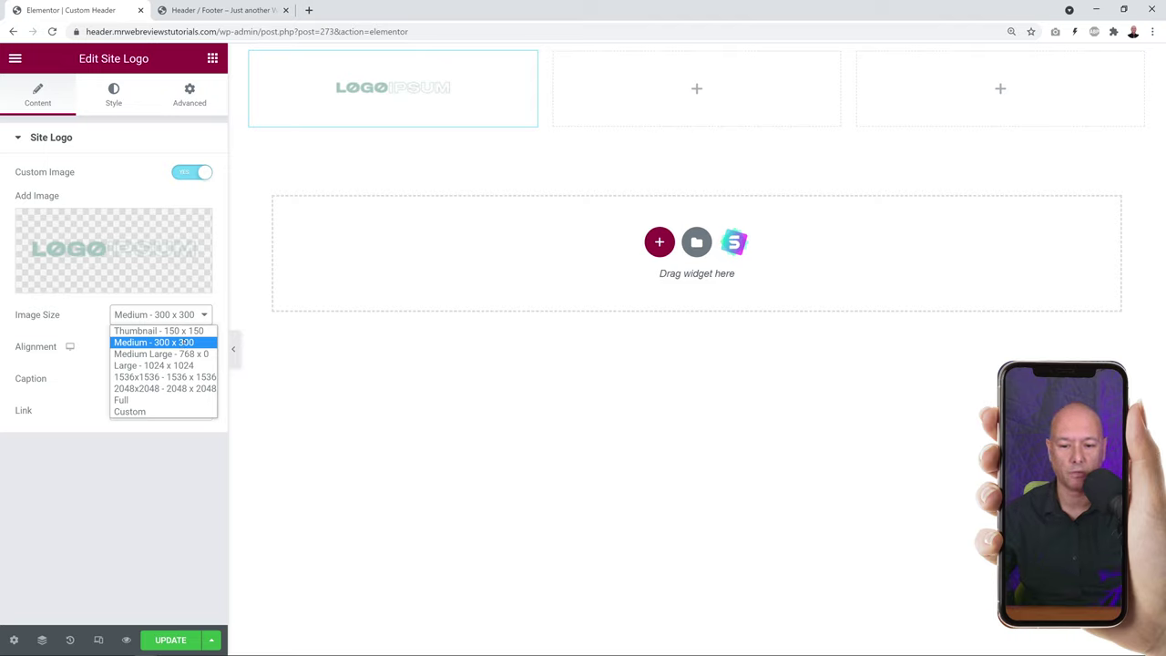
pyautogui.click(182, 330)
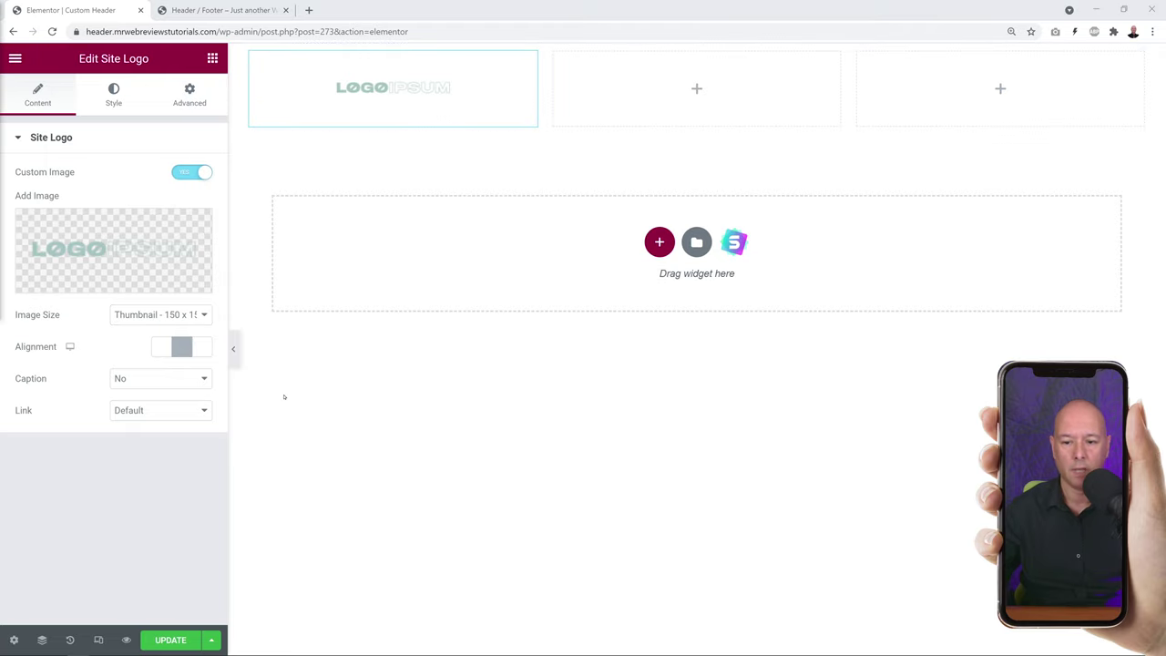
pyautogui.click(167, 352)
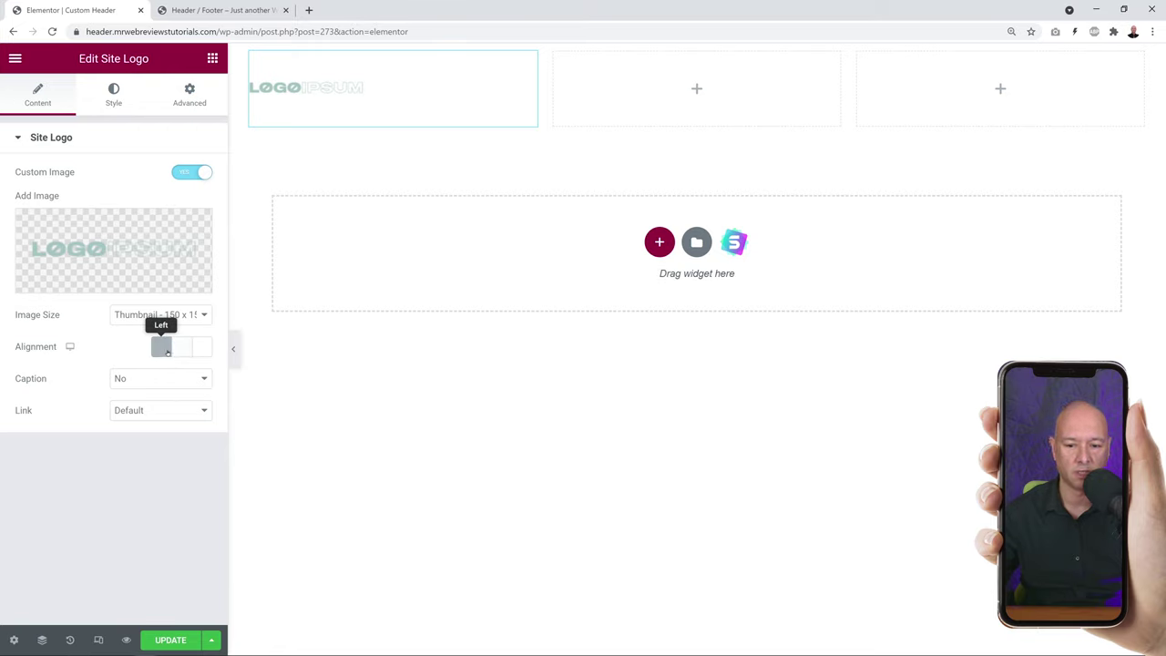
# Narrow the header's first column to just wider than the logo, widening the middle column, and update the template.
pyautogui.click(359, 193)
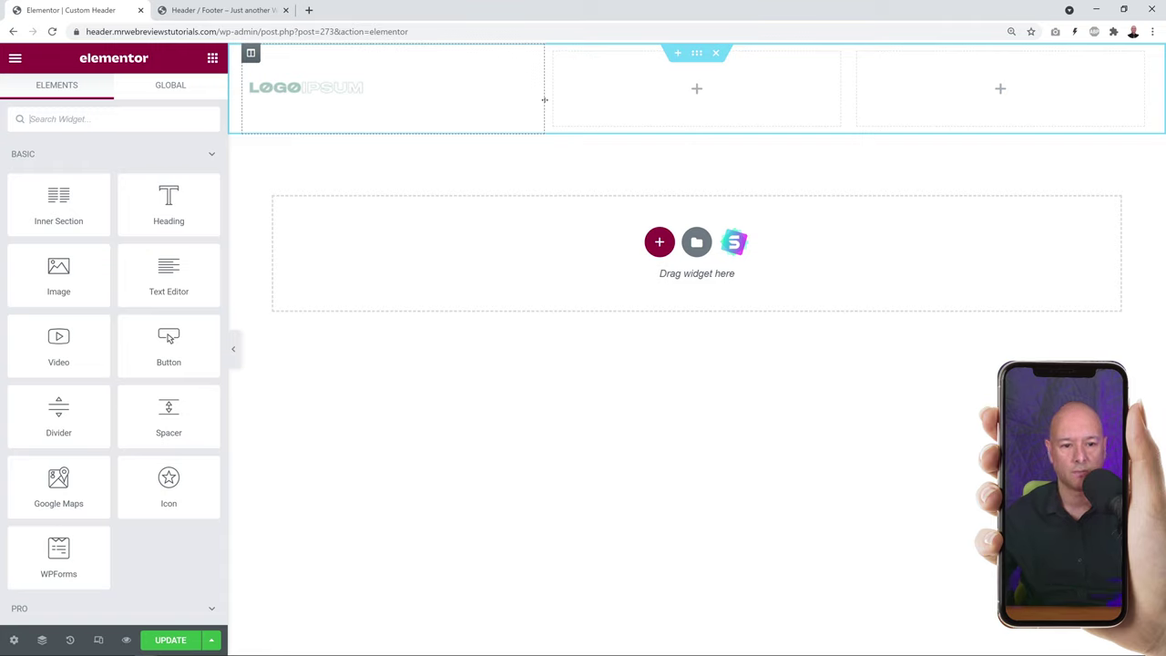
pyautogui.moveTo(544, 99); pyautogui.dragTo(391, 105)
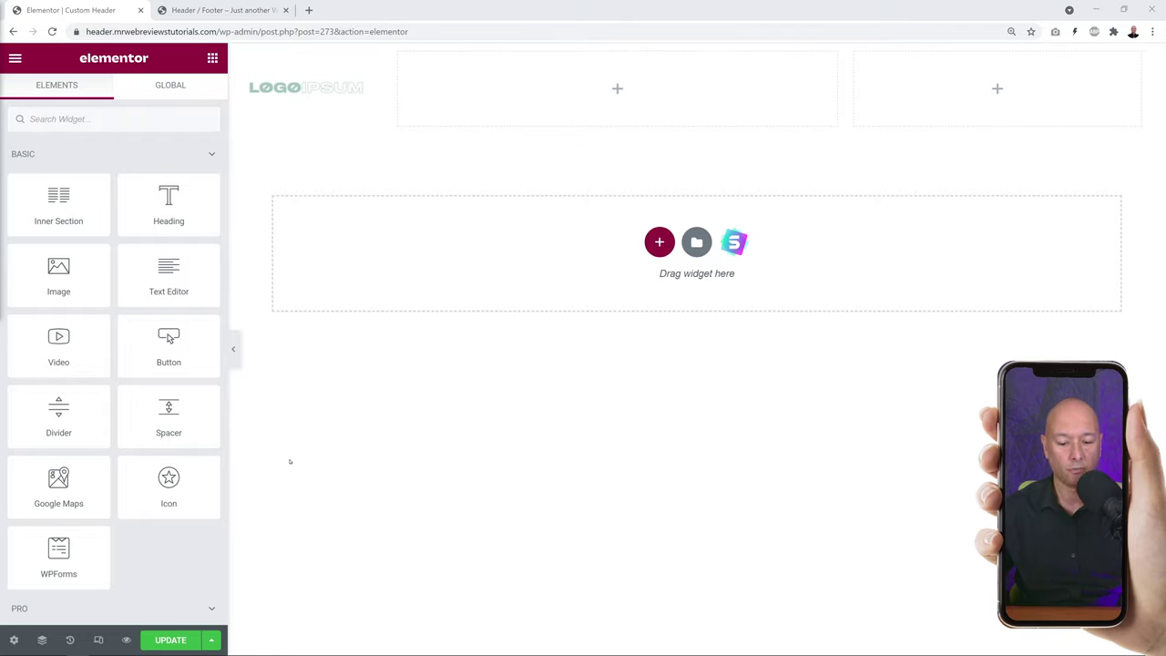
pyautogui.click(176, 641)
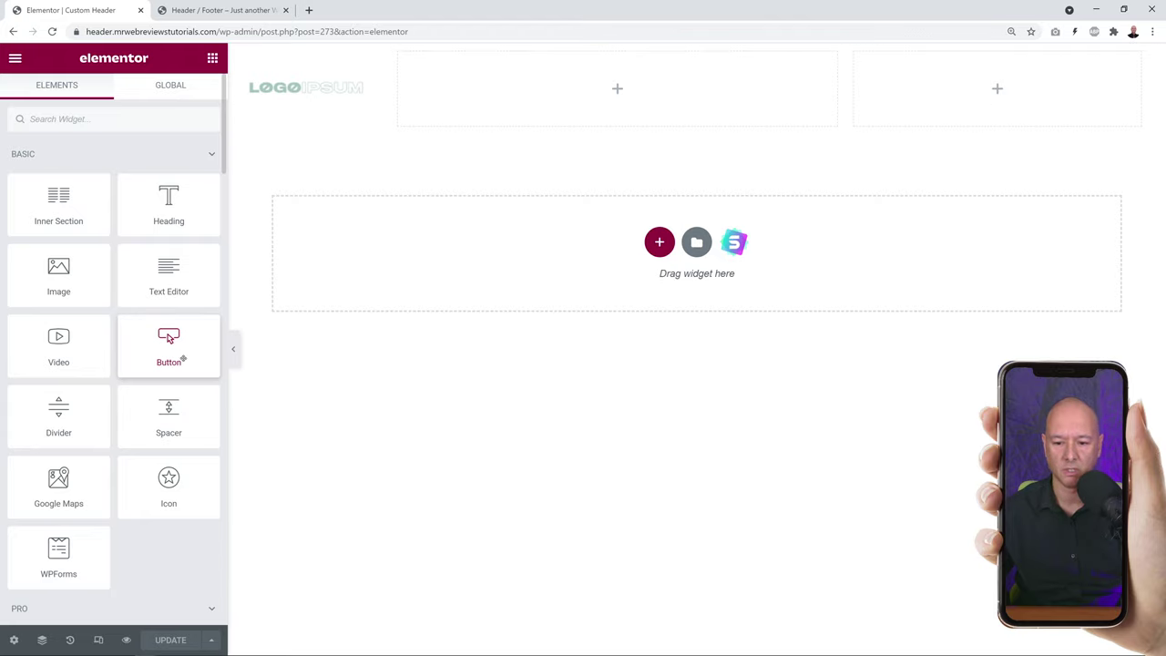
# Add a Button widget to the header's third column and set its type to Info.
pyautogui.moveTo(169, 339); pyautogui.dragTo(965, 76)
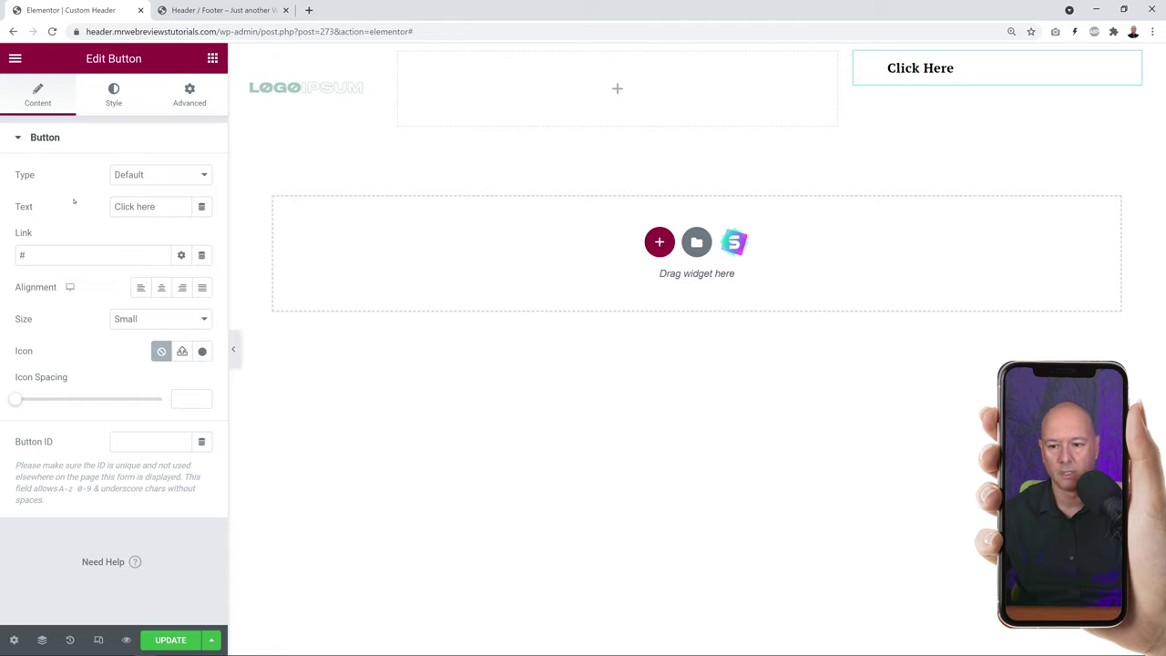
pyautogui.click(201, 175)
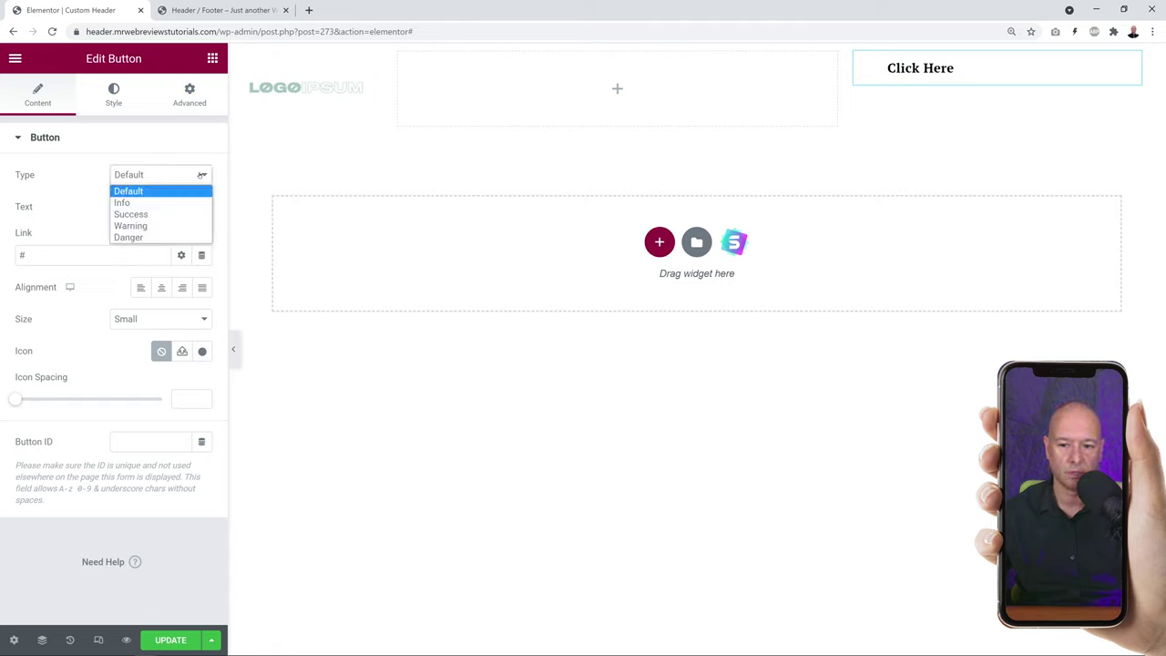
pyautogui.click(122, 202)
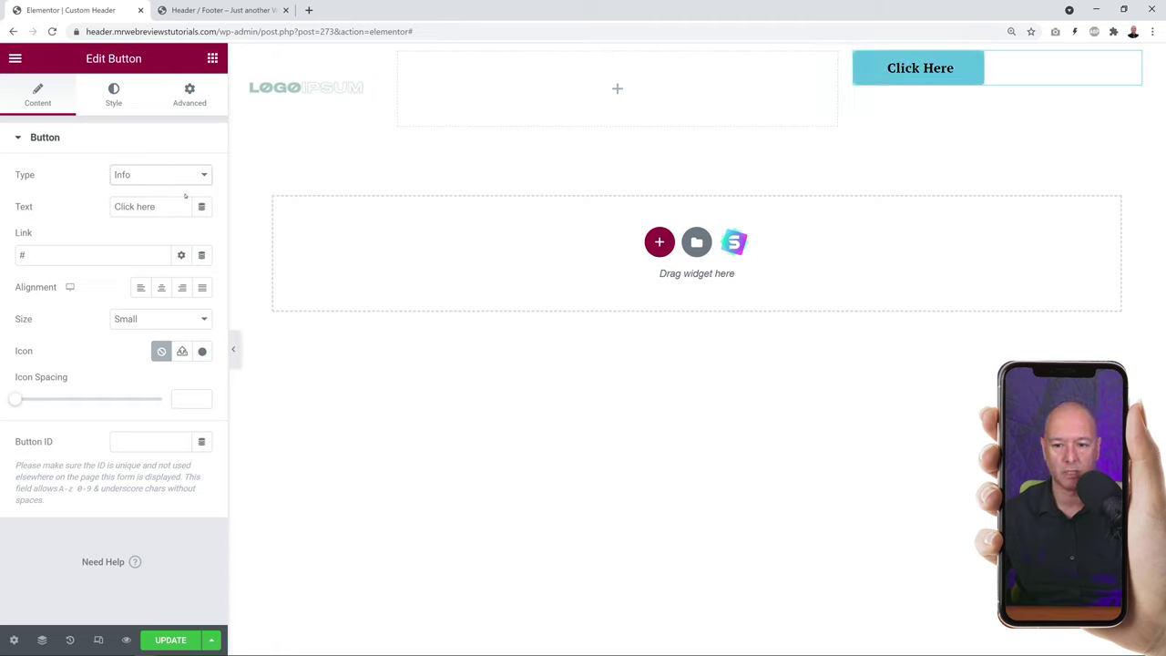
# Try the Success, Warning and Danger types on the header button, and return it to Info.
pyautogui.click(196, 182)
pyautogui.click(176, 213)
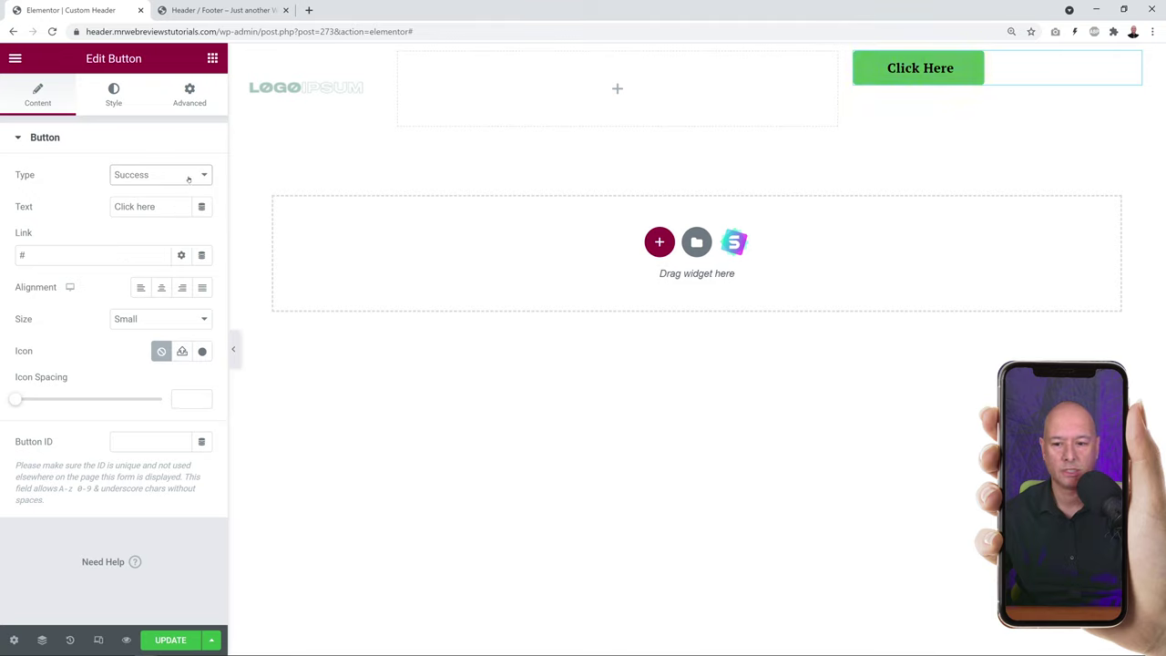
pyautogui.click(189, 178)
pyautogui.click(175, 224)
pyautogui.click(194, 186)
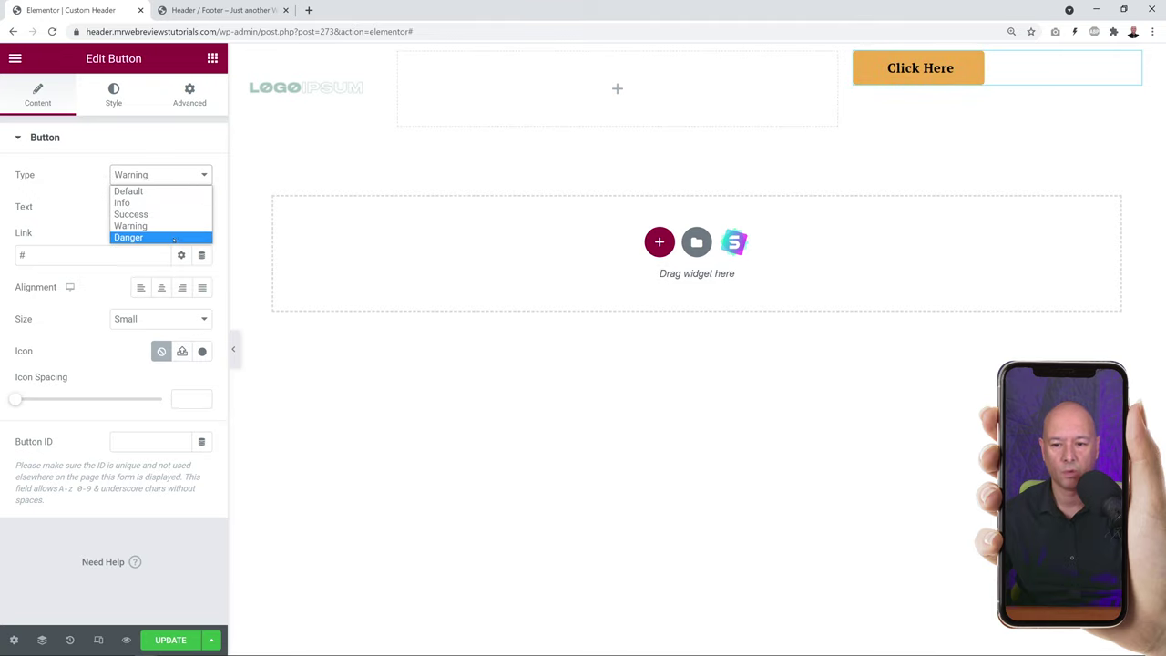
pyautogui.click(173, 237)
pyautogui.click(185, 182)
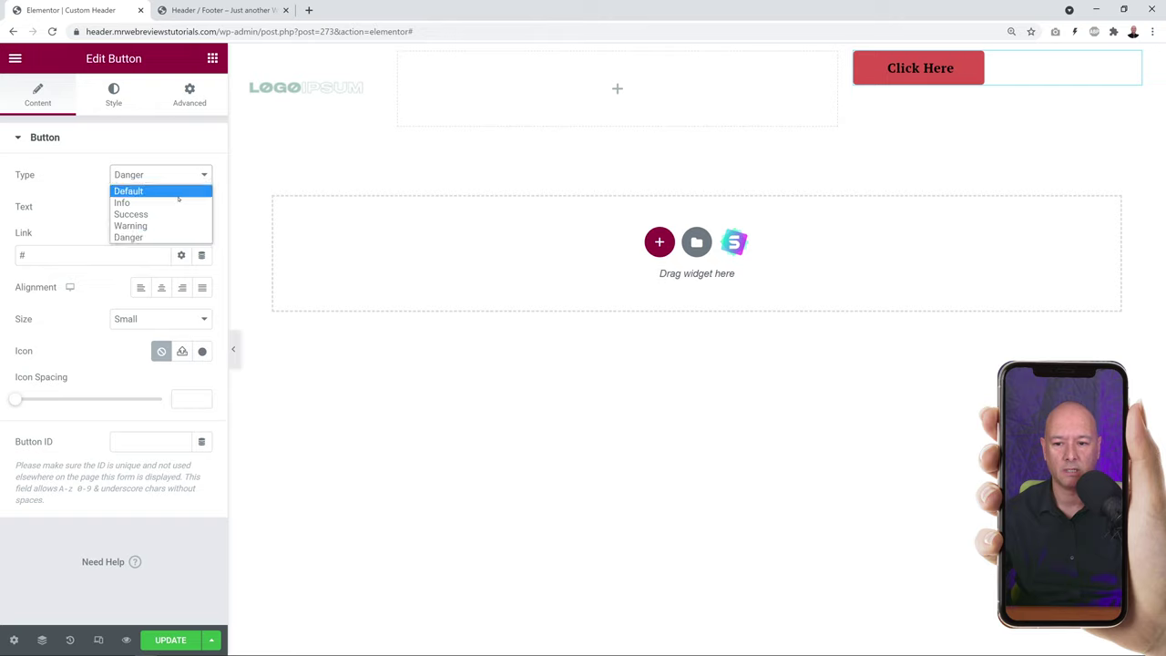
pyautogui.click(178, 201)
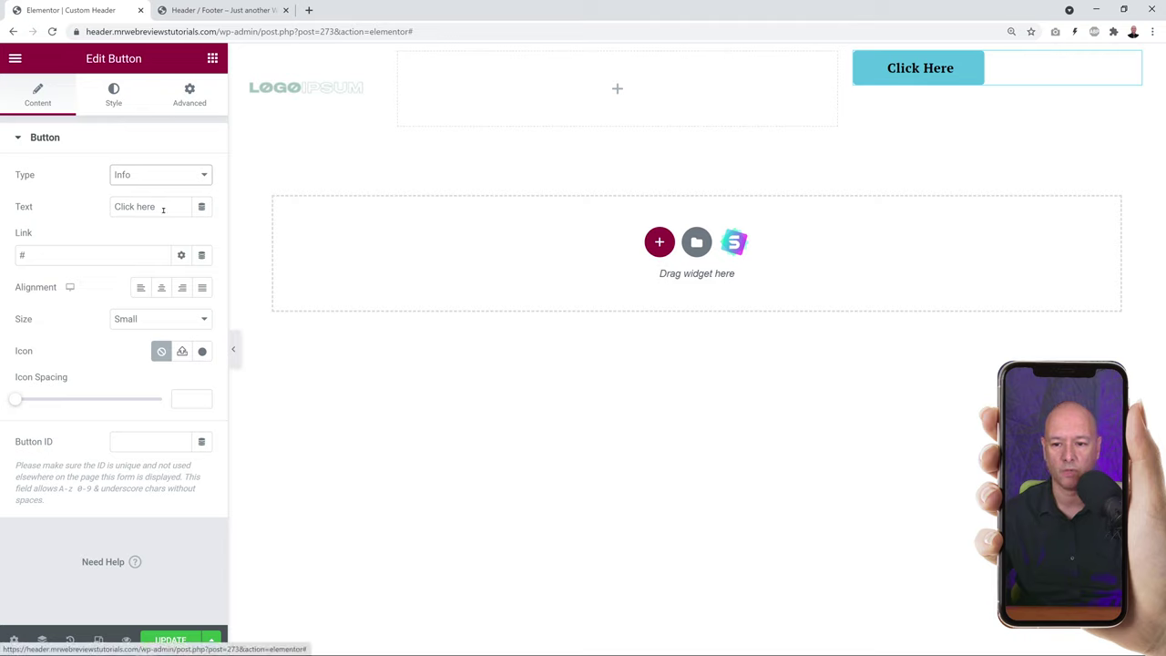
# Set the button text to "Request a QUOTE" and align the button right, keeping the Small size.
pyautogui.moveTo(164, 208); pyautogui.dragTo(94, 212)
pyautogui.write('Request a QUOTE')
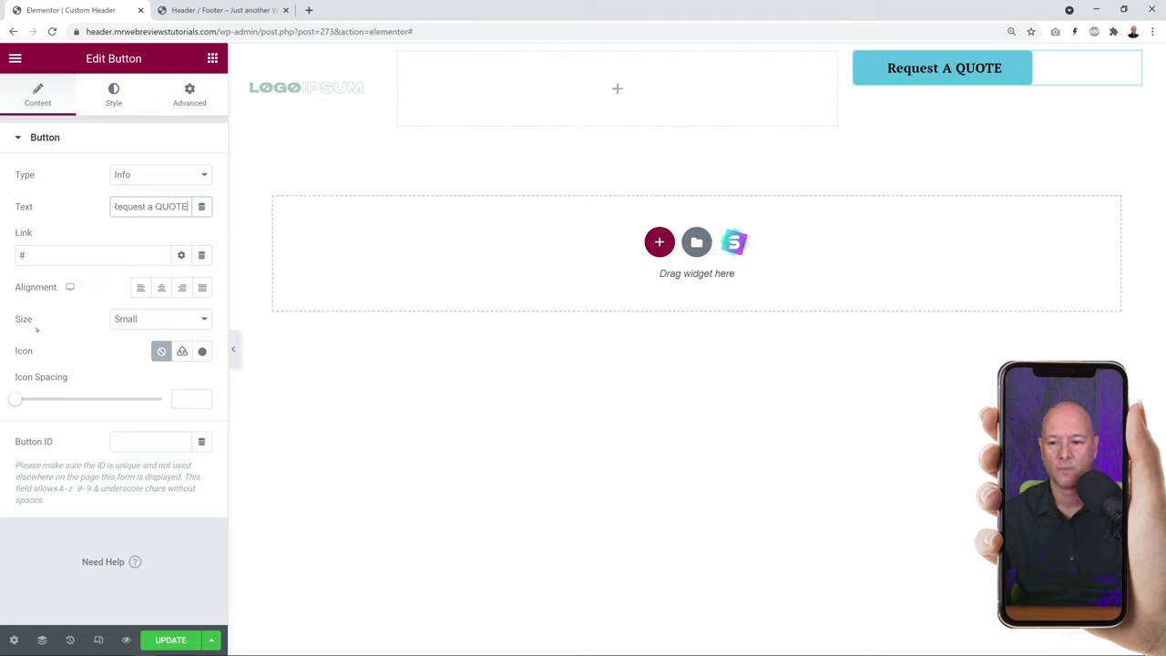
pyautogui.click(22, 256)
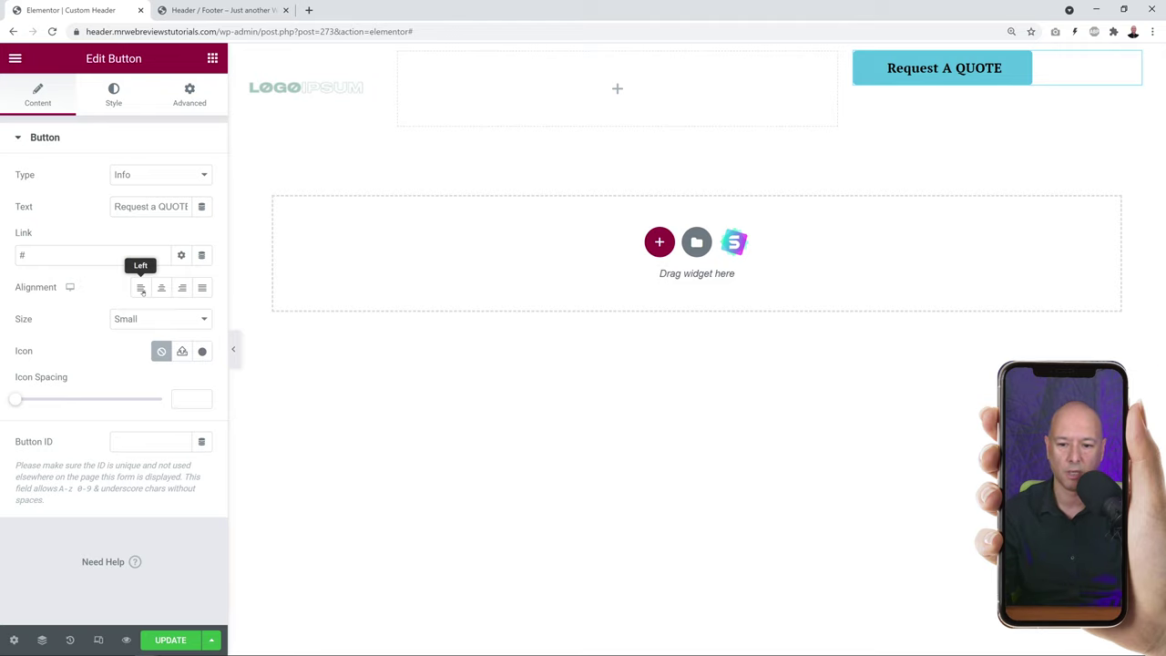
pyautogui.click(181, 288)
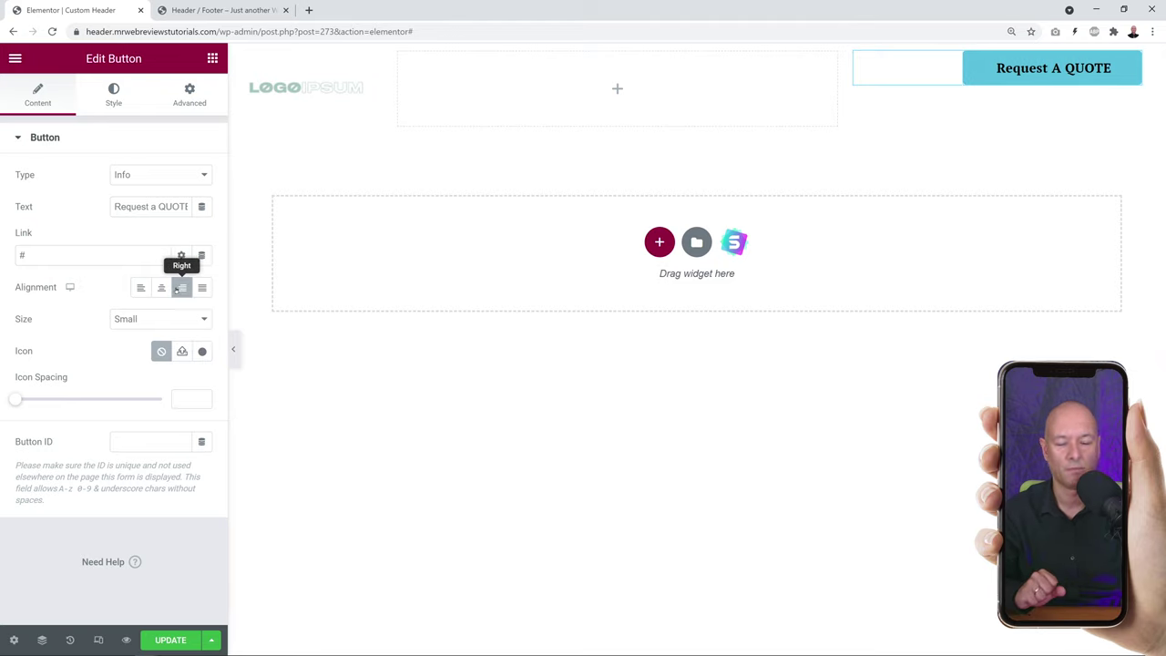
pyautogui.click(208, 321)
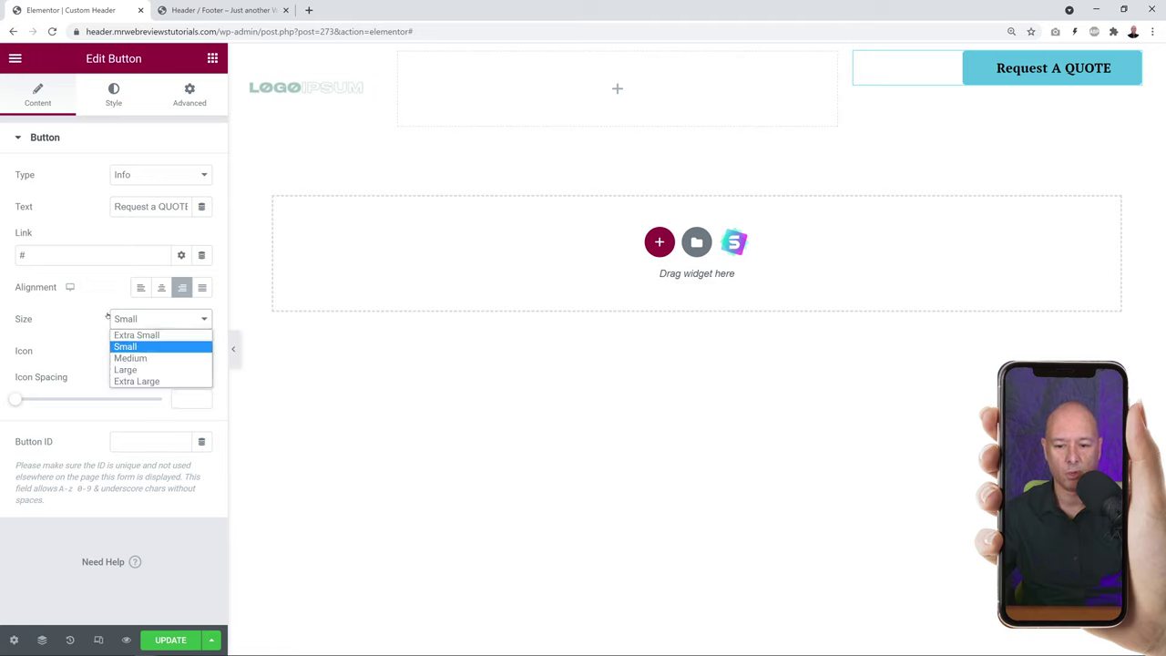
pyautogui.click(79, 325)
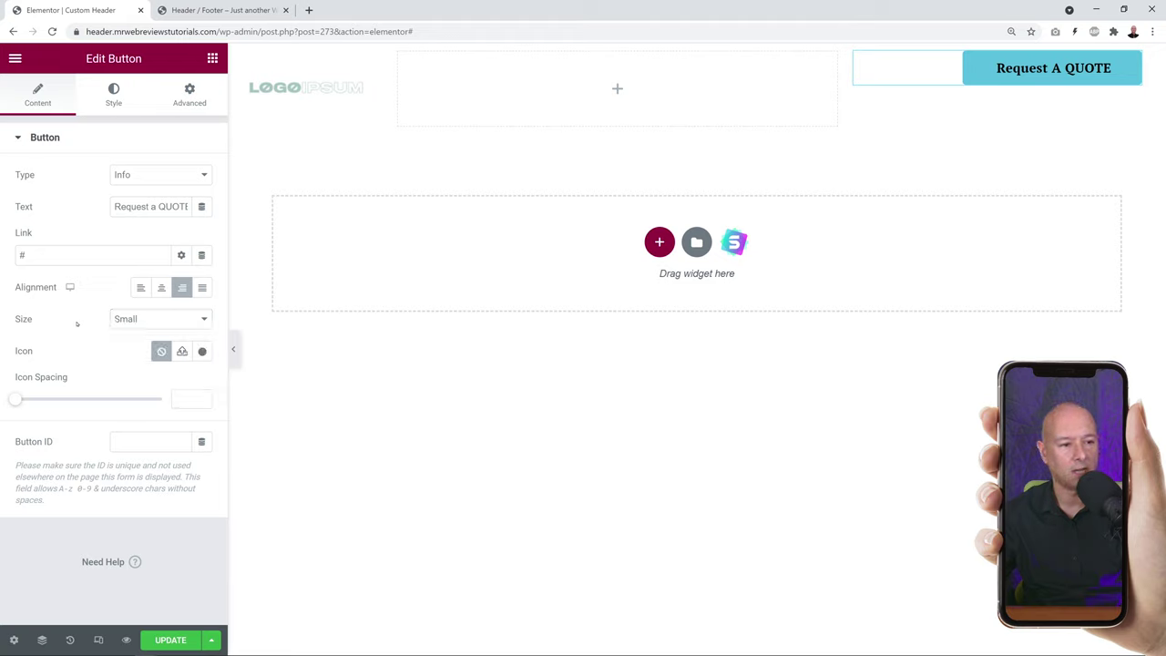
# Give the button a Classic background in bright red, #FF0000.
pyautogui.click(111, 103)
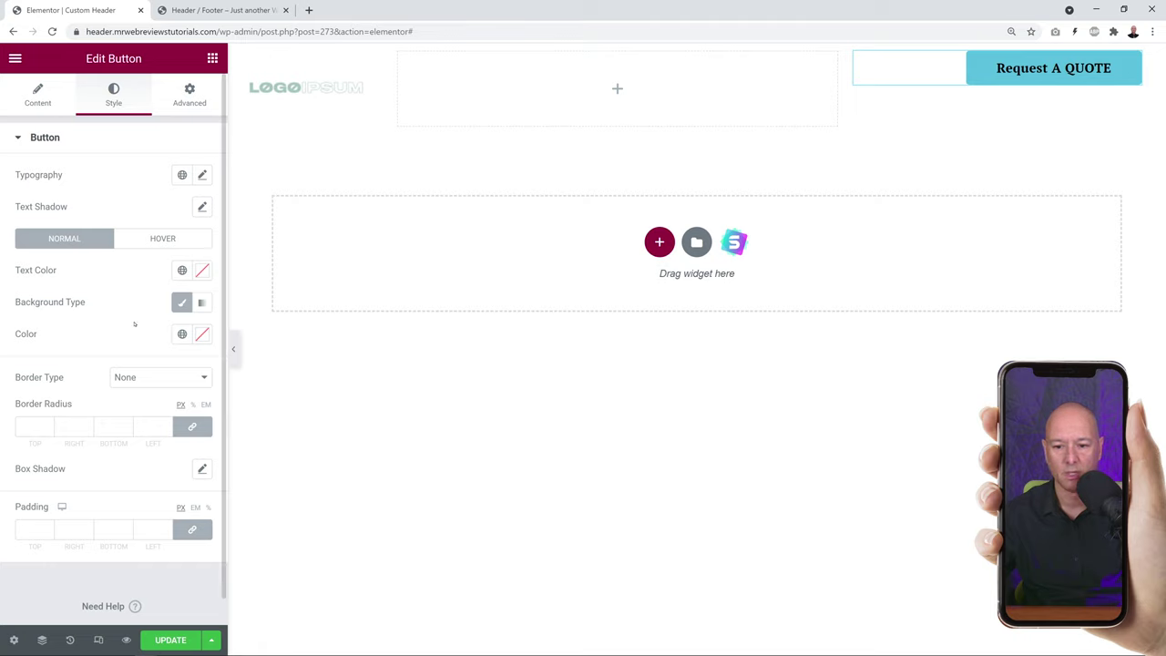
pyautogui.click(180, 305)
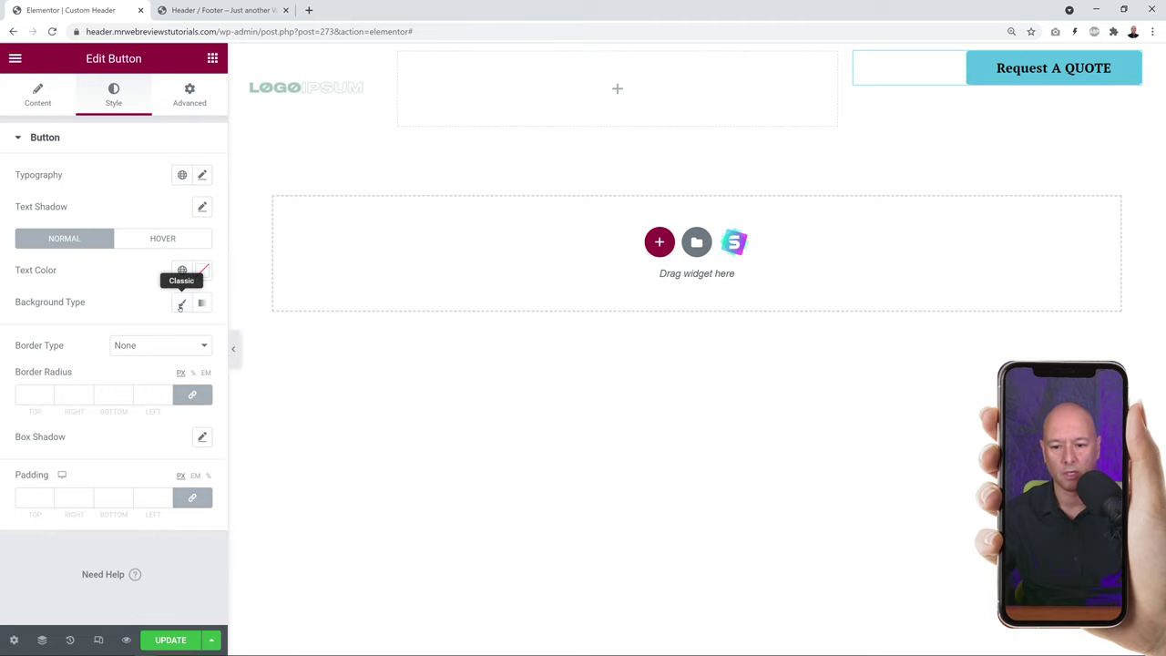
pyautogui.click(181, 305)
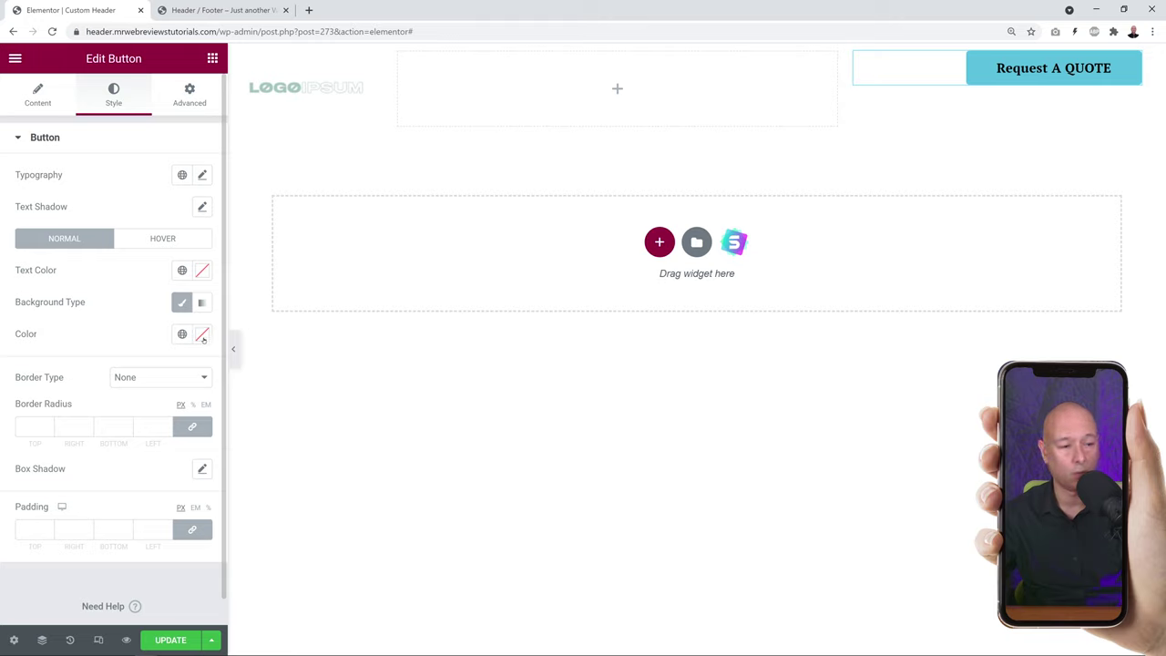
pyautogui.click(202, 334)
pyautogui.write('#C32020')
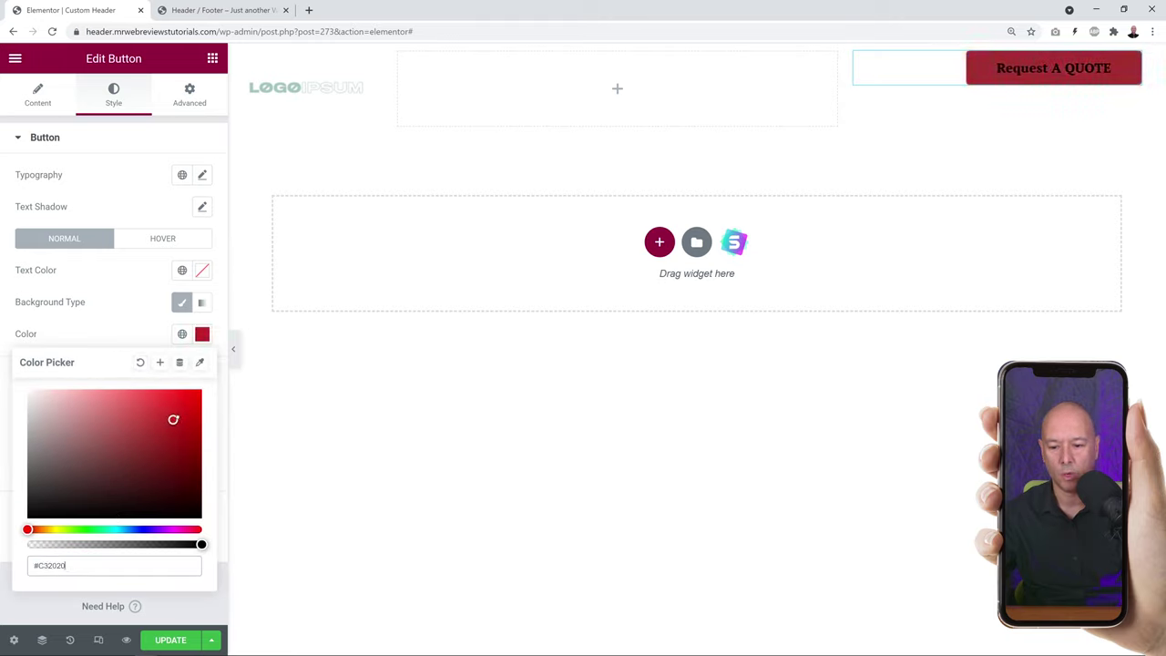
pyautogui.moveTo(173, 419); pyautogui.dragTo(202, 389)
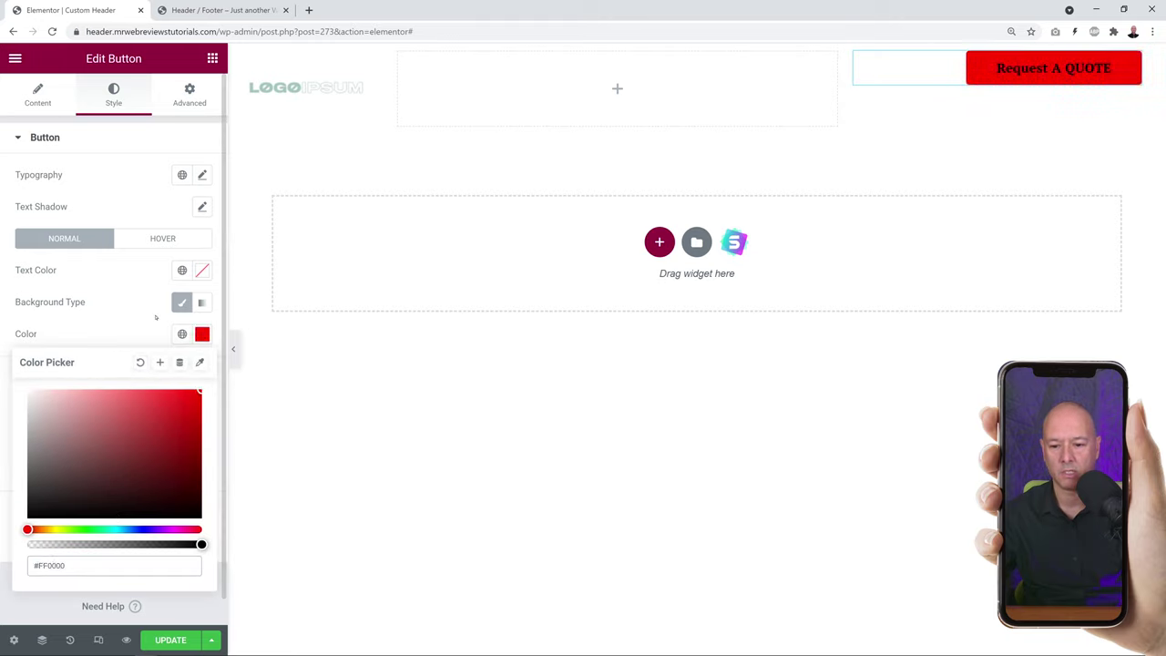
# Set the button's text color to white and update the header template.
pyautogui.click(171, 285)
pyautogui.click(203, 270)
pyautogui.moveTo(115, 452); pyautogui.dragTo(39, 311)
pyautogui.click(121, 269)
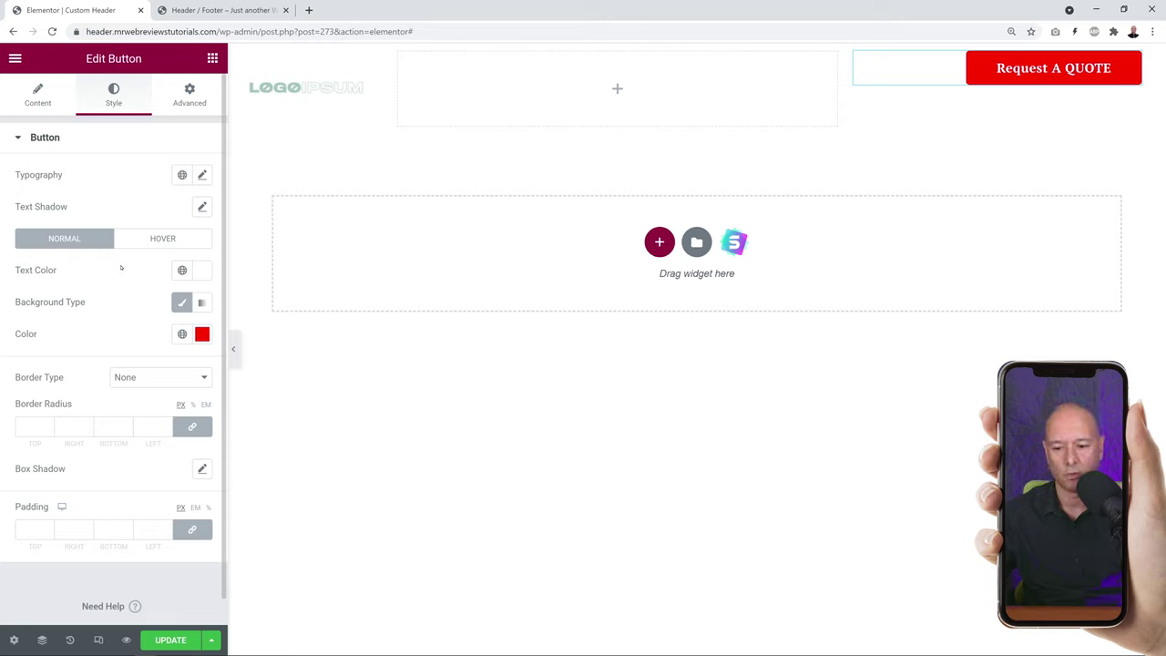
pyautogui.click(181, 640)
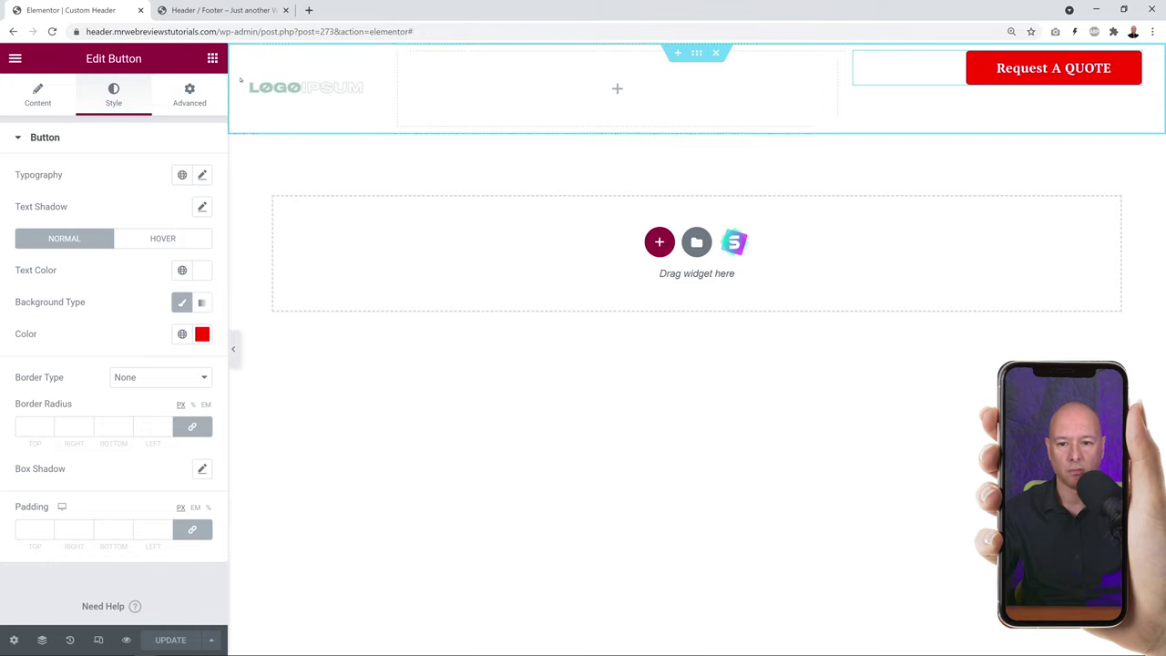
# Place the HFB Navigation Menu widget in the header's middle column and update the template.
pyautogui.click(213, 57)
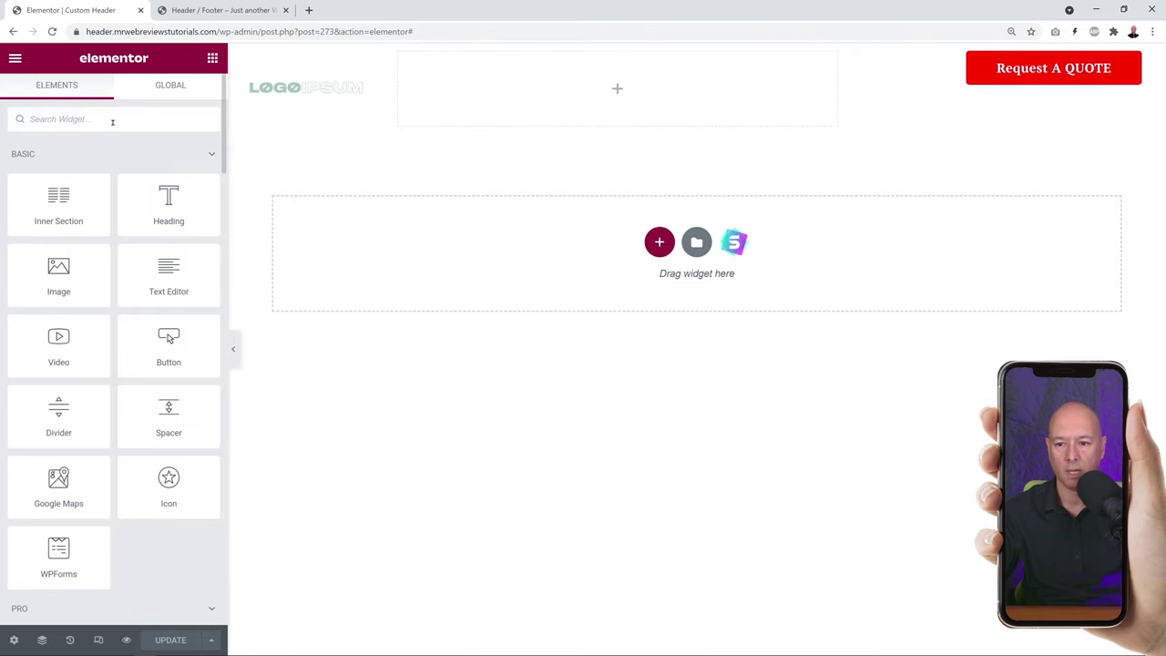
pyautogui.write('menu')
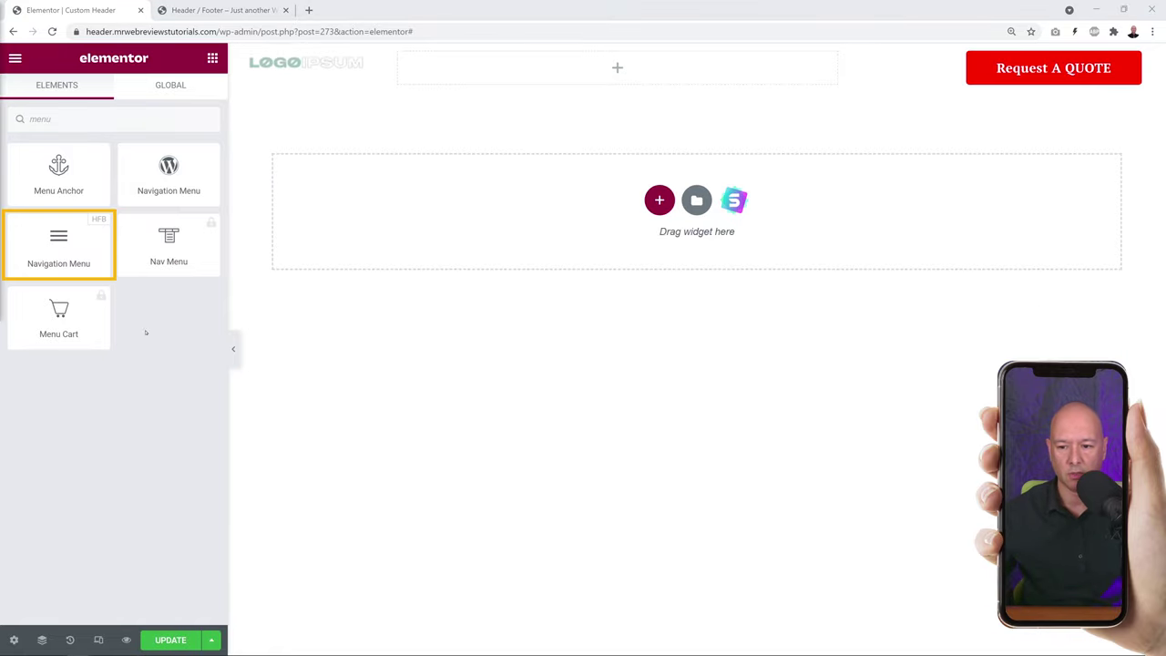
pyautogui.moveTo(73, 252); pyautogui.dragTo(401, 97)
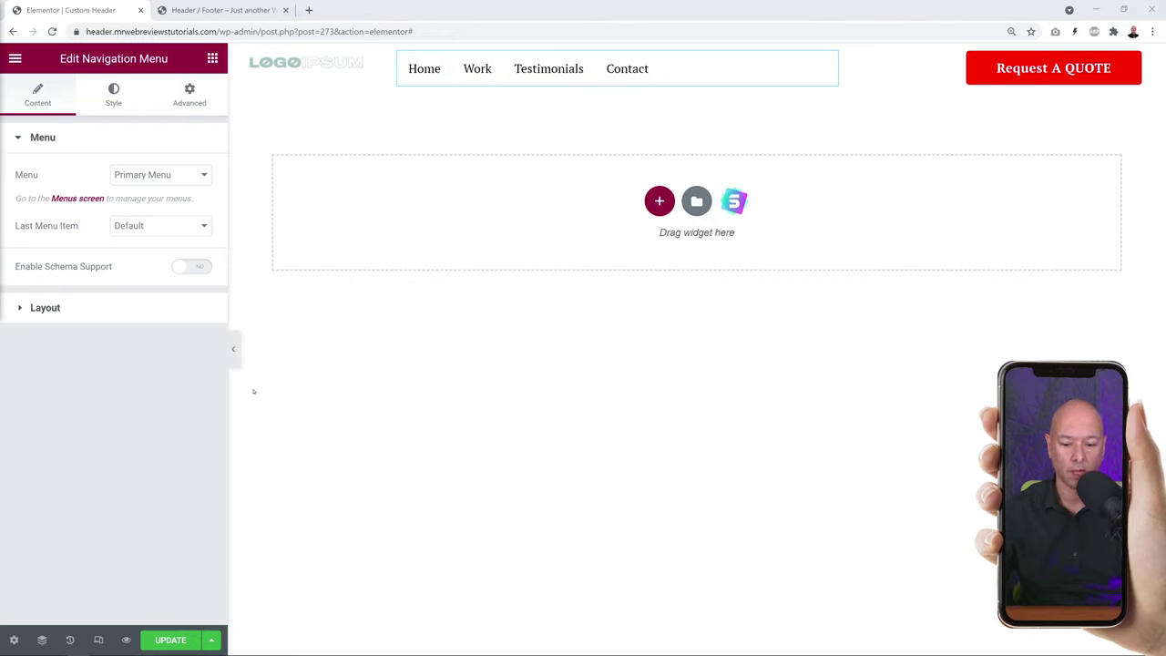
pyautogui.click(170, 639)
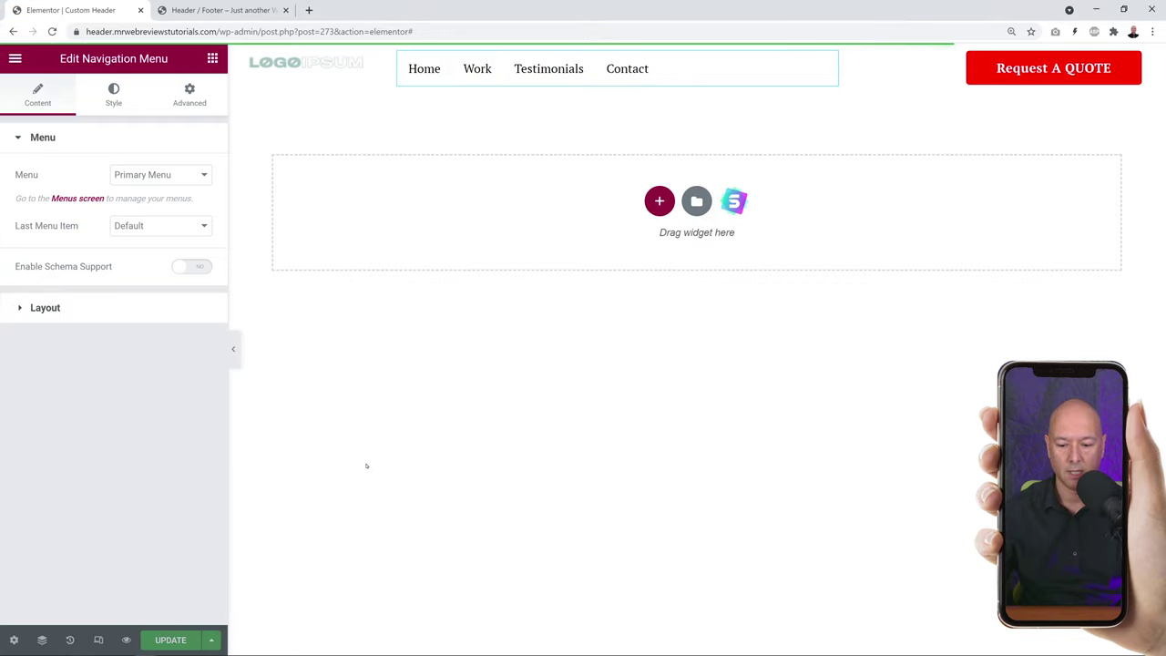
# Reload the live home page to check the custom header, and return to the header template's editor.
pyautogui.click(219, 10)
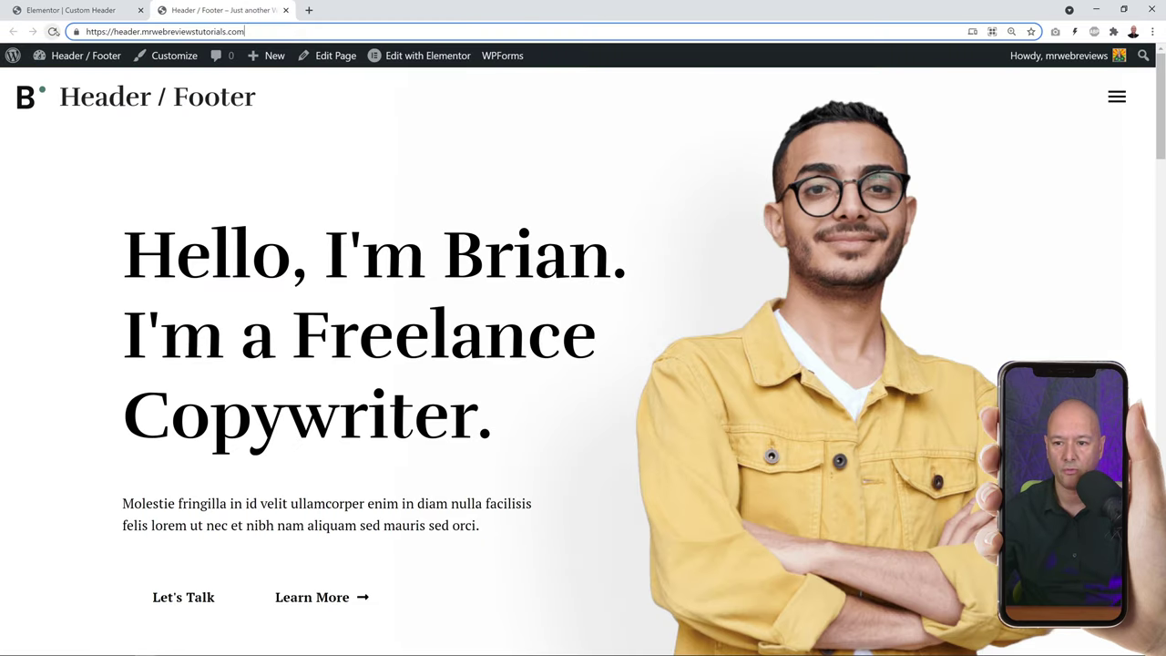
pyautogui.press('Return')
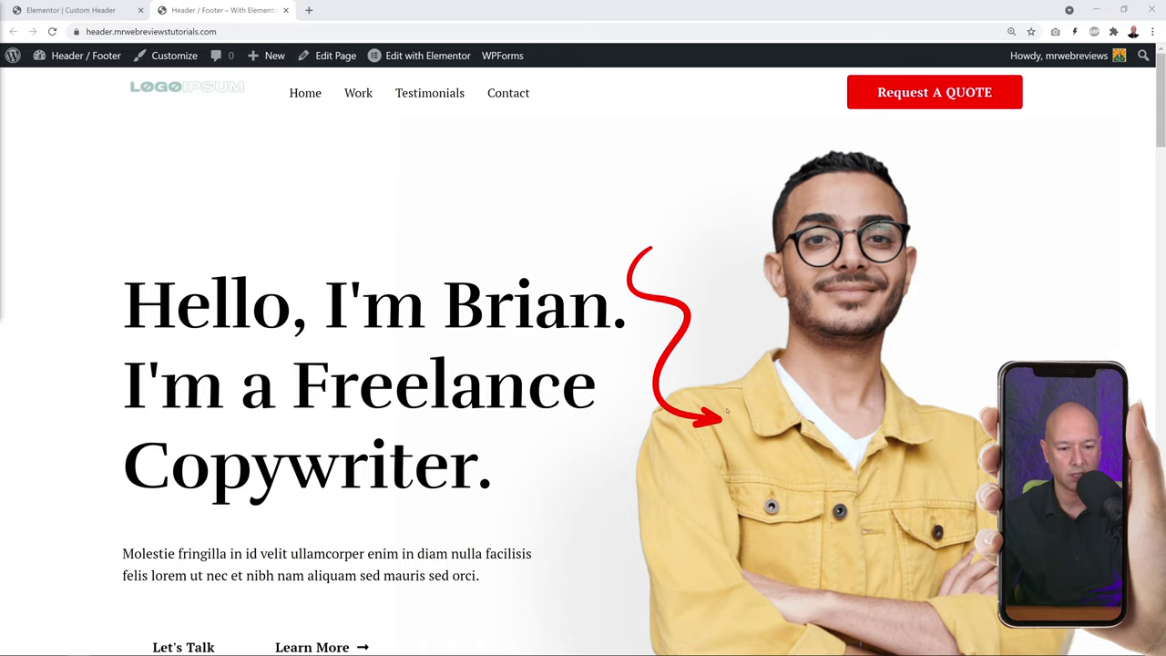
pyautogui.click(69, 10)
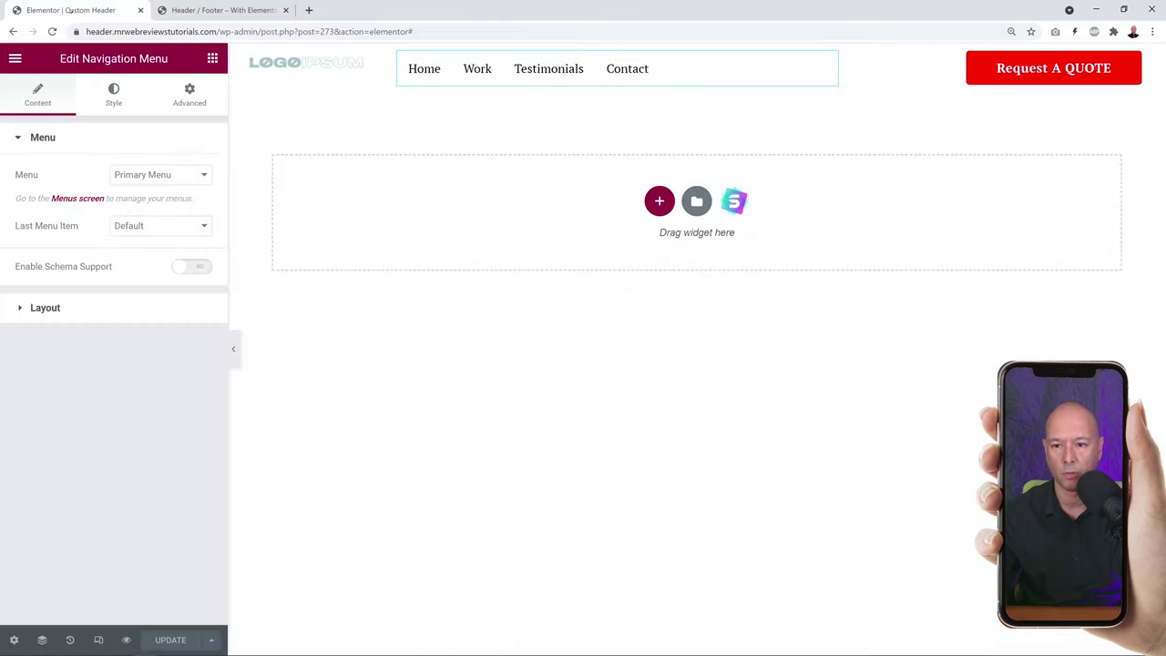
# Give the whole header section a Classic background in light yellow, #f7d691, and update the template.
pyautogui.moveTo(696, 53)
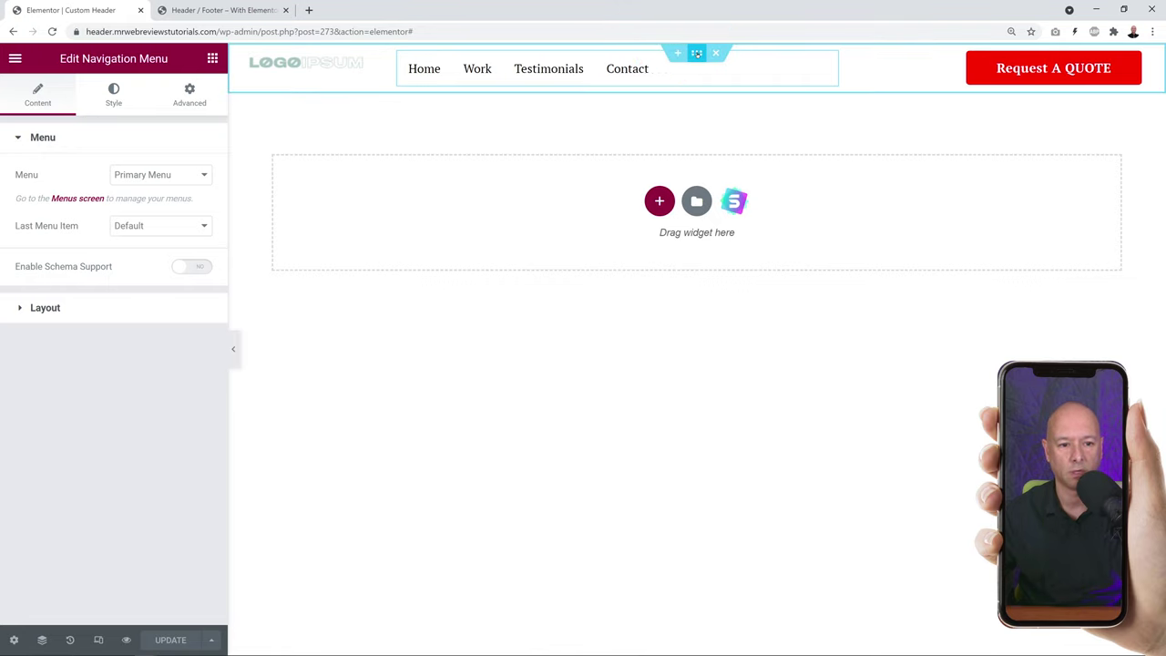
pyautogui.click(696, 54)
pyautogui.click(114, 94)
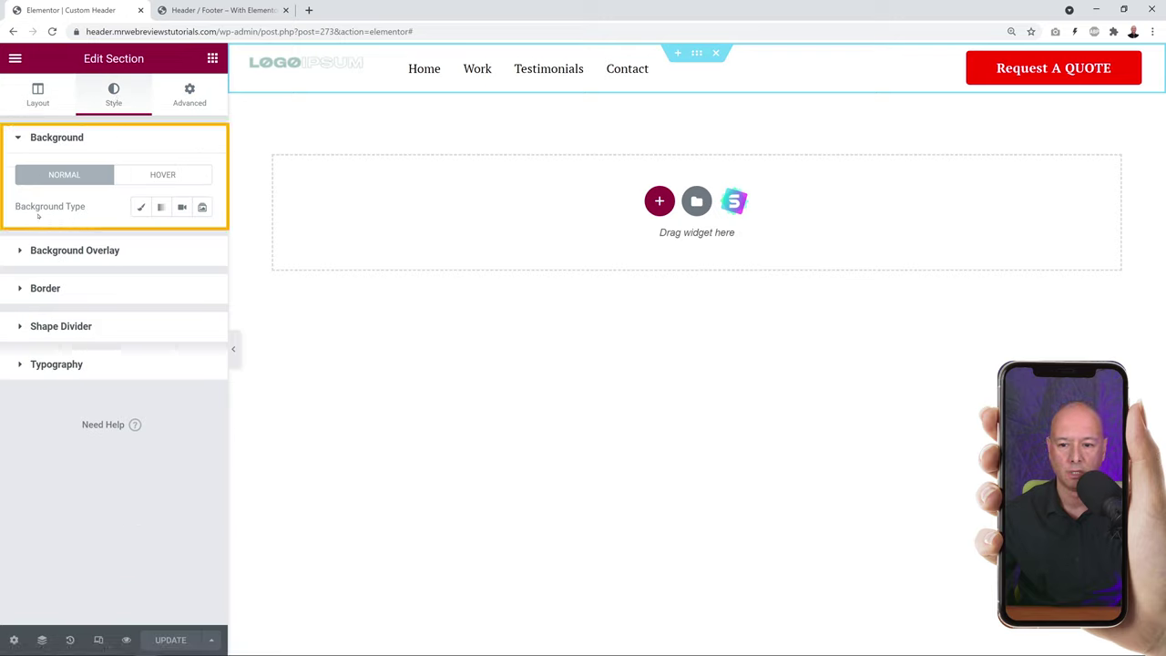
pyautogui.click(140, 208)
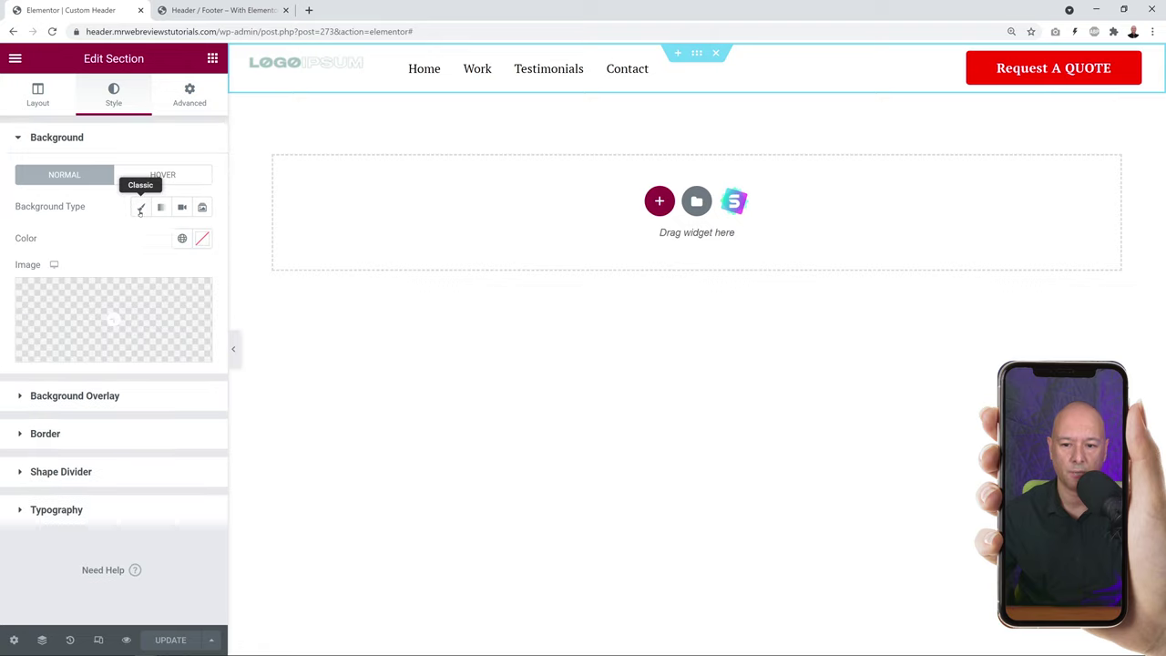
pyautogui.click(201, 240)
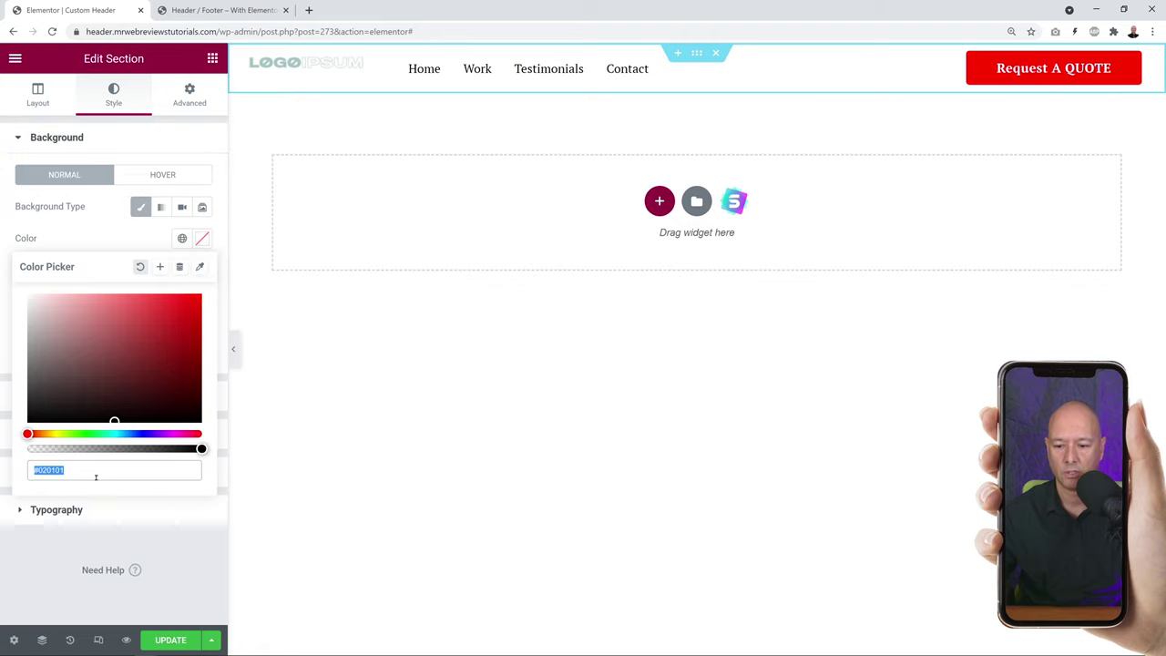
pyautogui.write('#f7d691')
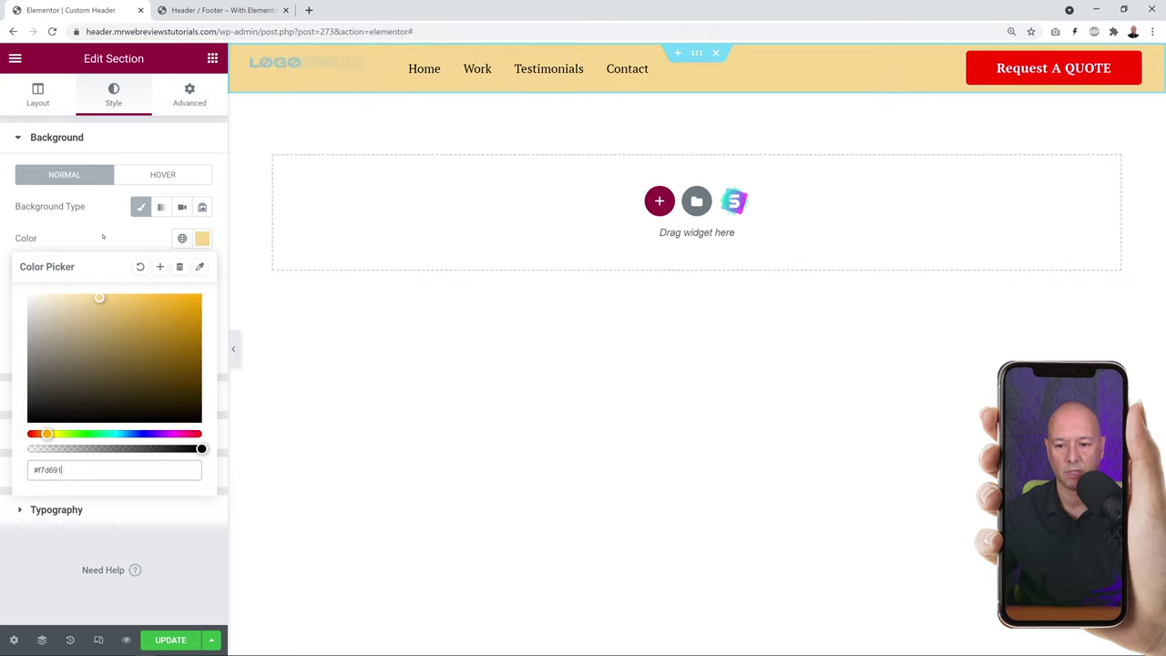
pyautogui.click(103, 235)
pyautogui.click(182, 640)
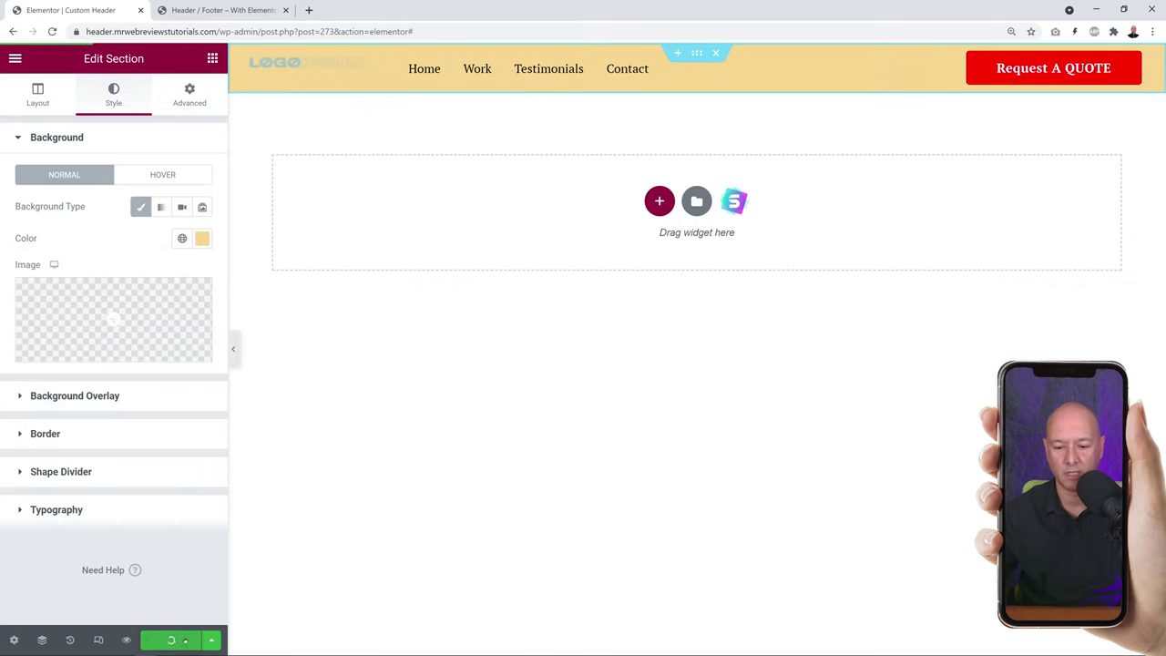
# Reload the live home page to check the header's background, and examine the existing footer at the end of the page.
pyautogui.click(219, 10)
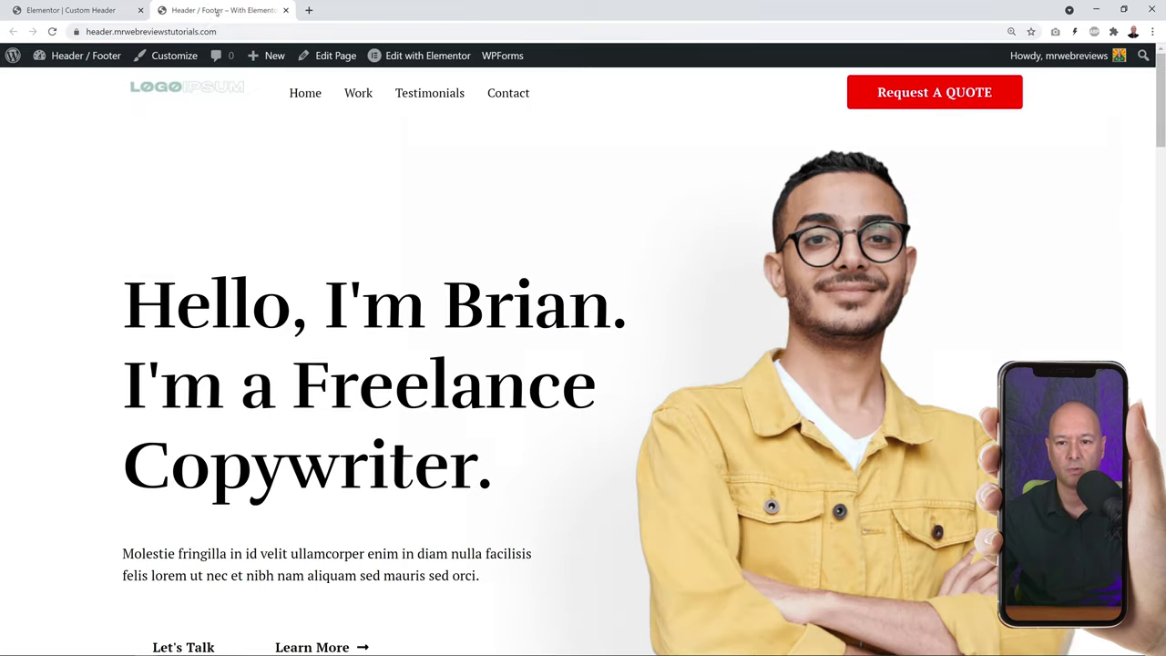
pyautogui.click(52, 32)
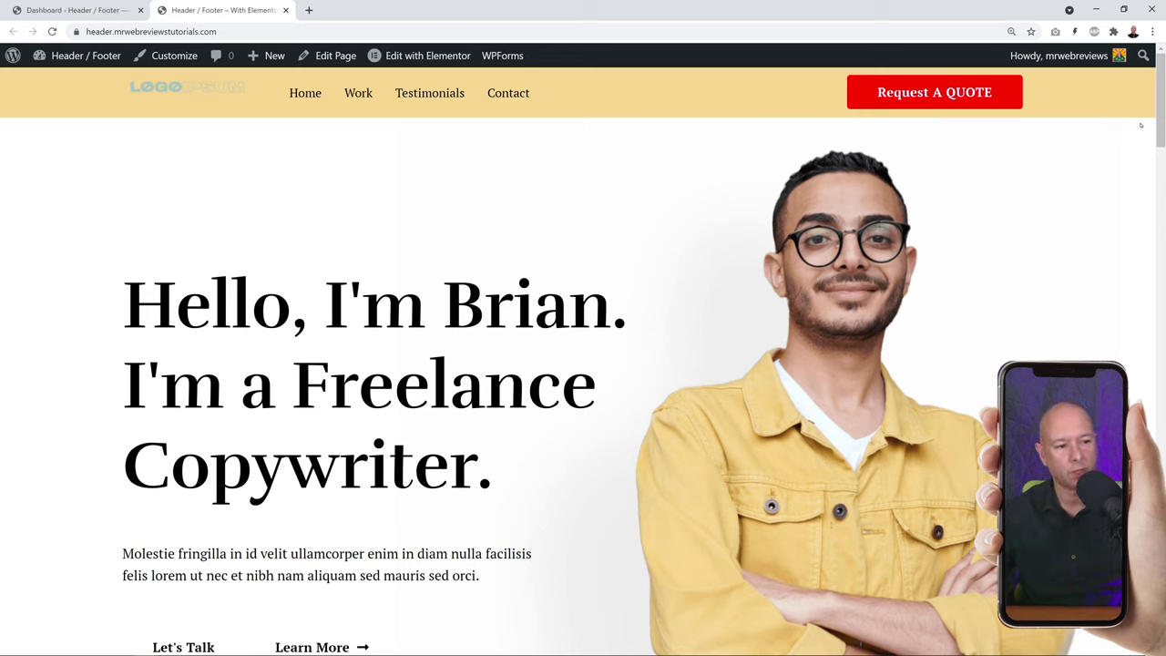
pyautogui.scroll(-15, 1140, 125)
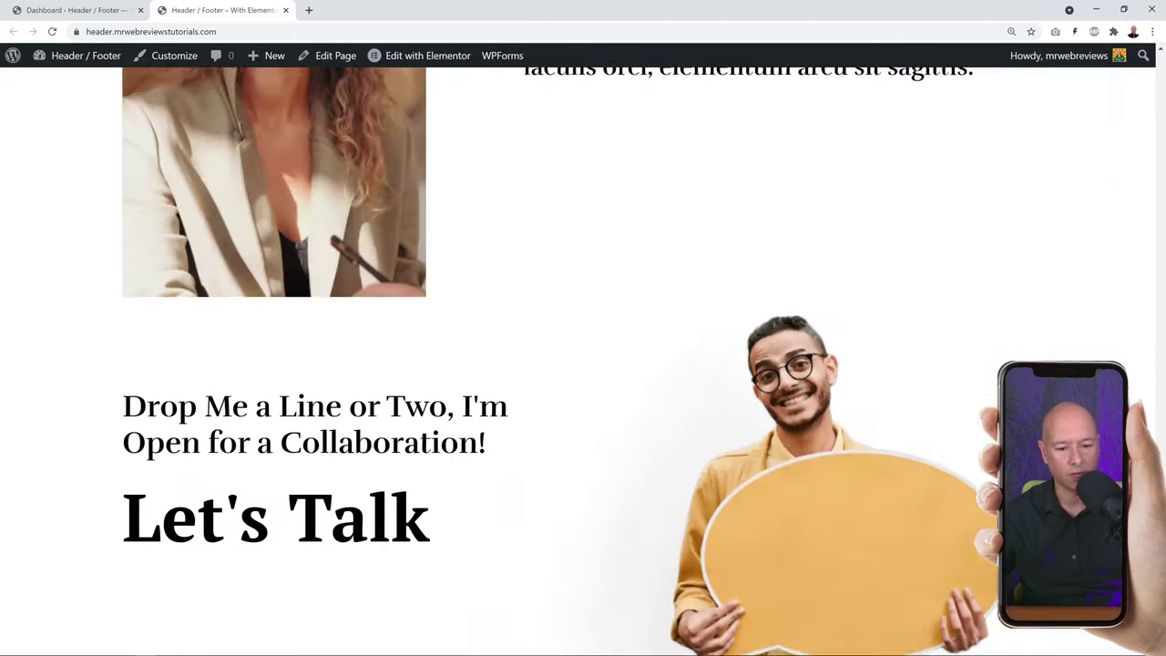
pyautogui.scroll(-3, 606, 516)
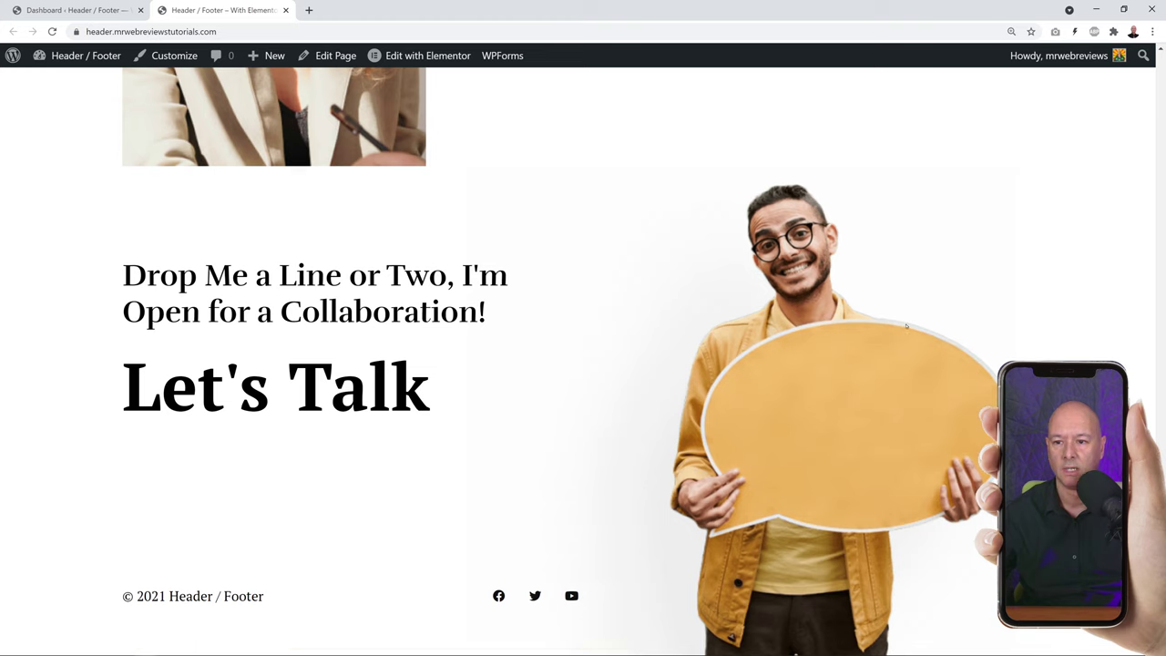
# Start a new Elementor Header & Footer Builder template in the WordPress admin and title it "Custom Footer".
pyautogui.click(91, 10)
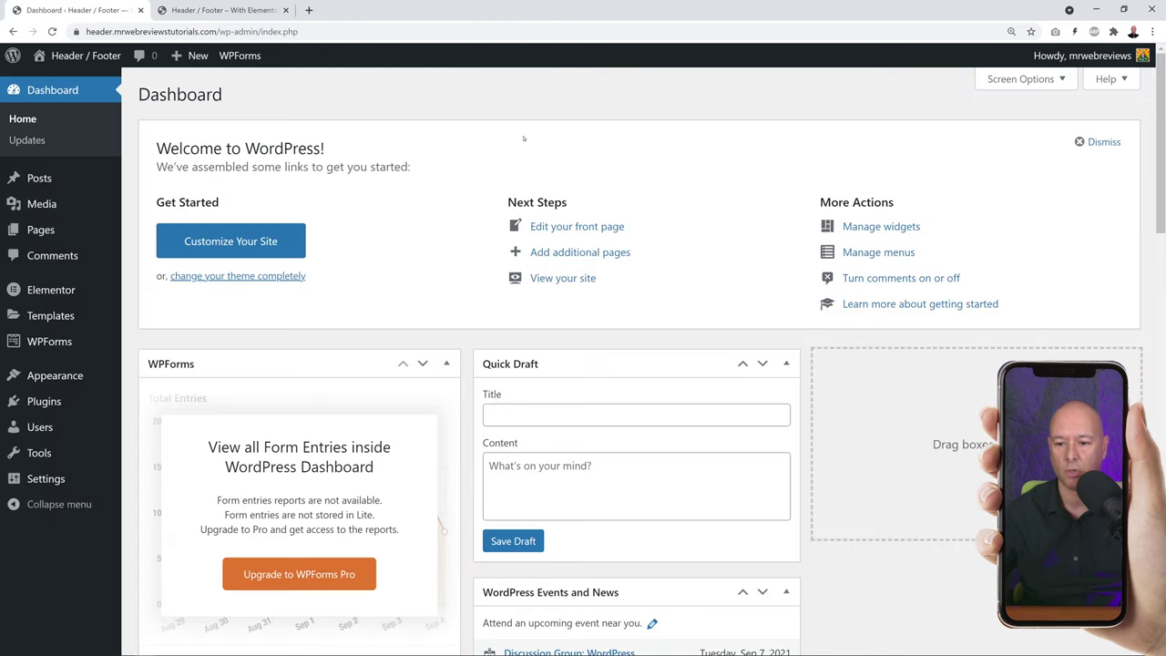
pyautogui.moveTo(73, 377)
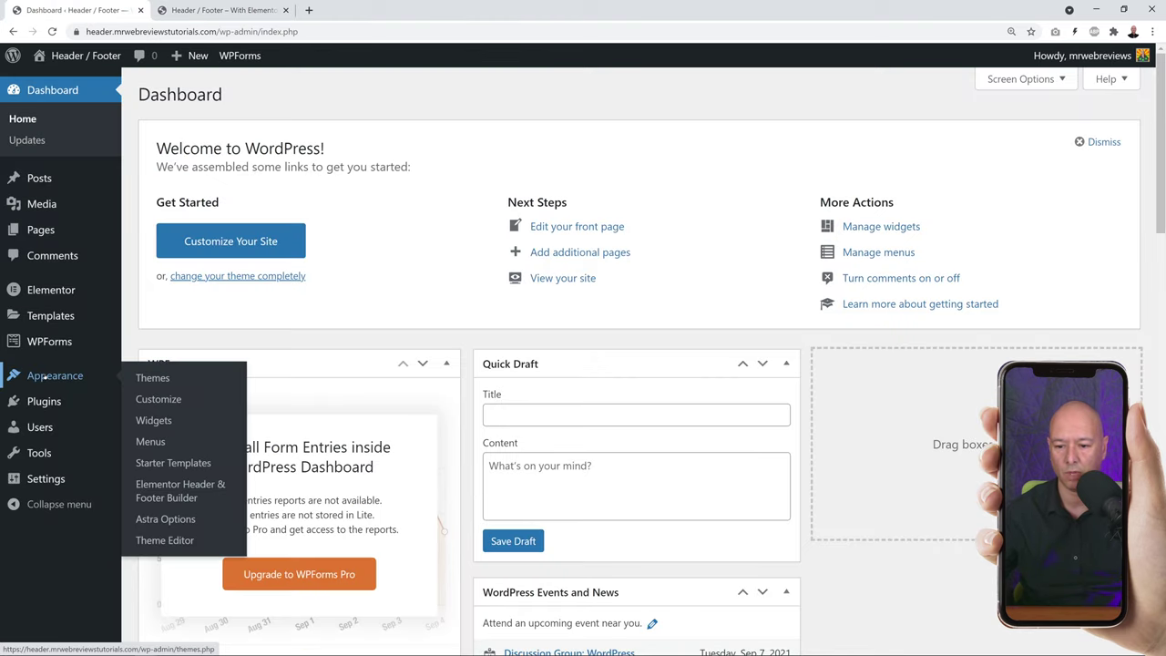
pyautogui.click(167, 498)
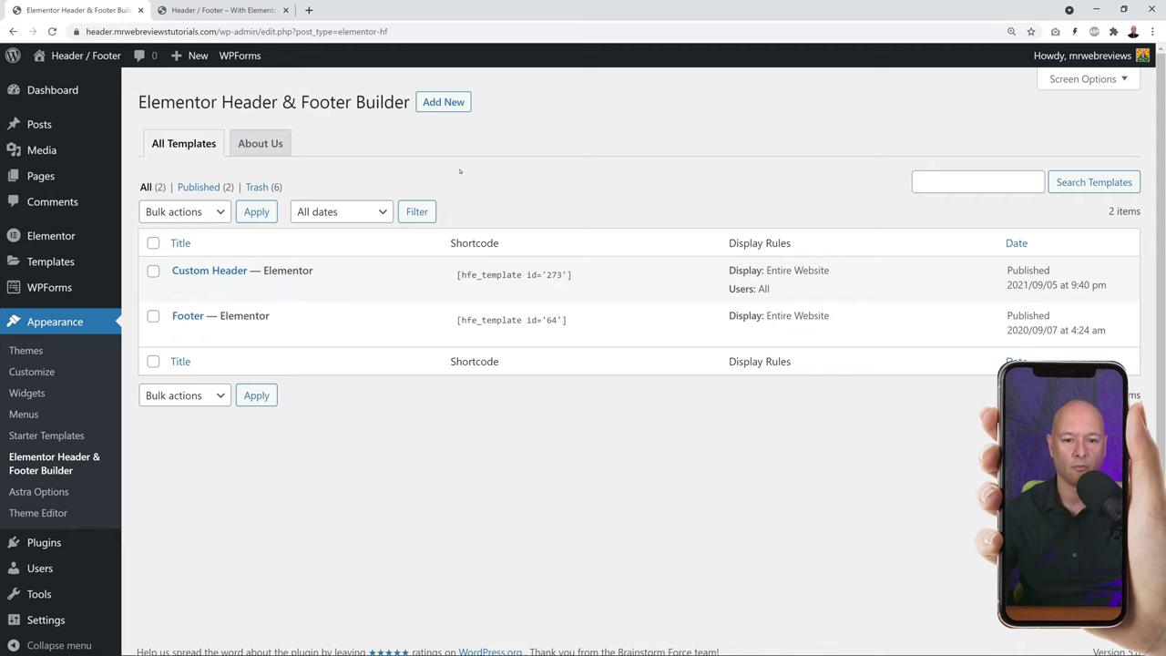
pyautogui.click(445, 103)
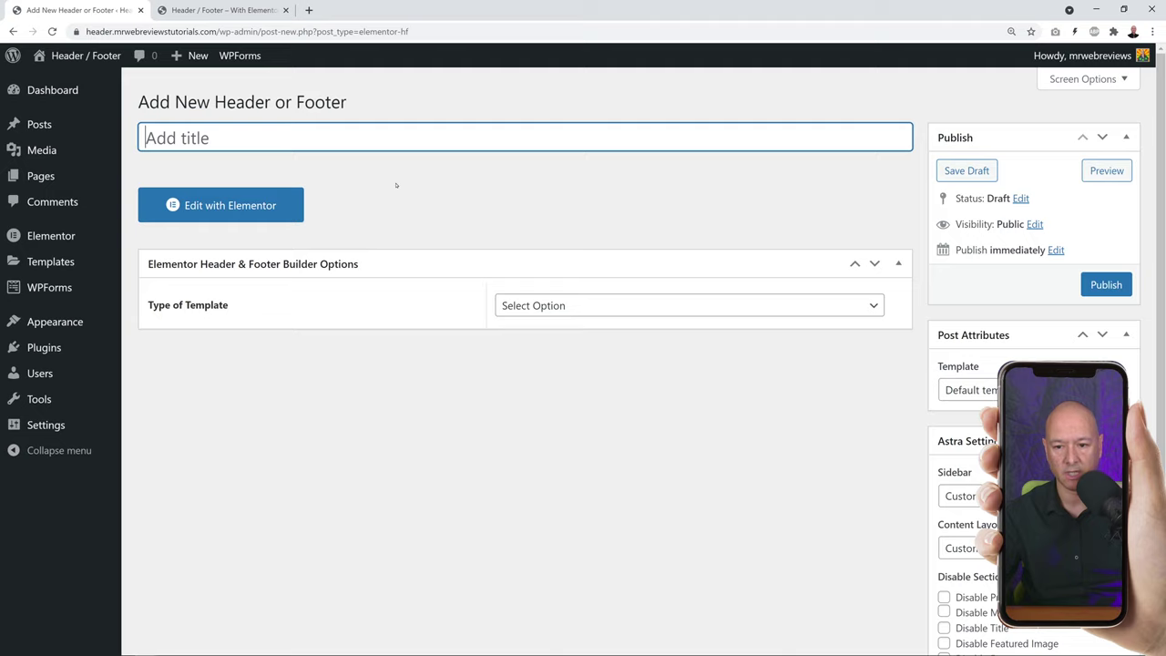
pyautogui.write('Custom Footer')
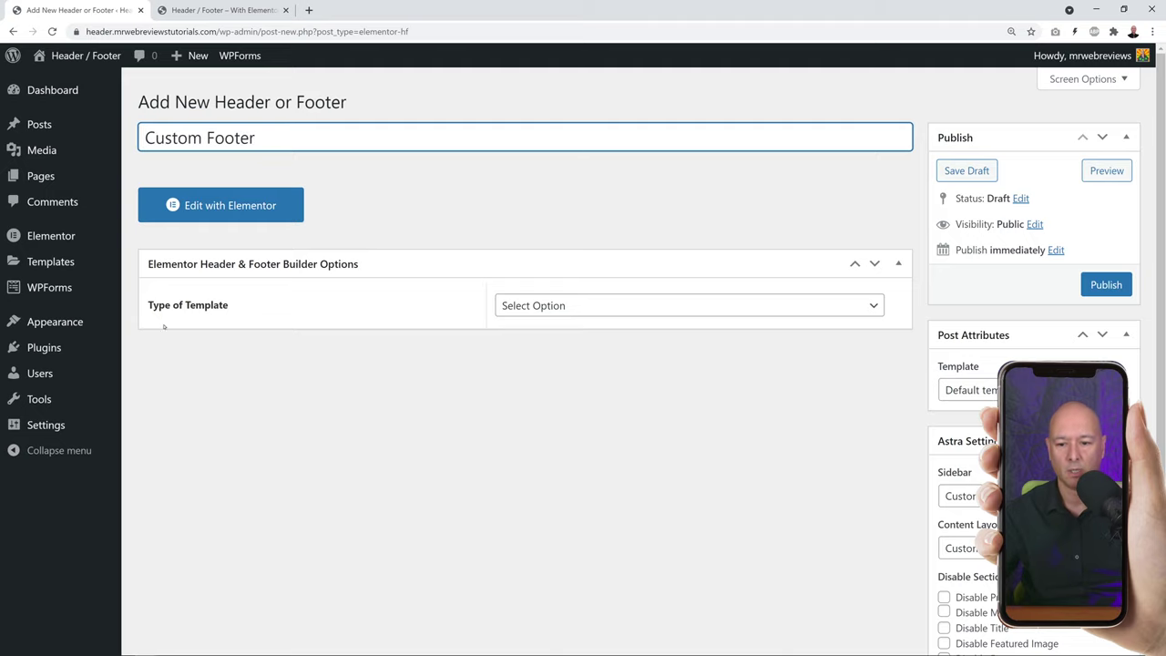
# Set the template type to Footer, displayed on Entire Website for All user roles, and publish it.
pyautogui.click(879, 307)
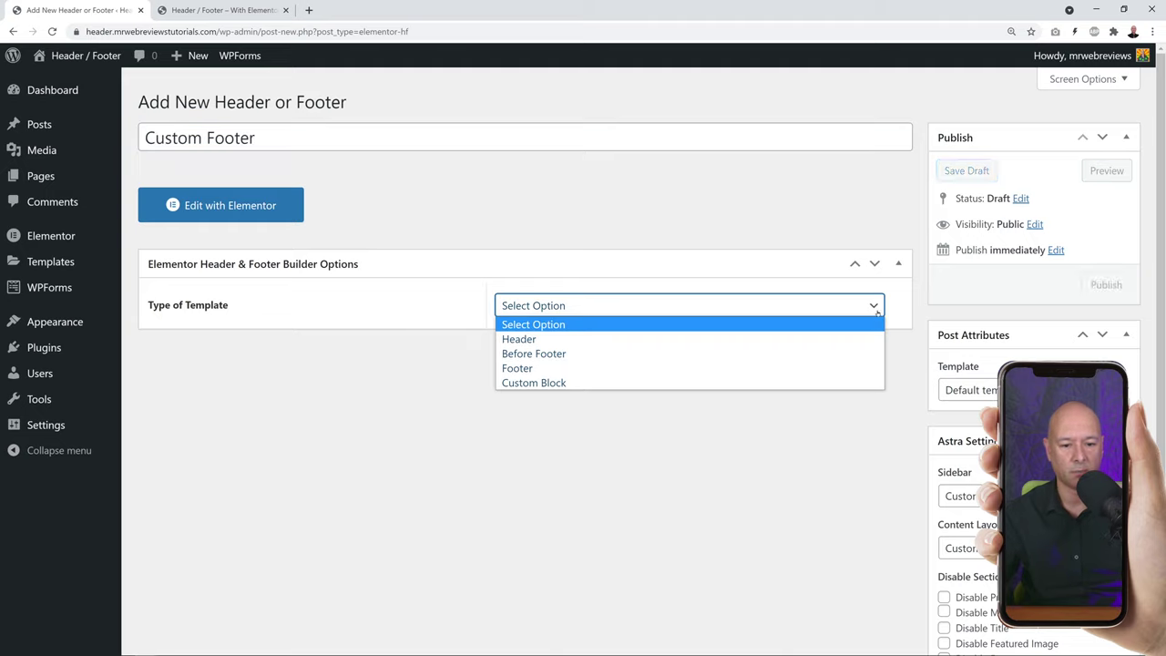
pyautogui.click(566, 369)
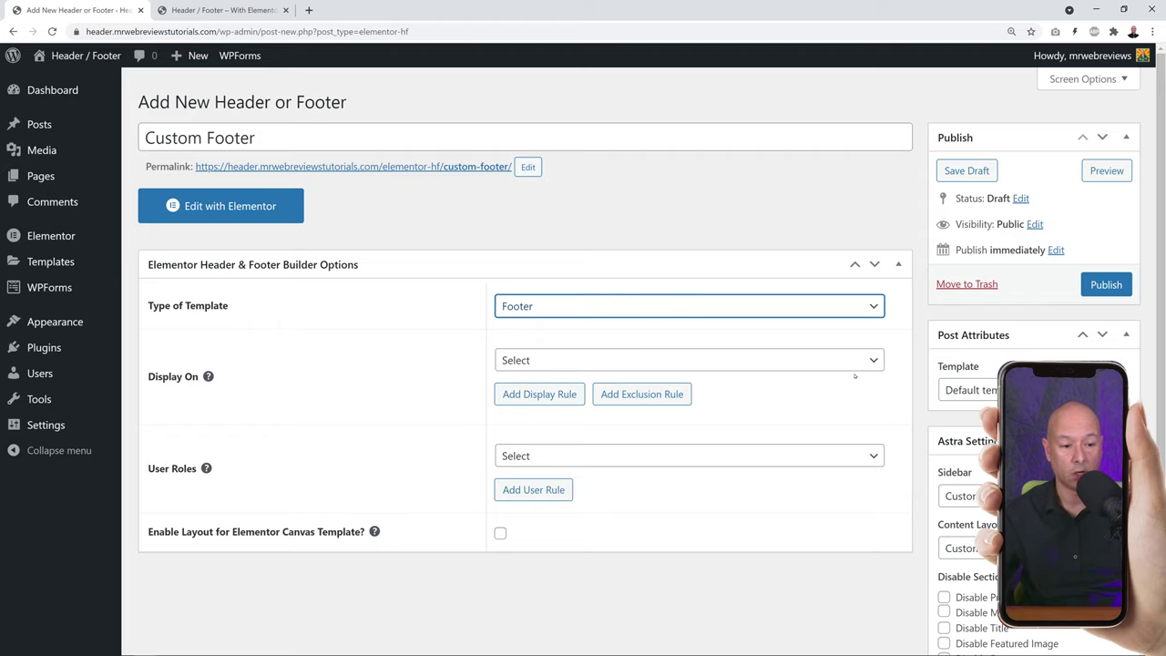
pyautogui.click(854, 361)
pyautogui.click(567, 94)
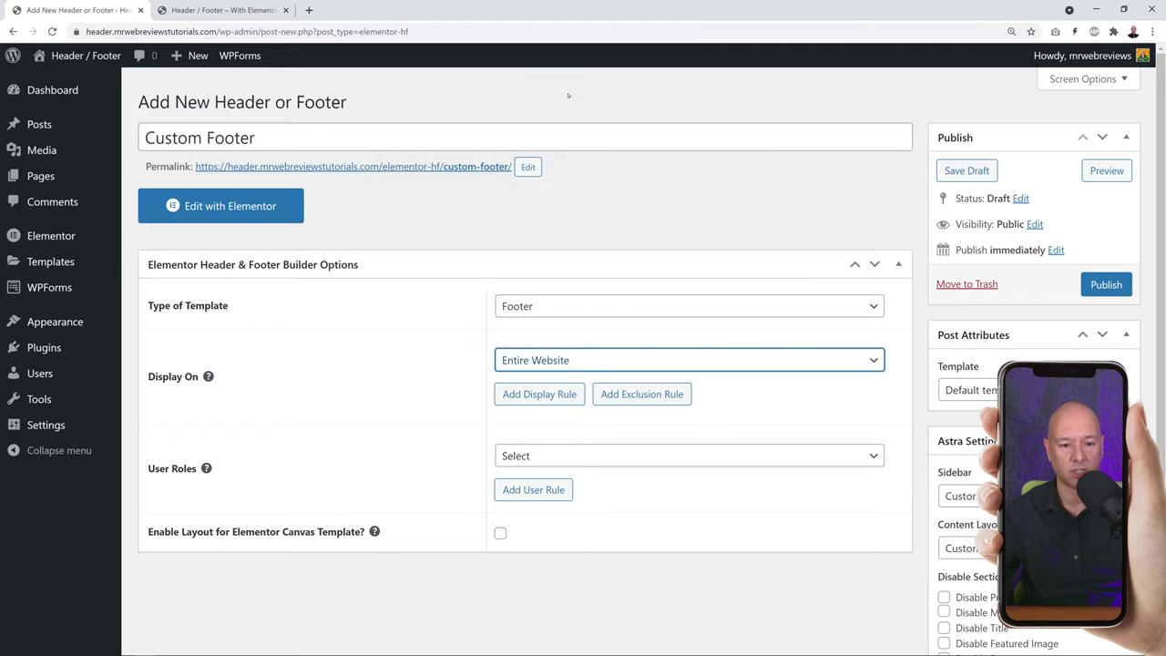
pyautogui.click(876, 458)
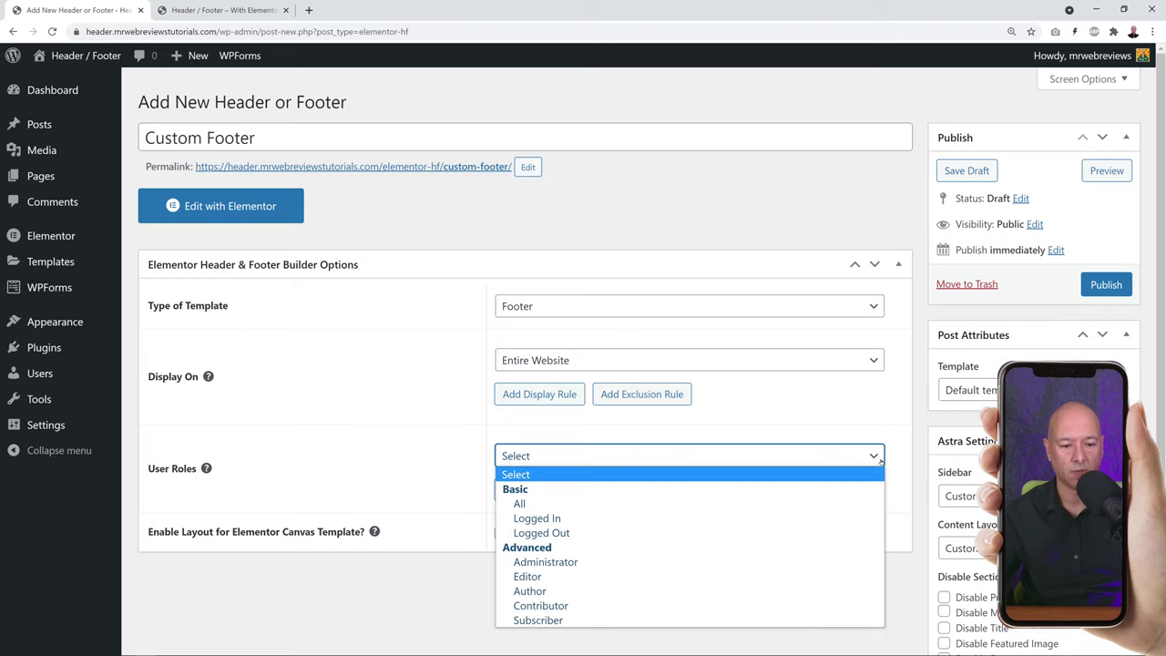
pyautogui.click(551, 502)
pyautogui.click(1105, 284)
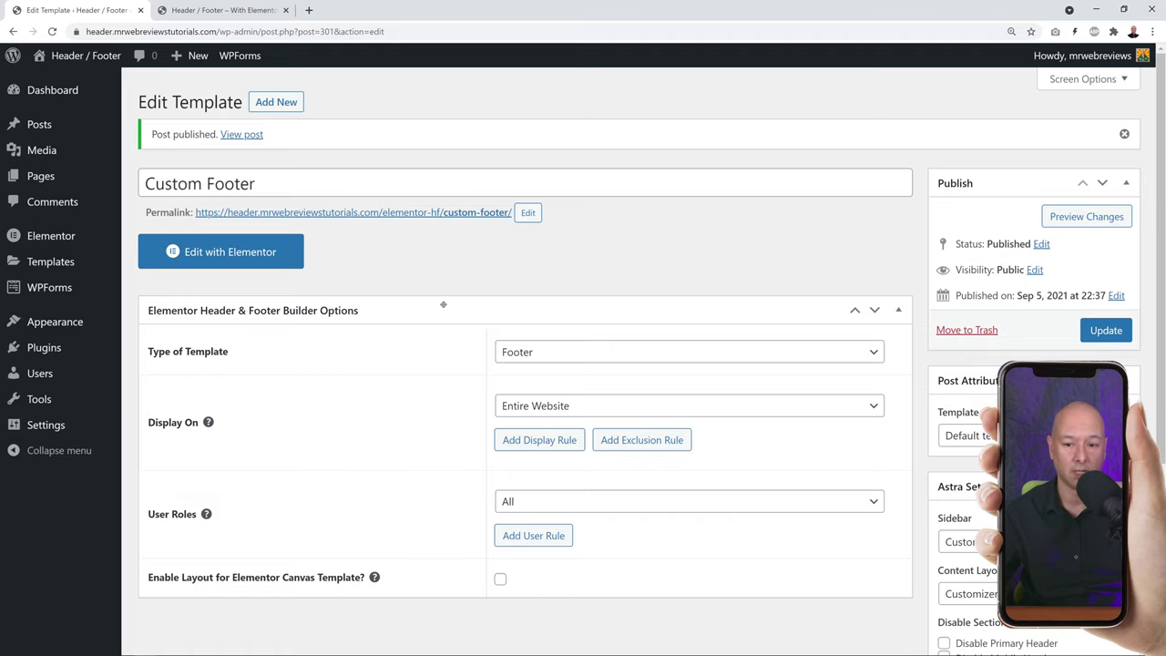
# Open the Custom Footer template in Elementor and add a three-column section with a wide first column and two narrow ones.
pyautogui.click(273, 259)
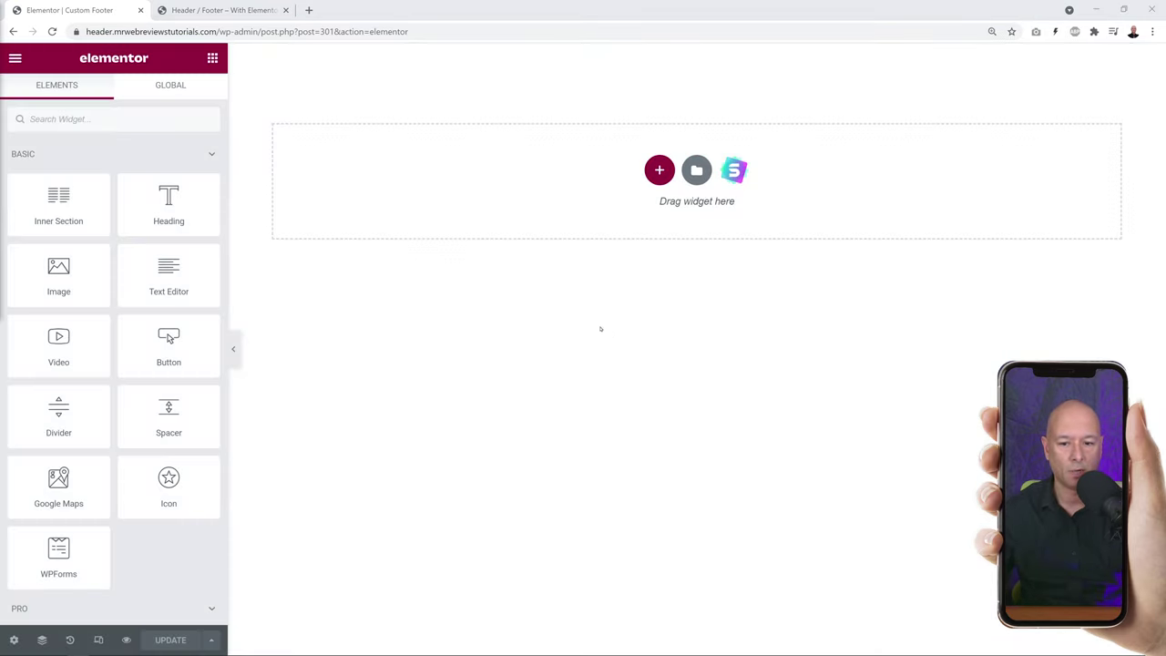
pyautogui.click(660, 172)
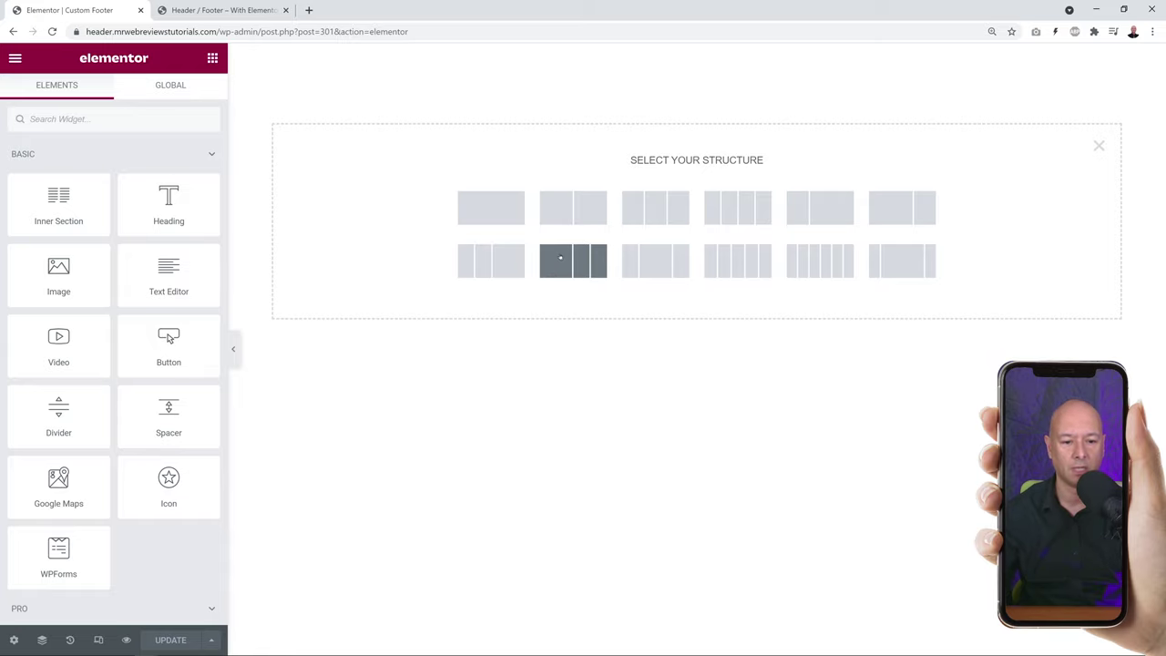
pyautogui.click(561, 264)
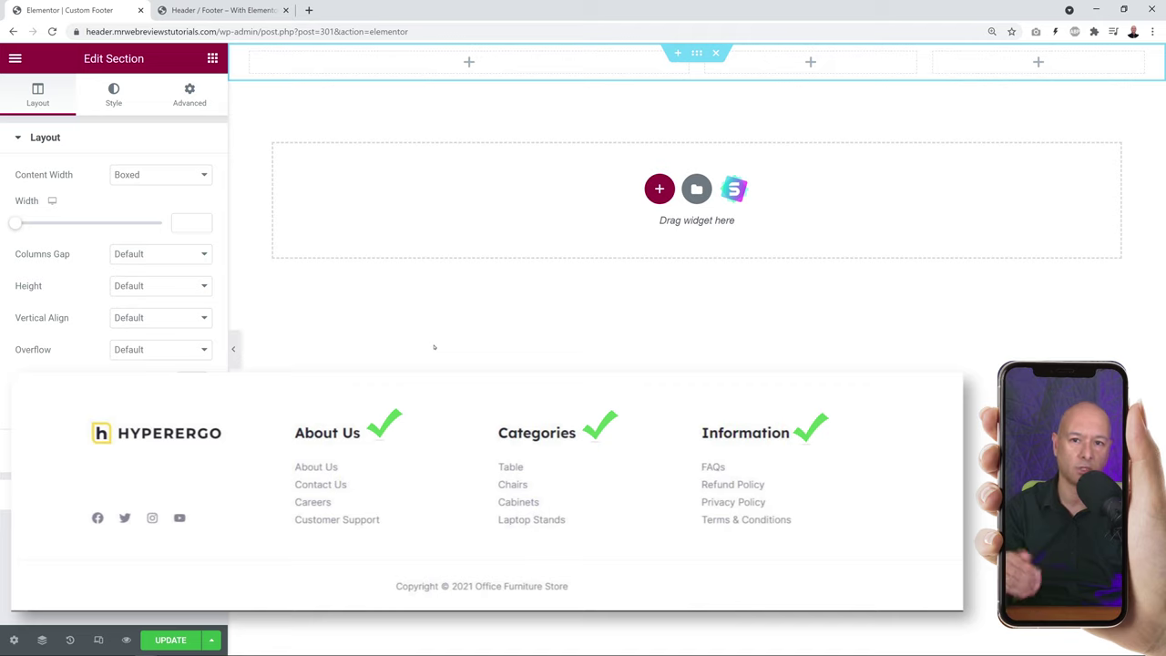
# Check the live page's existing footer, give the new footer section a Classic background in orange, #edb45d, and update the template.
pyautogui.click(212, 15)
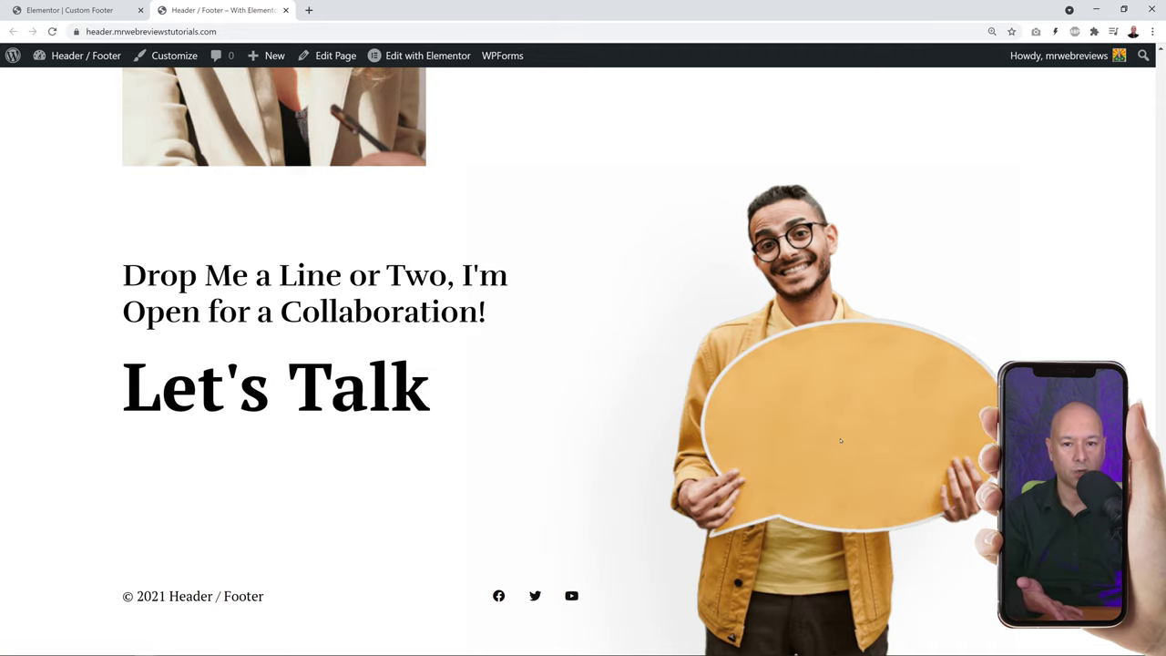
pyautogui.click(98, 12)
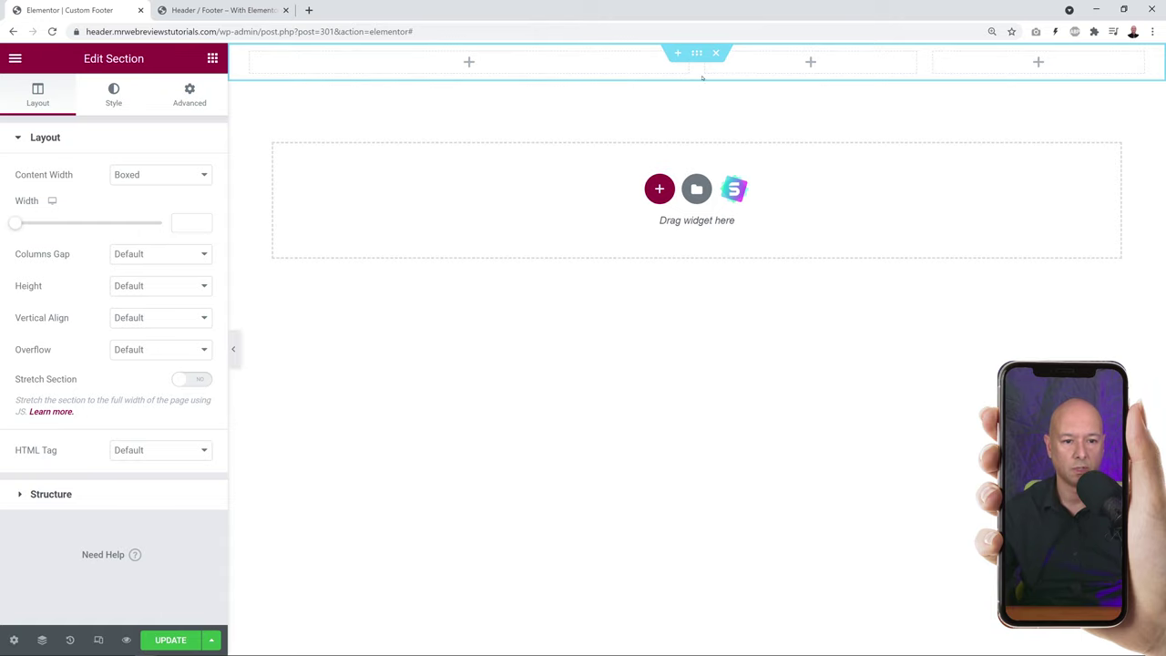
pyautogui.click(118, 104)
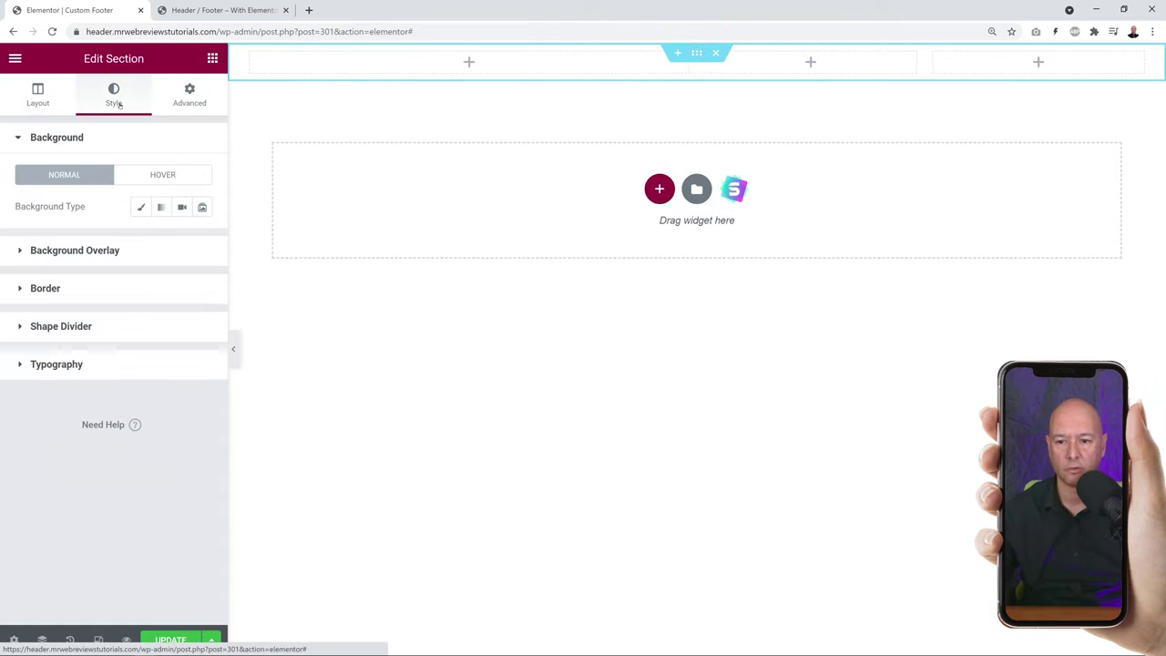
pyautogui.click(139, 209)
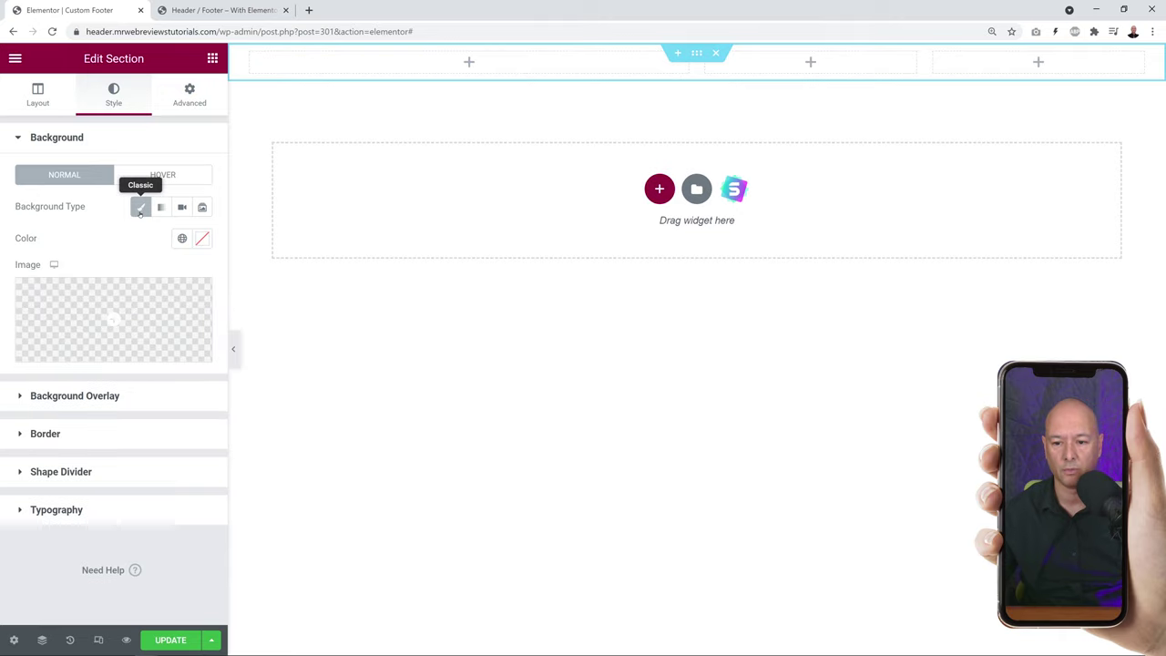
pyautogui.click(202, 240)
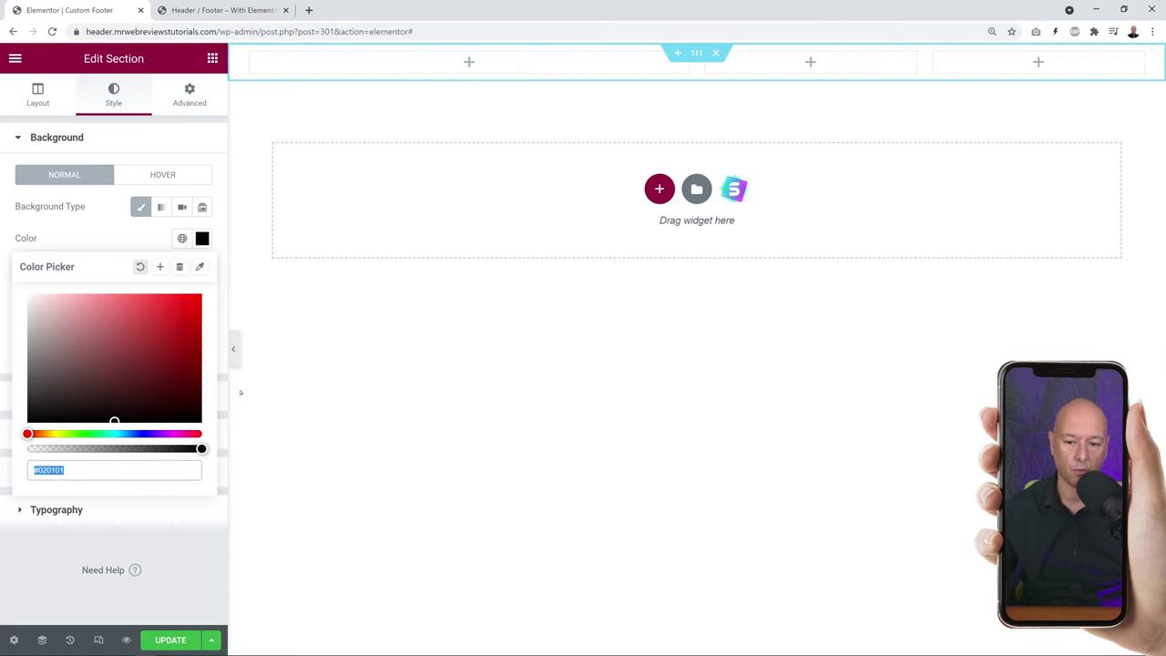
pyautogui.write('#edb45d')
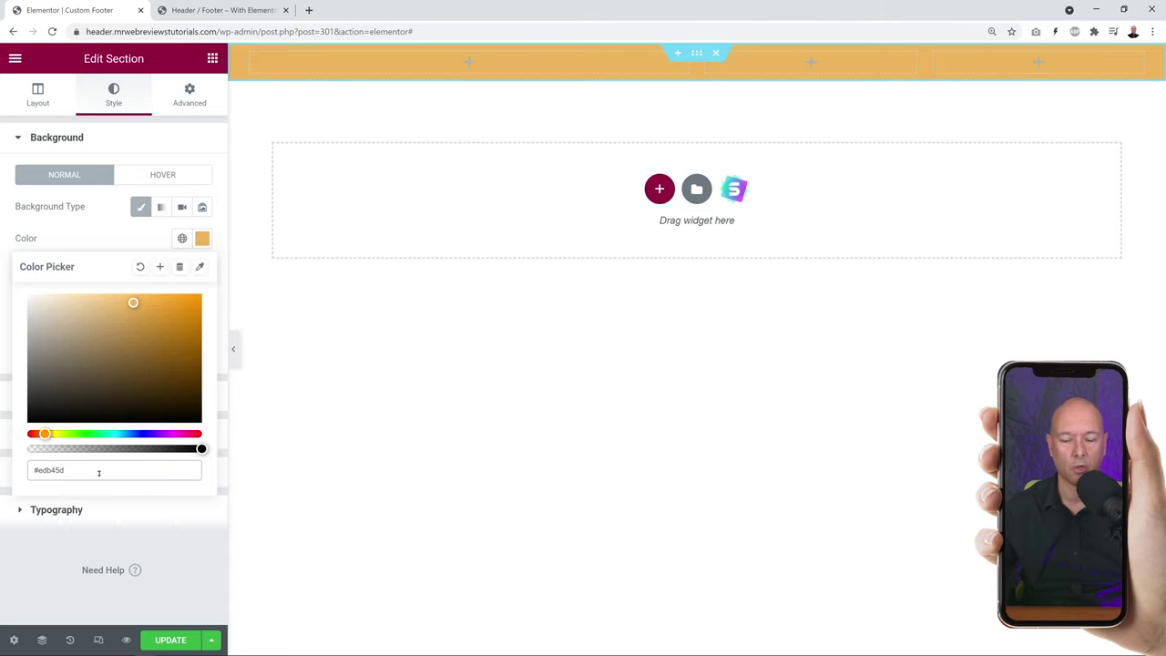
pyautogui.click(396, 307)
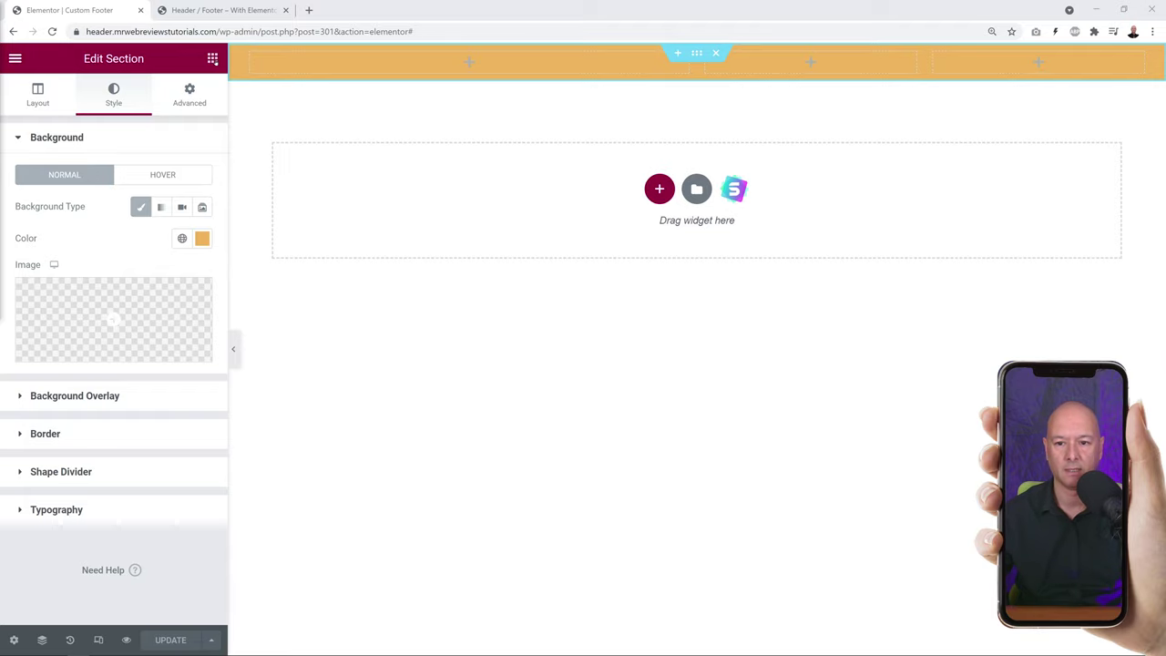
# Add a Heading widget to the wide first footer column, titled "About Us" with the H4 HTML tag.
pyautogui.click(212, 58)
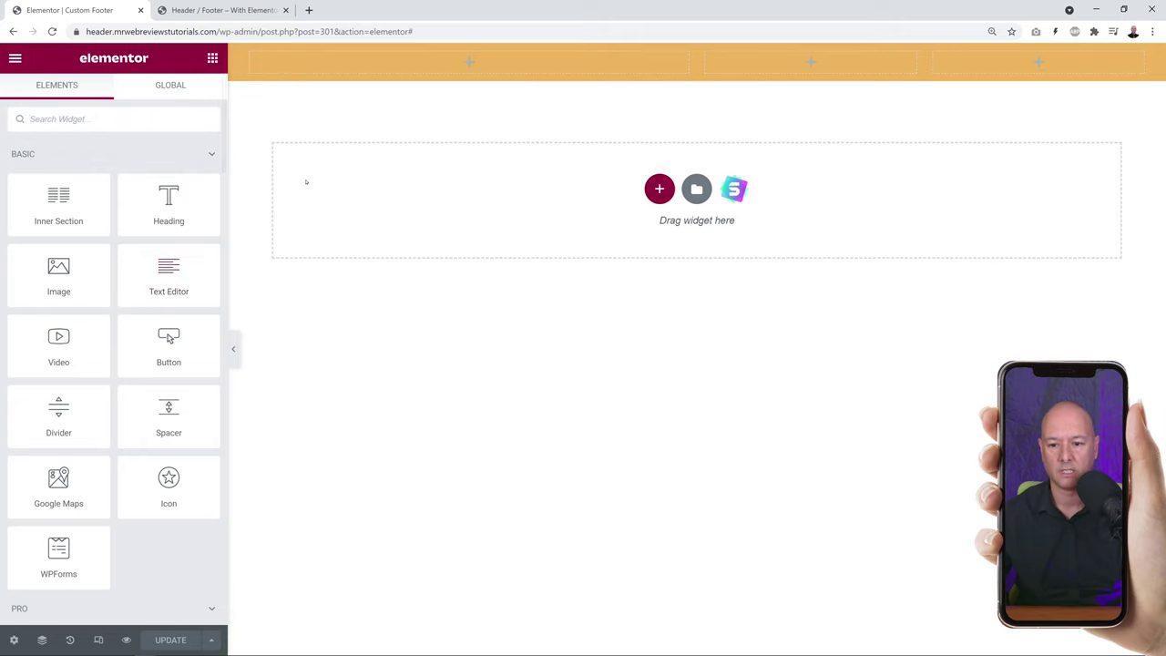
pyautogui.moveTo(190, 210); pyautogui.dragTo(333, 71)
pyautogui.moveTo(114, 210); pyautogui.dragTo(7, 194)
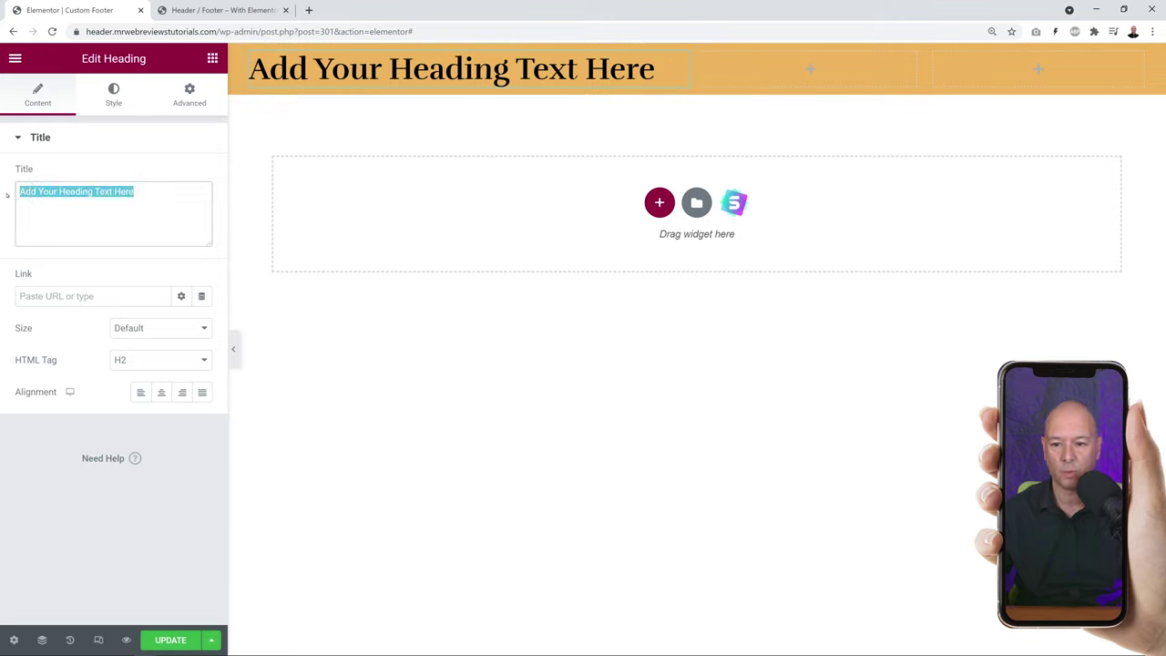
pyautogui.write('About Us')
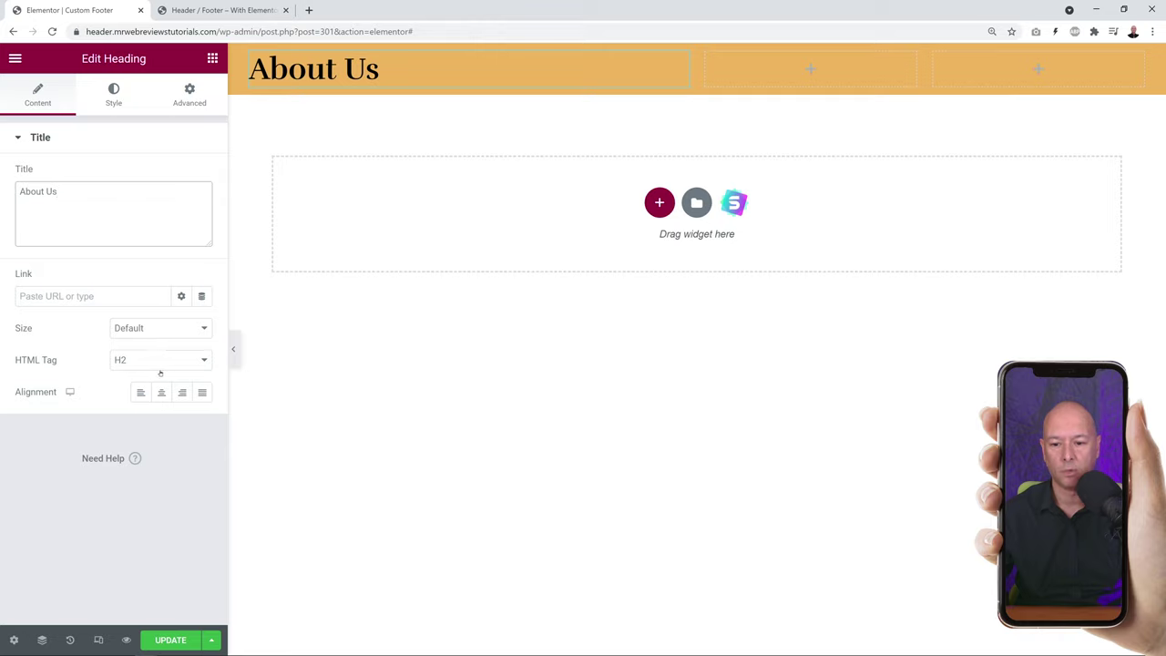
pyautogui.click(201, 363)
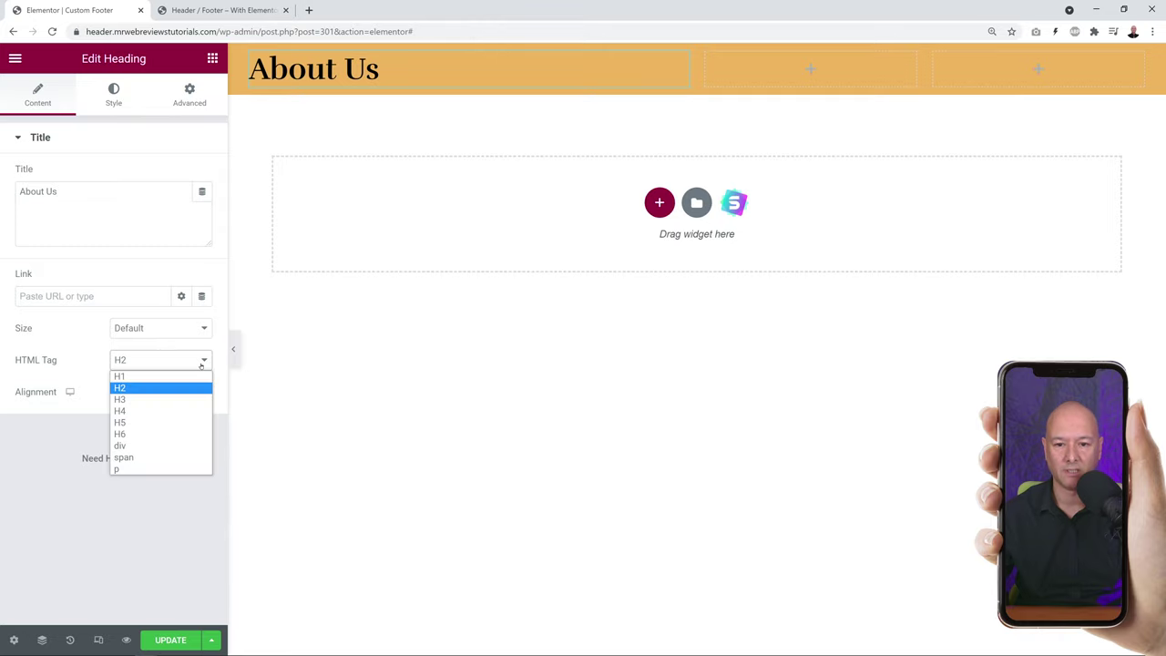
pyautogui.click(134, 411)
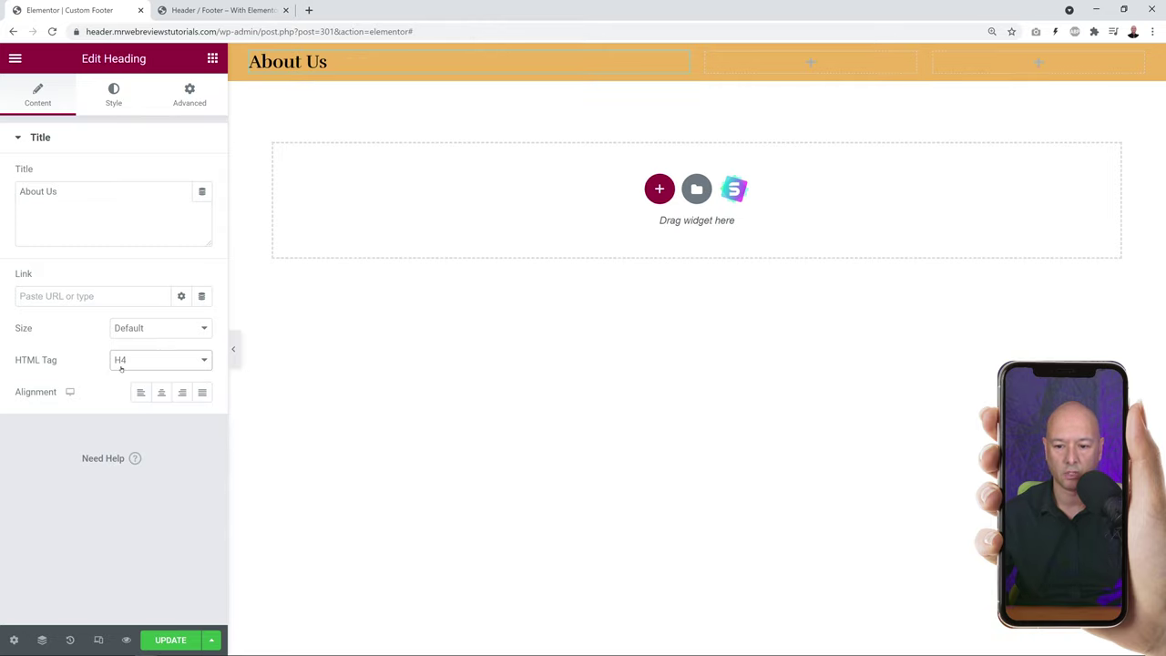
pyautogui.click(413, 294)
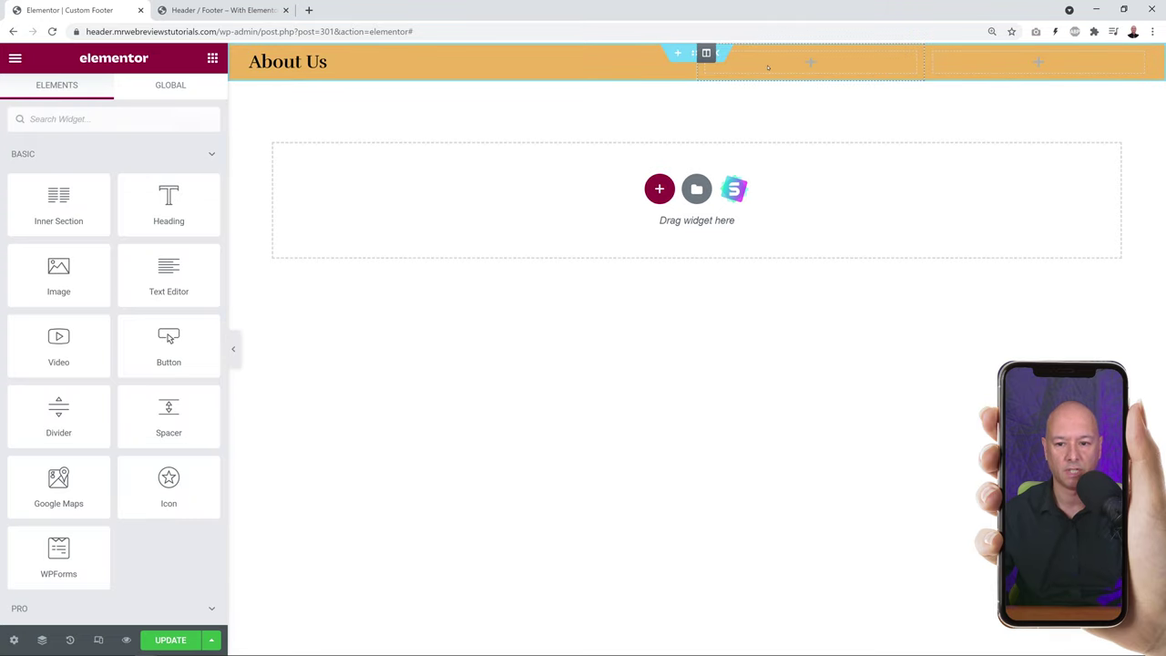
# Add a Heading widget to the second footer column, titled "Quick Links" with the H4 HTML tag.
pyautogui.moveTo(171, 215); pyautogui.dragTo(741, 69)
pyautogui.moveTo(156, 203); pyautogui.dragTo(12, 208)
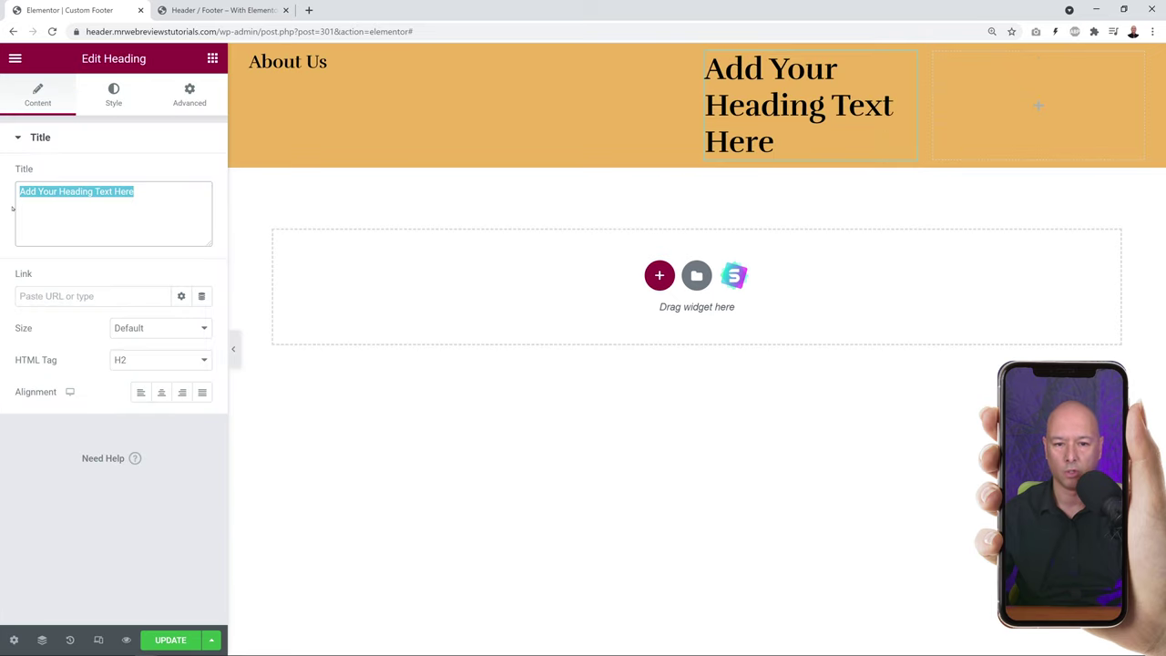
pyautogui.write('Quic')
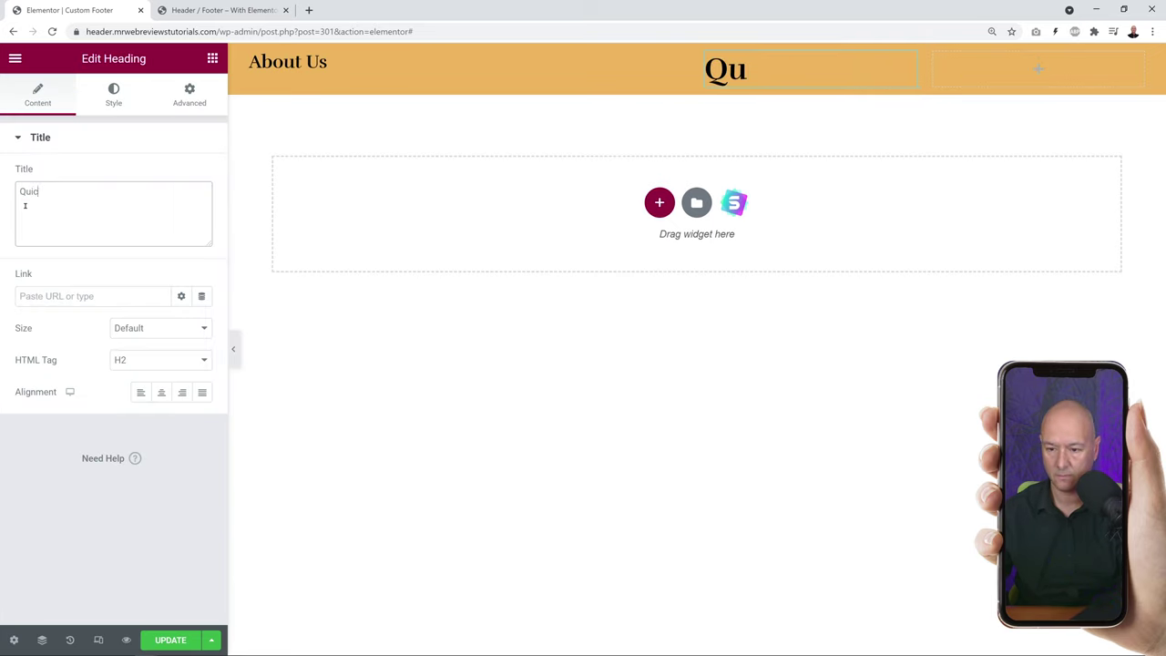
pyautogui.write('k Links')
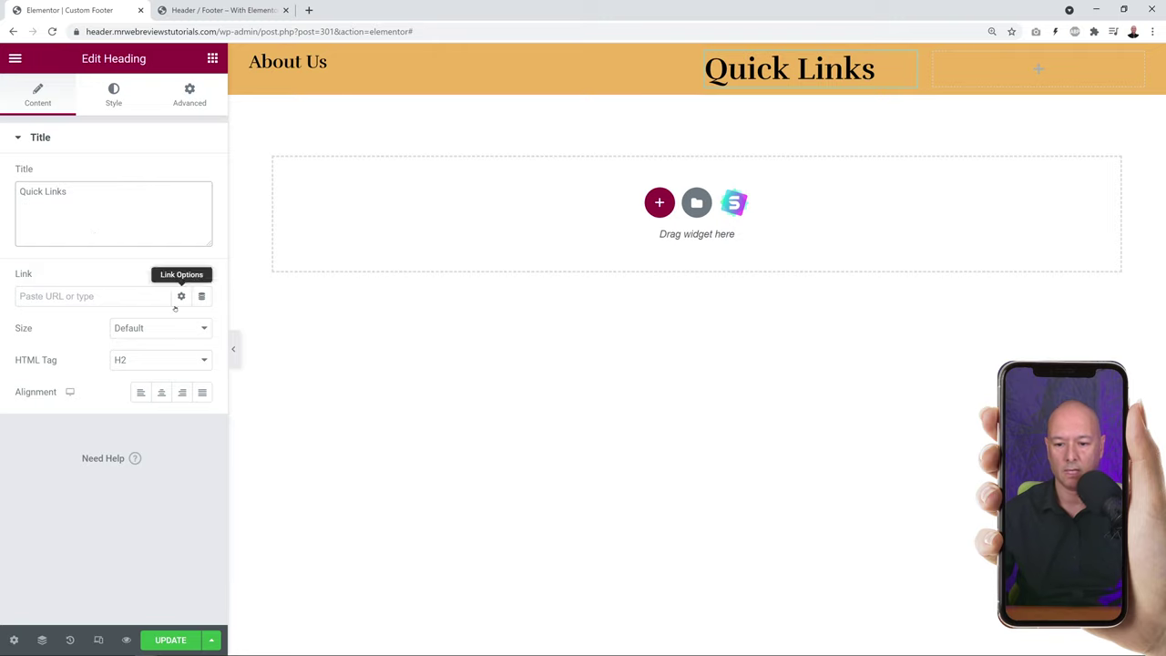
pyautogui.click(199, 361)
pyautogui.click(145, 408)
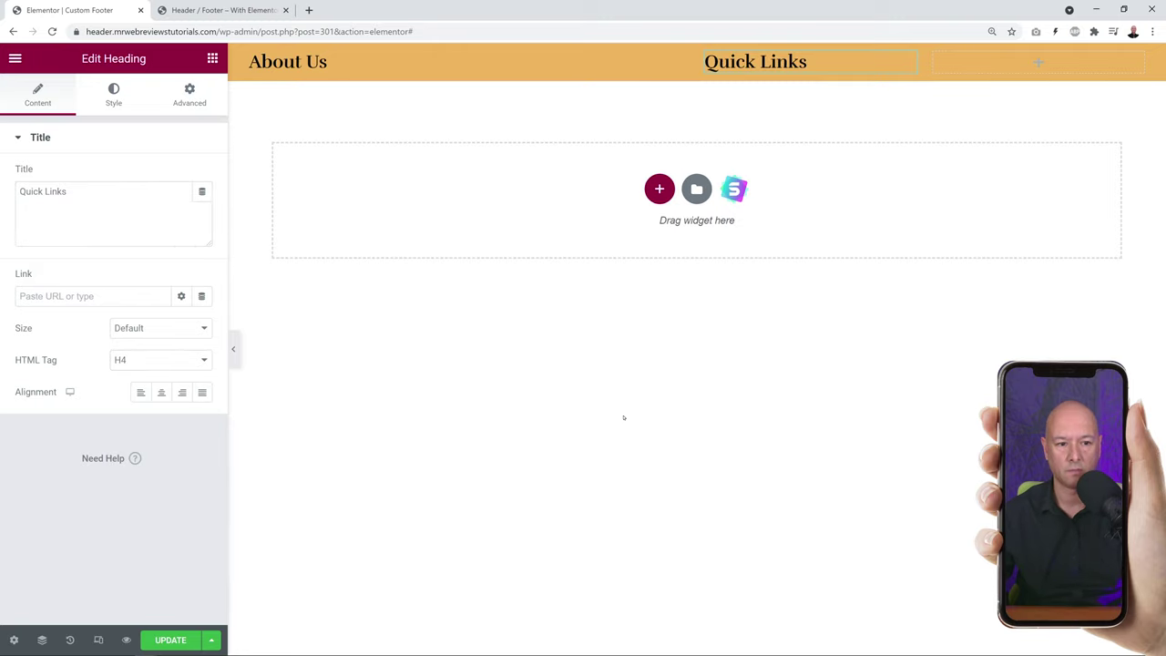
pyautogui.click(625, 416)
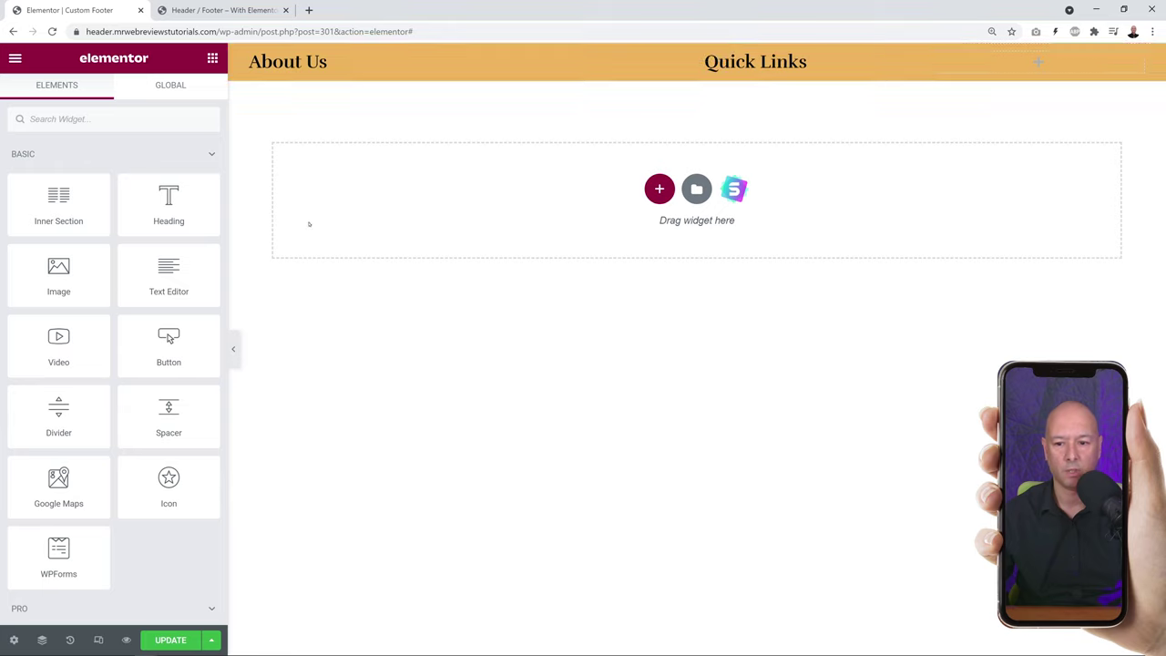
# Add an H4 Heading widget titled "Contact" to the third footer column and save the template.
pyautogui.moveTo(173, 209); pyautogui.dragTo(1009, 70)
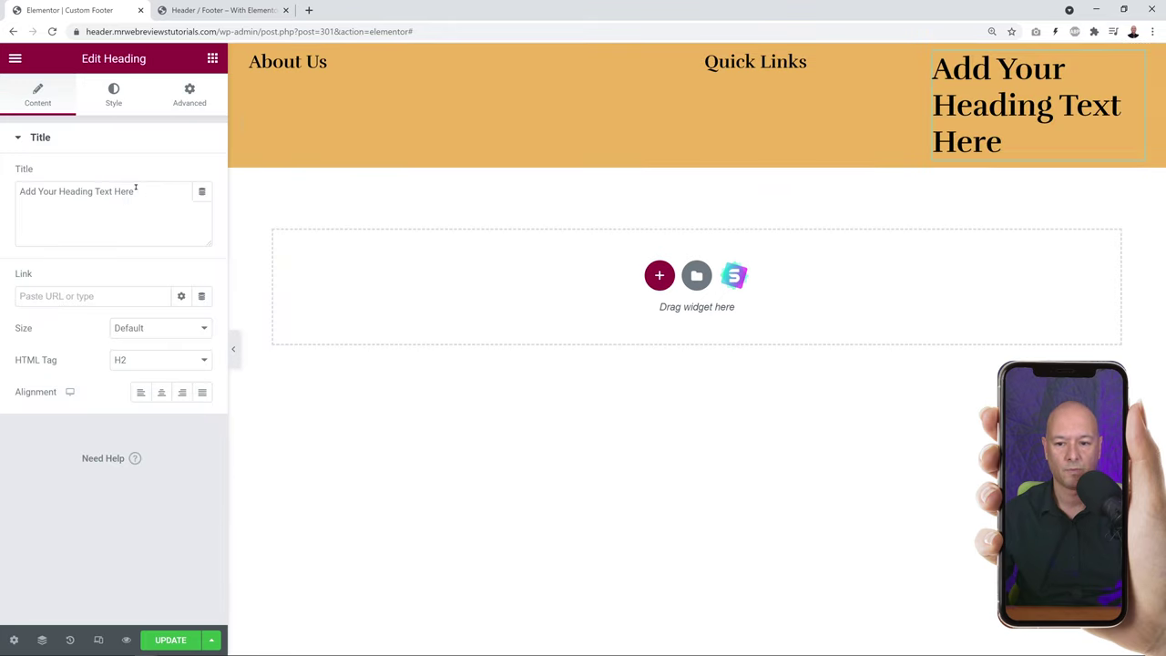
pyautogui.tripleClick(157, 195)
pyautogui.write('Contact')
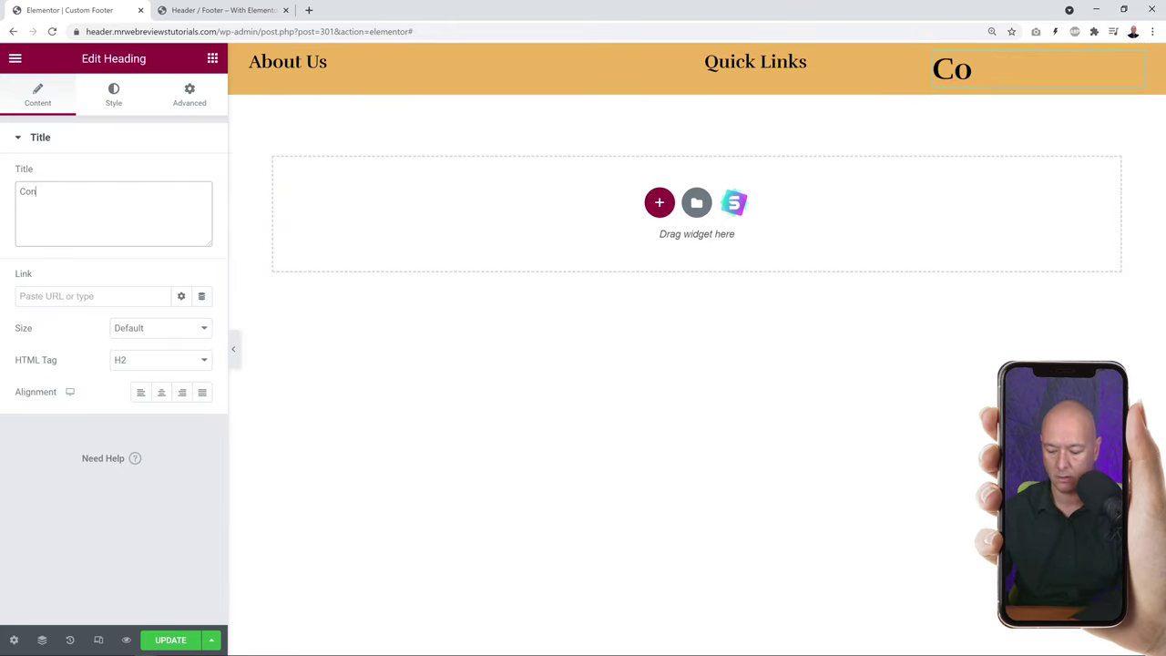
pyautogui.click(145, 360)
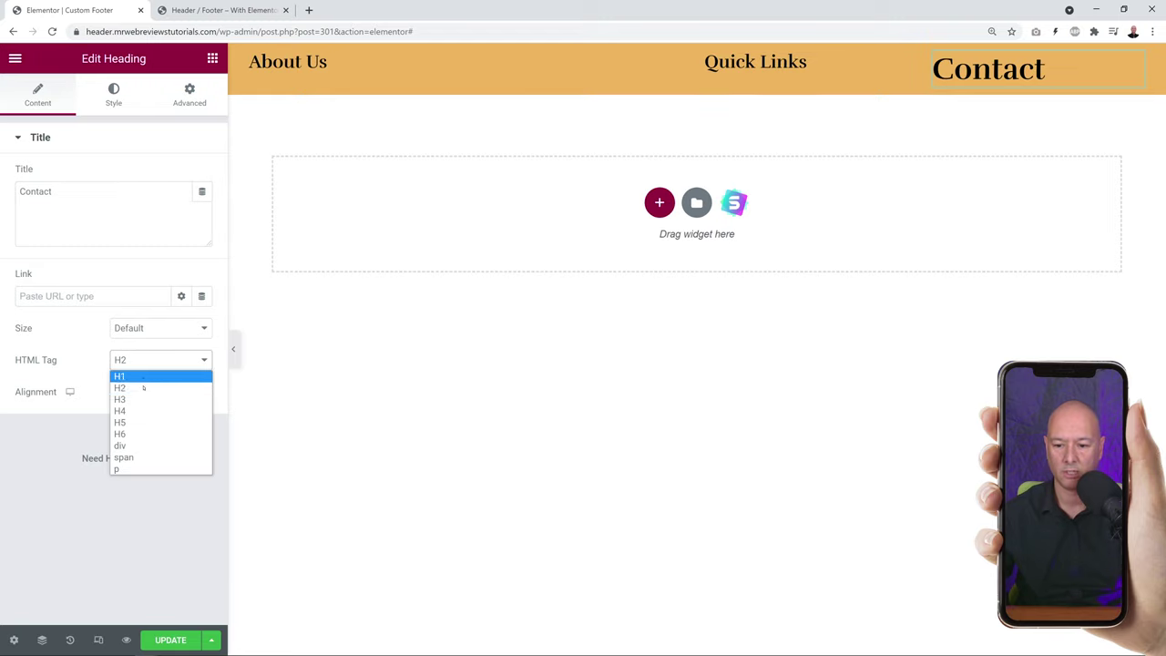
pyautogui.click(128, 406)
pyautogui.click(443, 420)
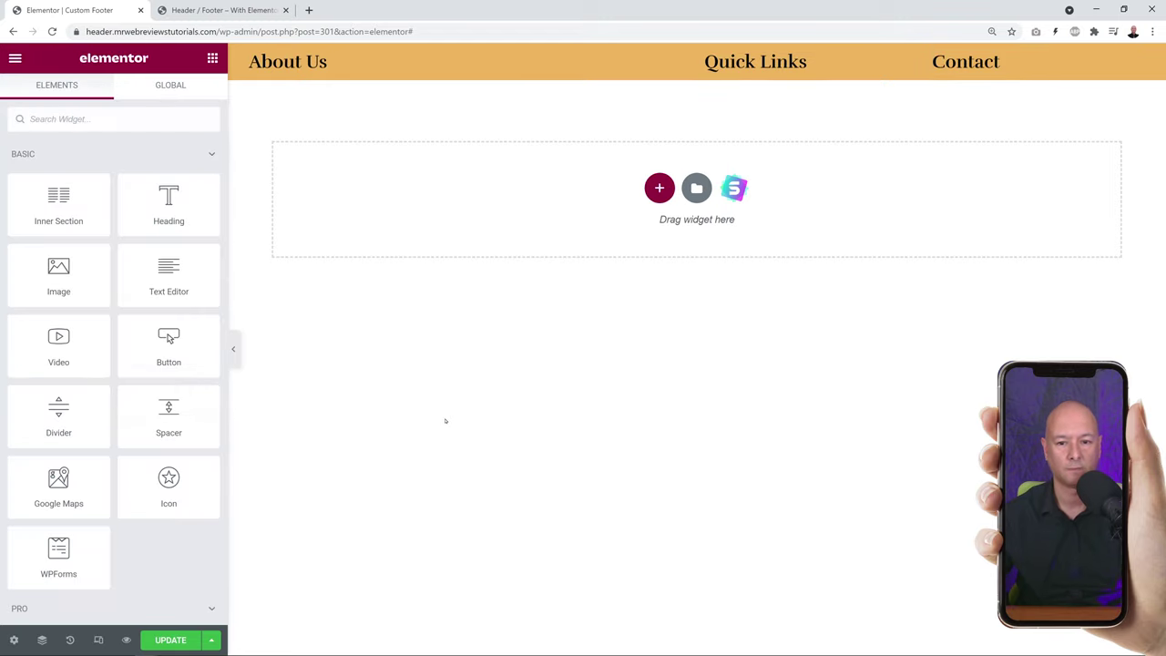
pyautogui.hotkey('ctrl', 's')
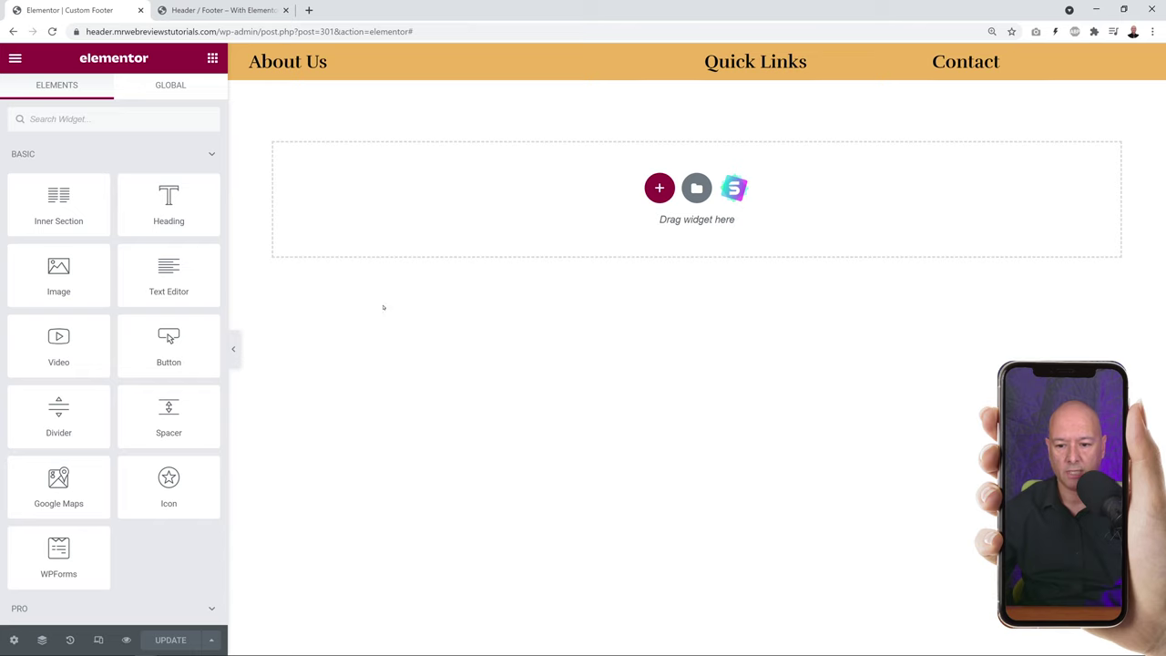
# Add a Text Editor widget below About Us with the paragraph beginning "I've been hard at work creating since graduating art school over a decade ago.".
pyautogui.moveTo(203, 280); pyautogui.dragTo(328, 73)
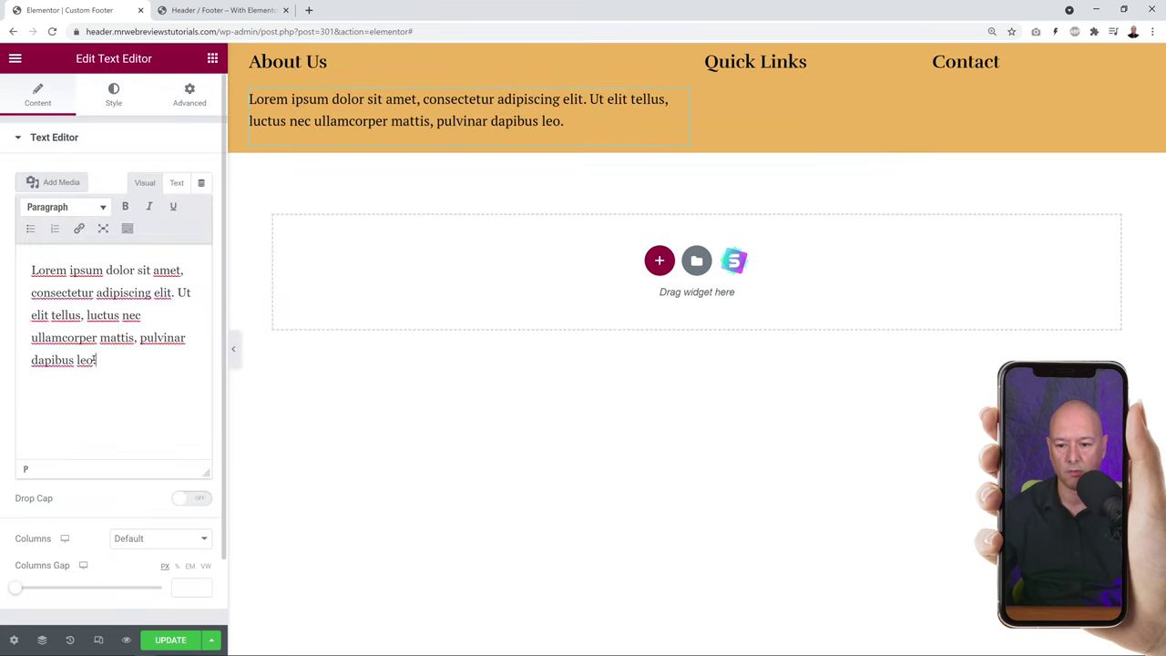
pyautogui.moveTo(95, 359); pyautogui.dragTo(30, 271)
pyautogui.write("I've been hard at work creating since graduating art school over a decade ago. I also combine years of administrative and writing experience to create thoughtful, tailored and professional products that will help your brand flourish, and make things easier for you!")
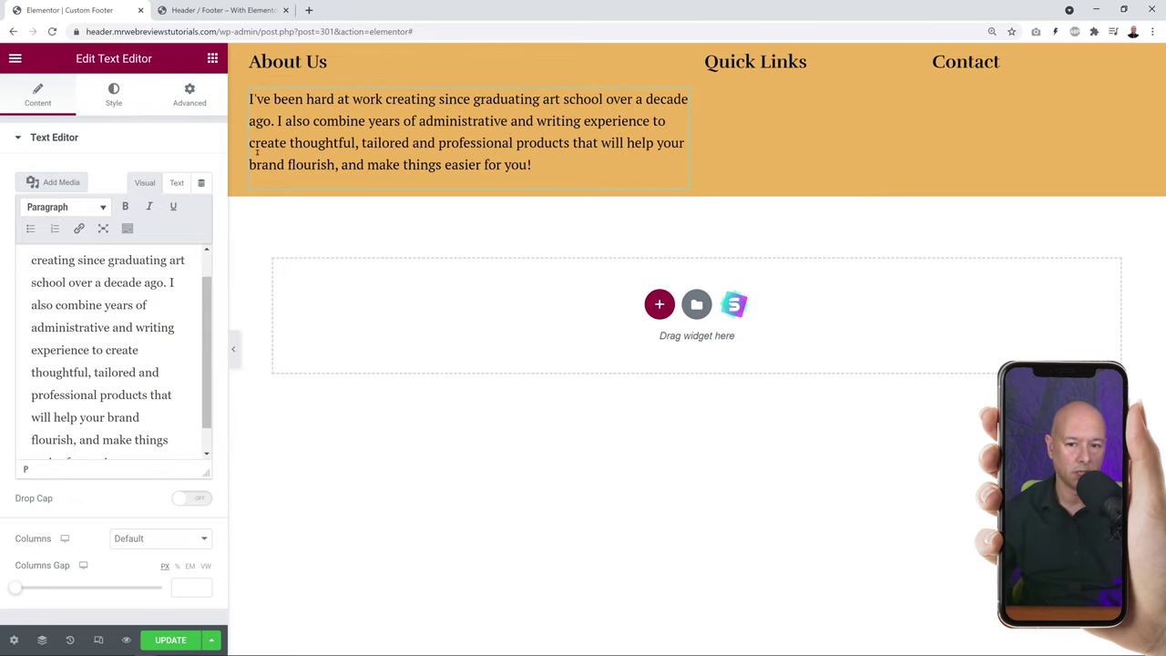
# Add a Social Icons widget below the About Us paragraph, aligned left with the Circle shape.
pyautogui.click(212, 58)
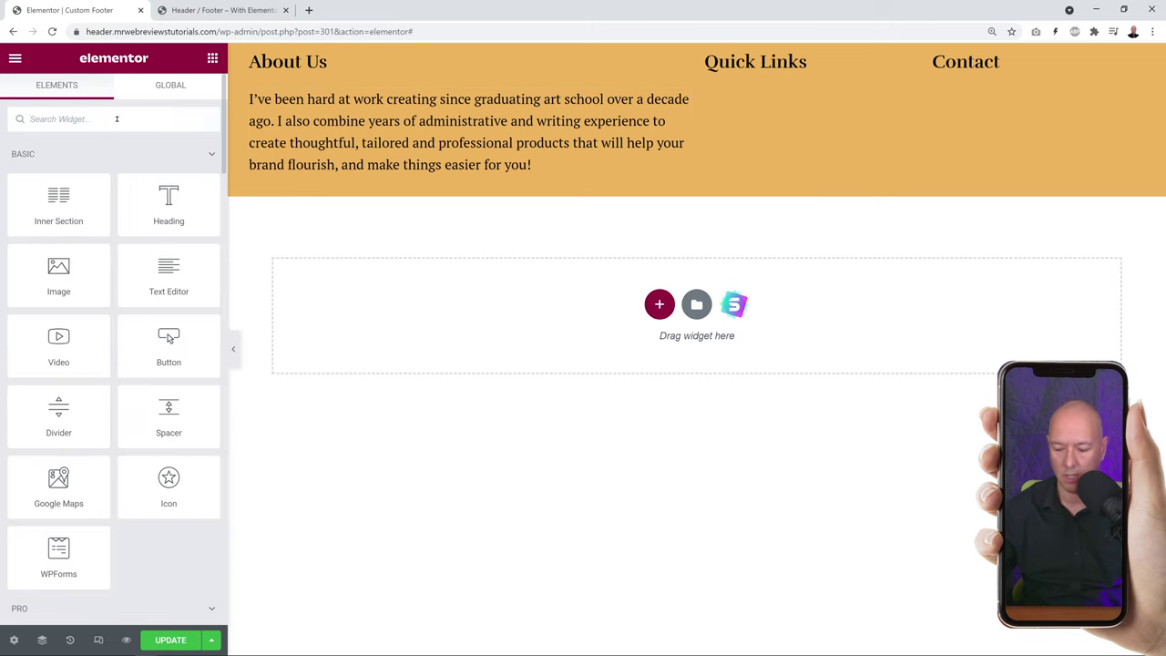
pyautogui.write('icon')
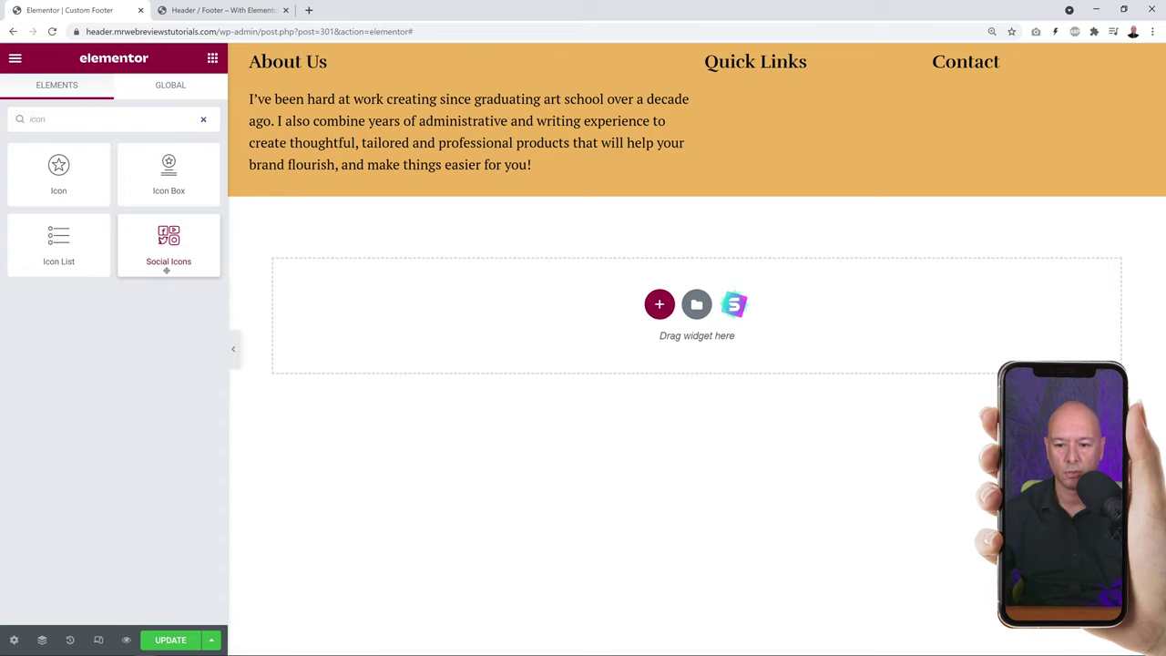
pyautogui.moveTo(173, 249); pyautogui.dragTo(333, 190)
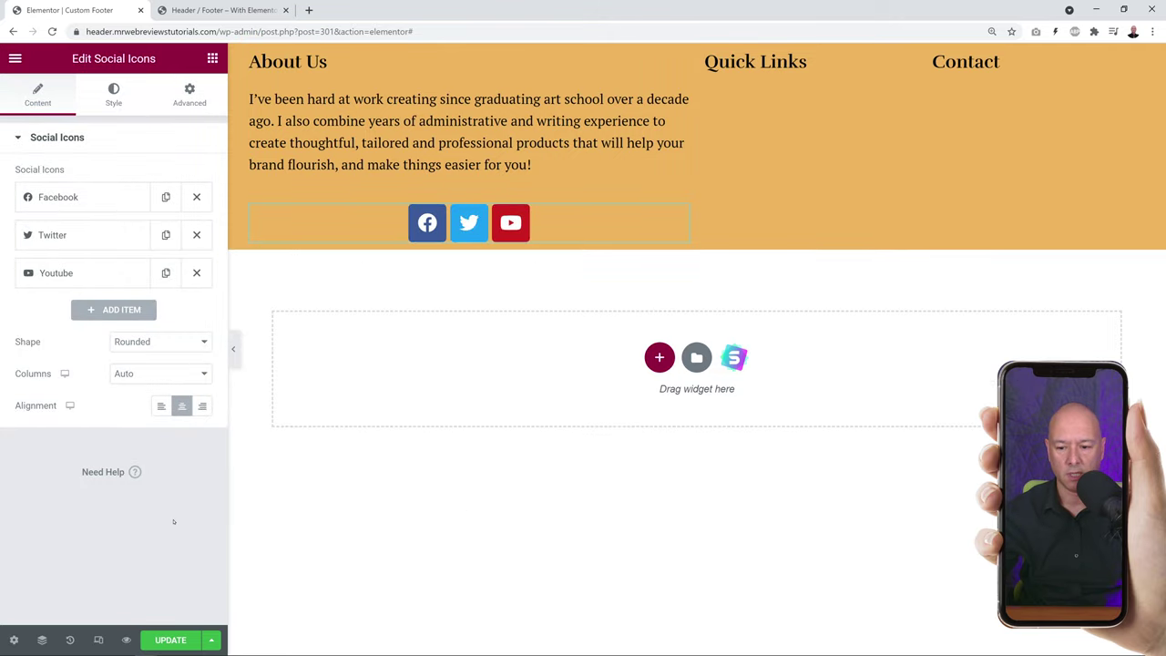
pyautogui.click(161, 405)
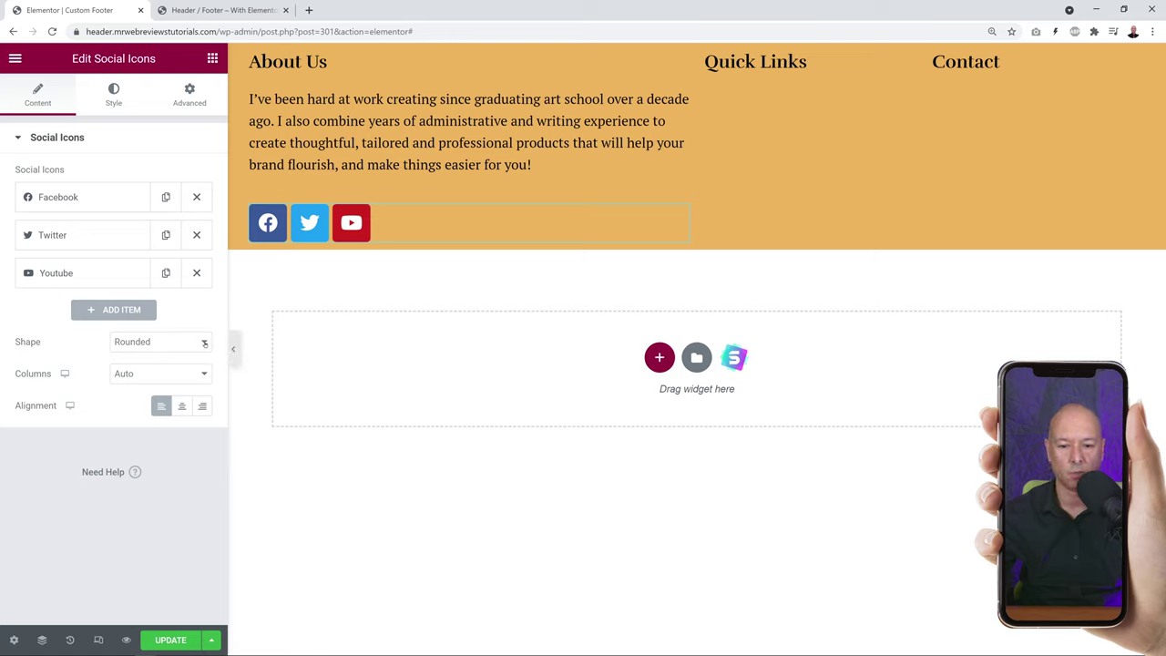
pyautogui.click(204, 344)
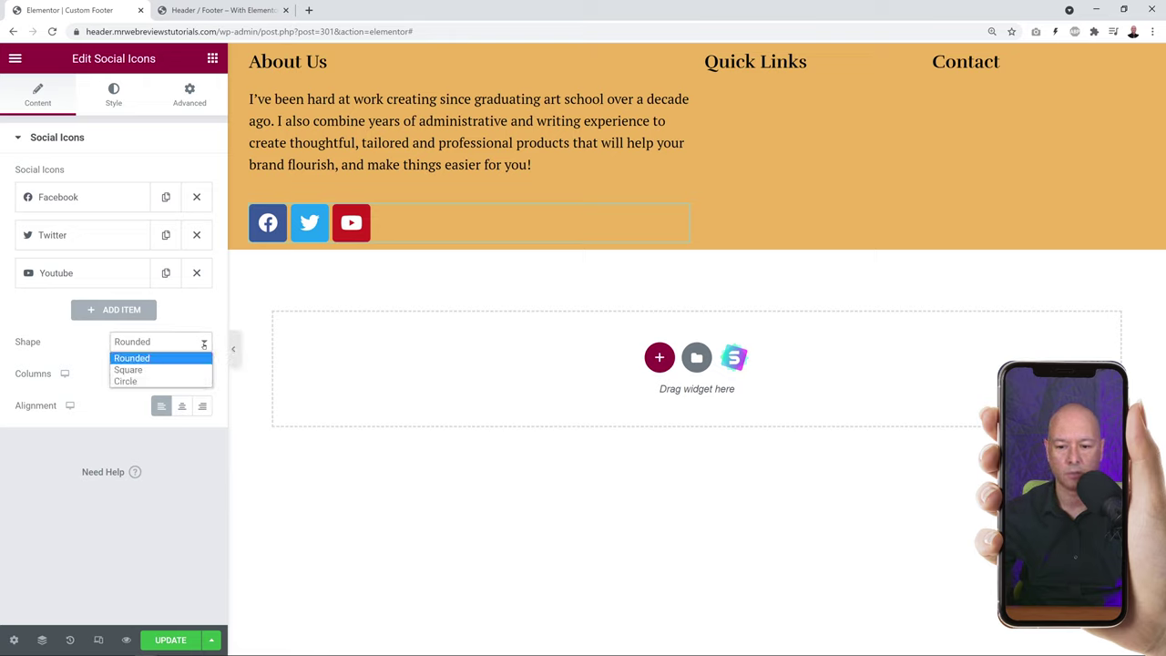
pyautogui.click(185, 372)
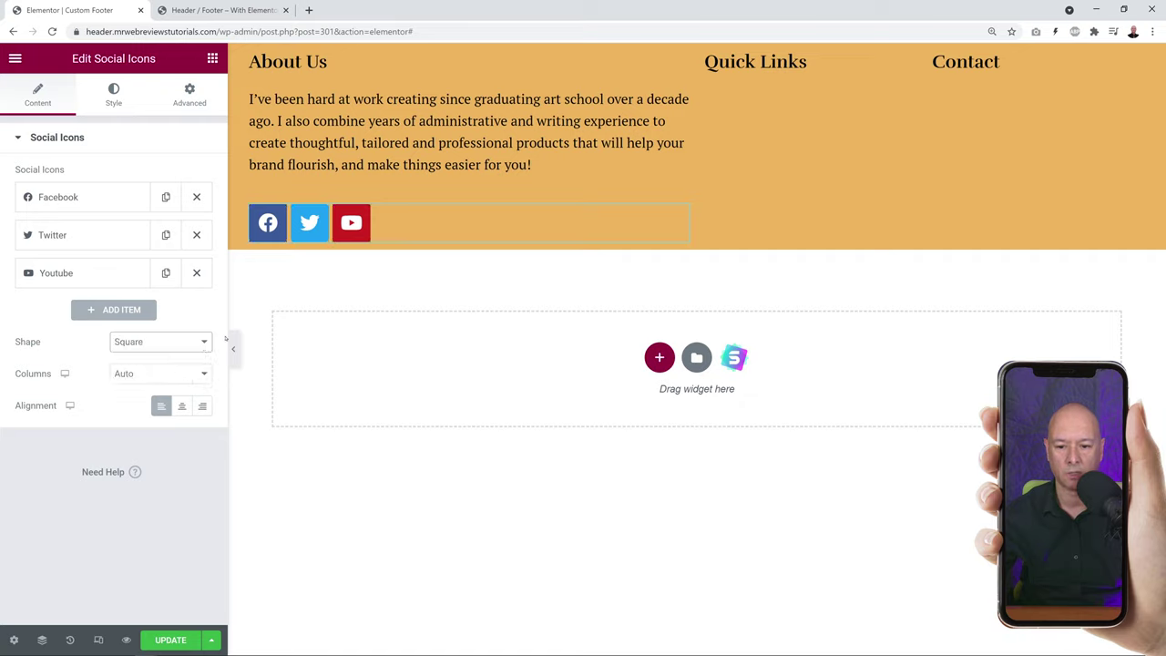
pyautogui.click(206, 341)
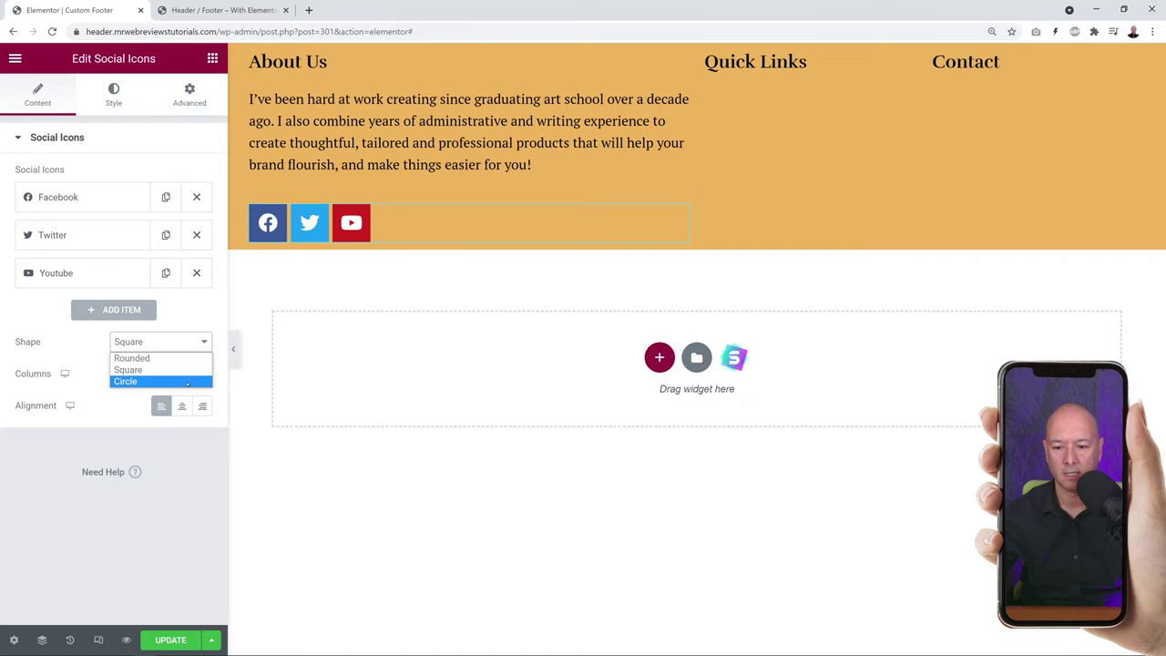
pyautogui.click(180, 383)
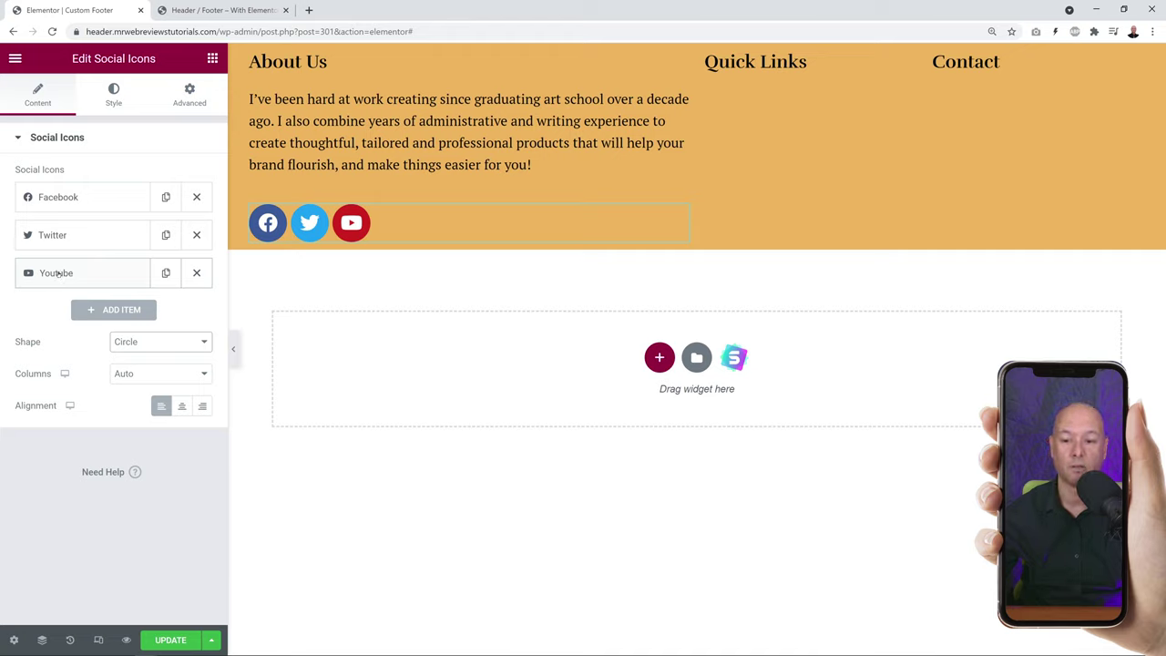
# Try adding and removing an extra social icon, and look through the Facebook item's icon library and link setting.
pyautogui.click(126, 315)
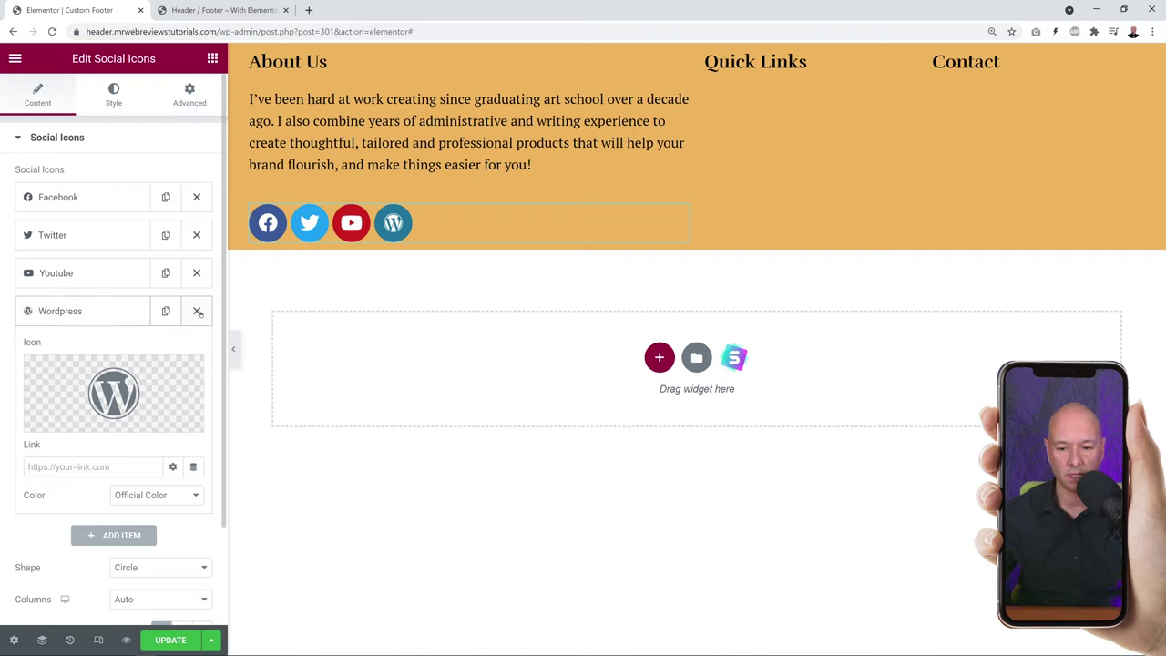
pyautogui.click(197, 311)
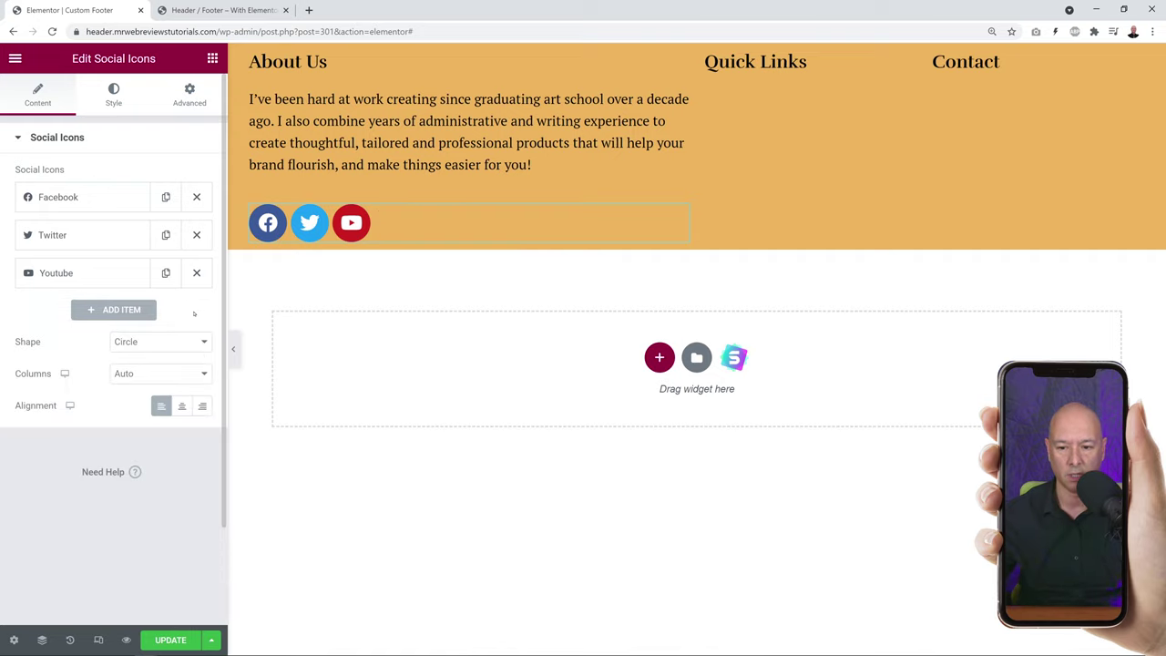
pyautogui.click(64, 197)
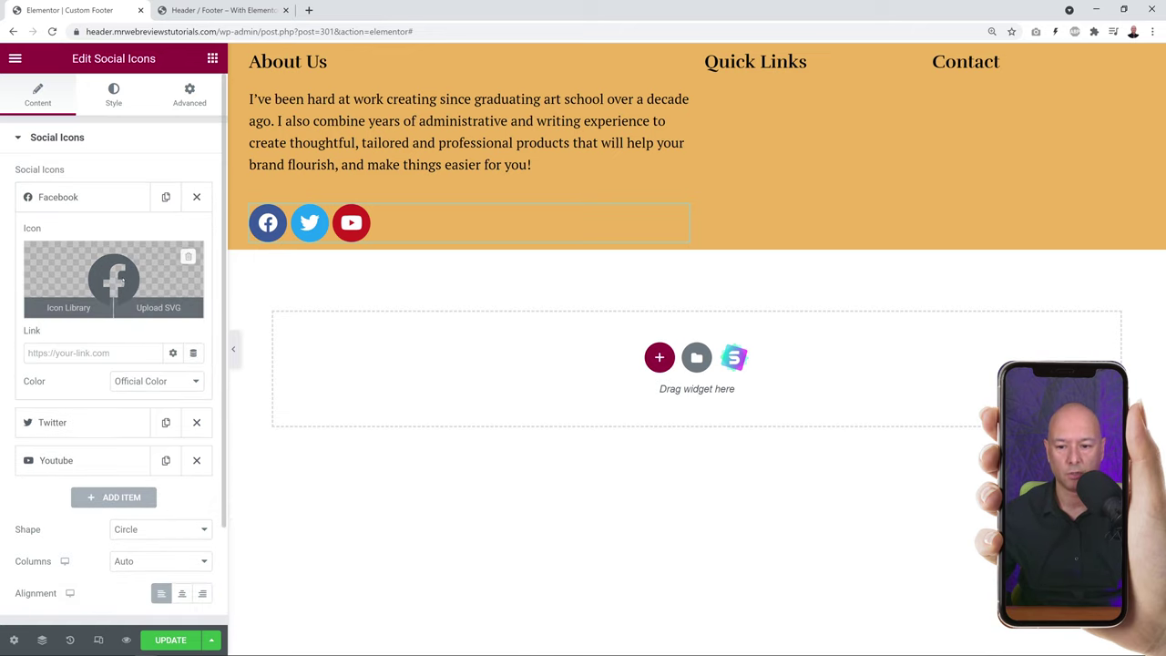
pyautogui.click(68, 301)
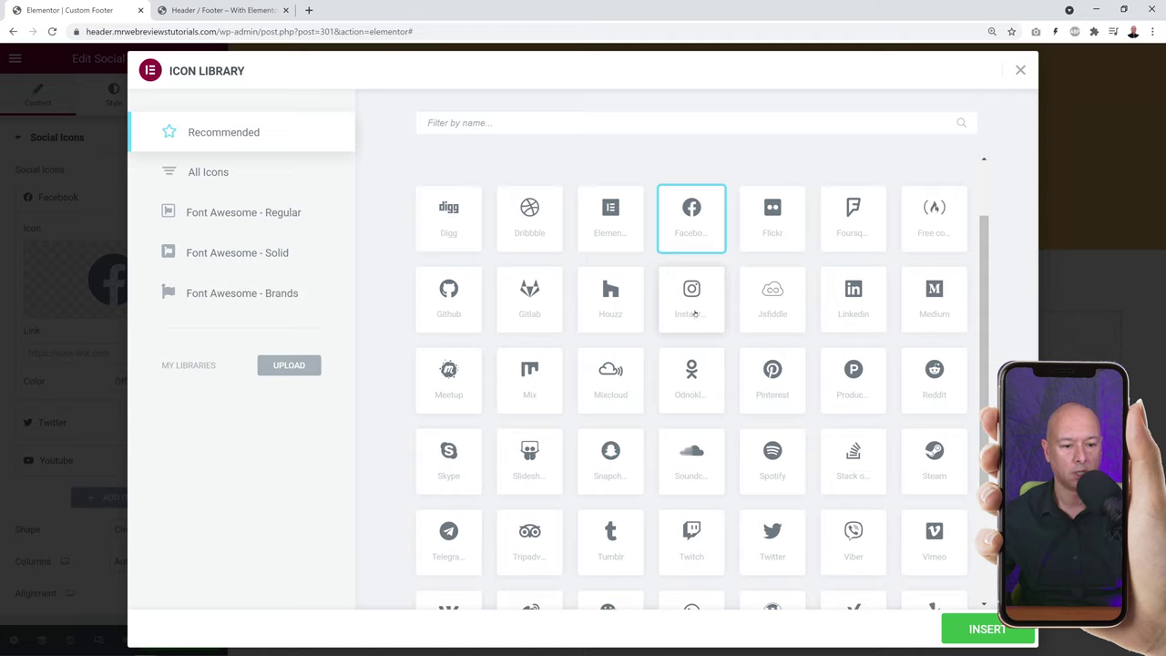
pyautogui.scroll(-1, 768, 334)
pyautogui.scroll(-1, 768, 337)
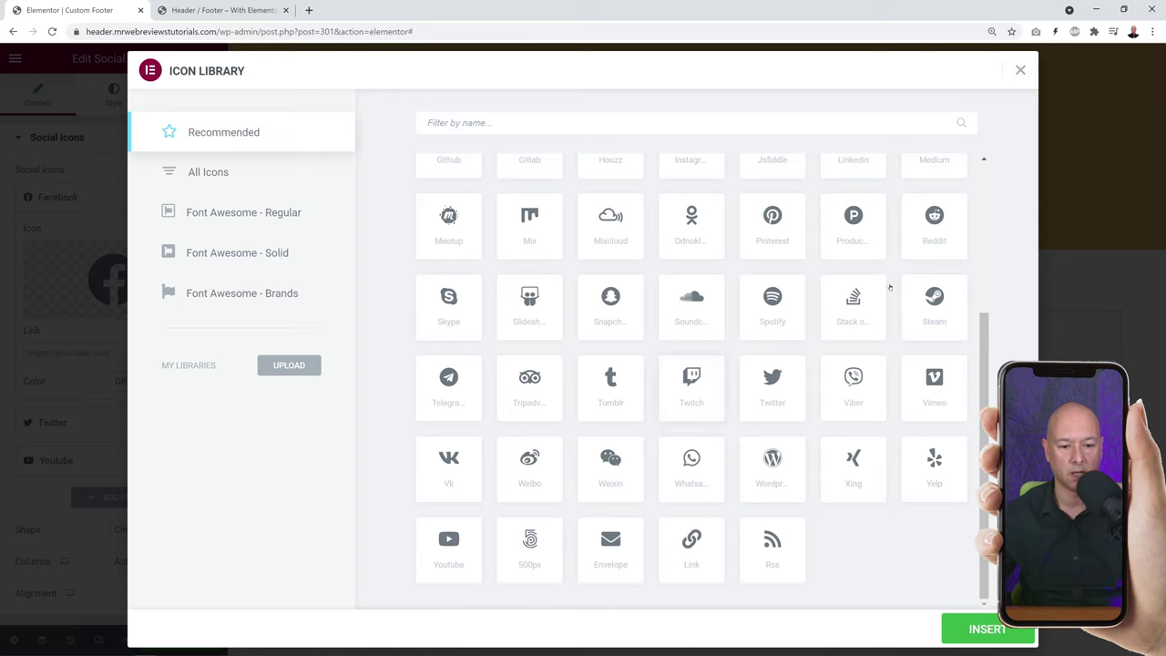
pyautogui.click(1020, 70)
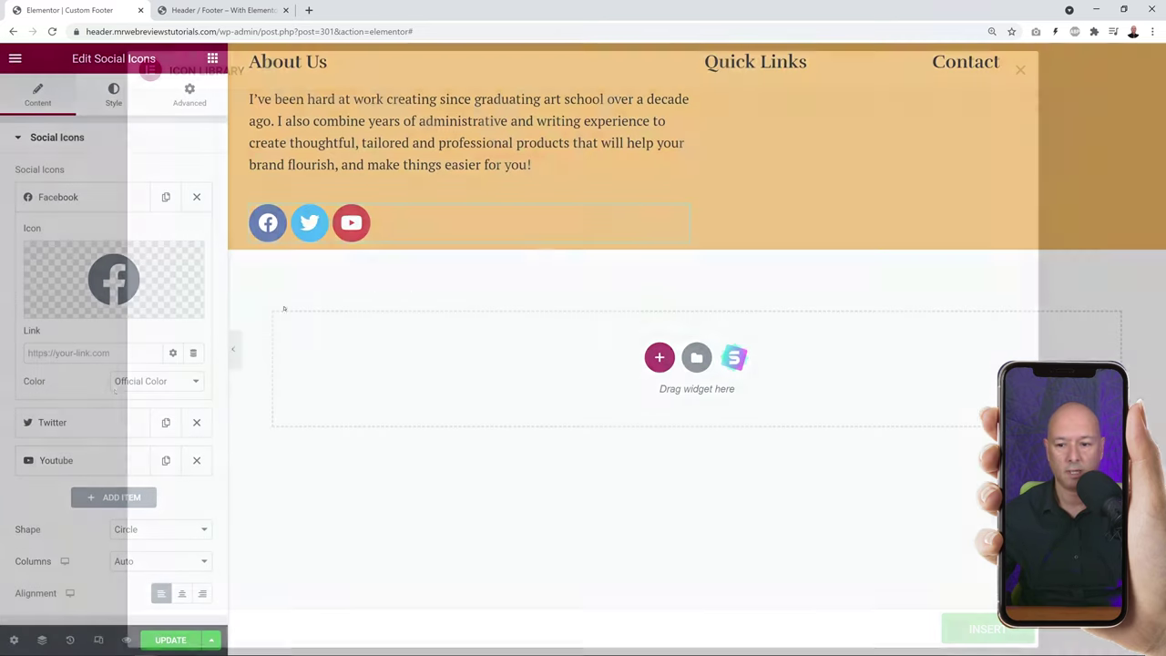
pyautogui.click(64, 361)
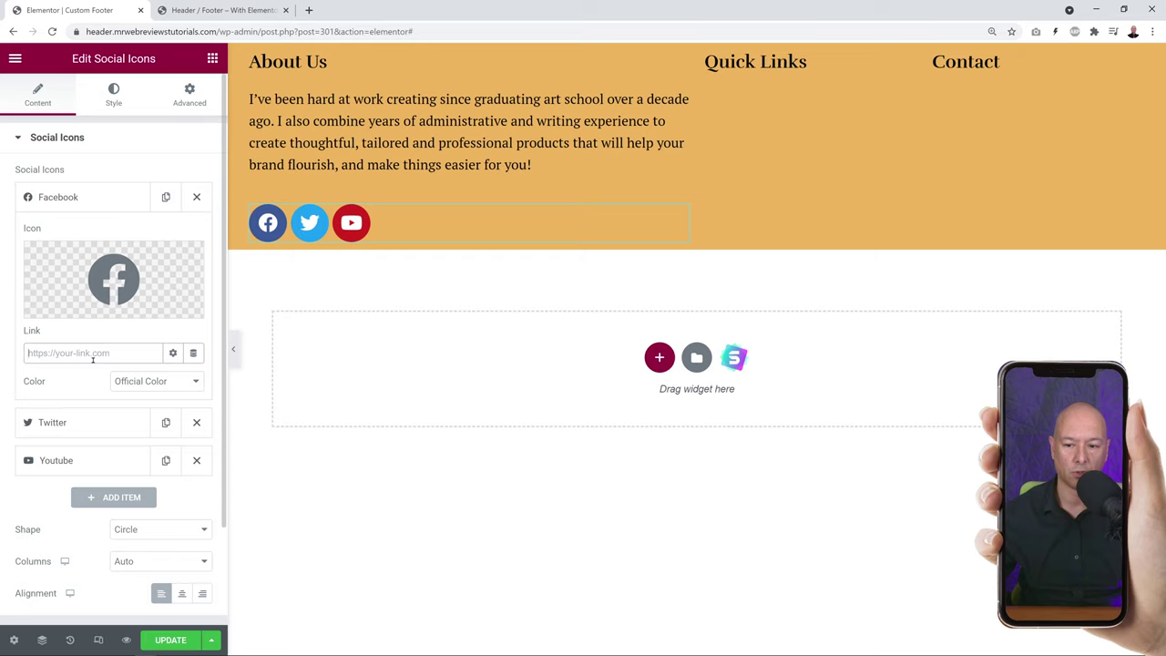
pyautogui.click(81, 198)
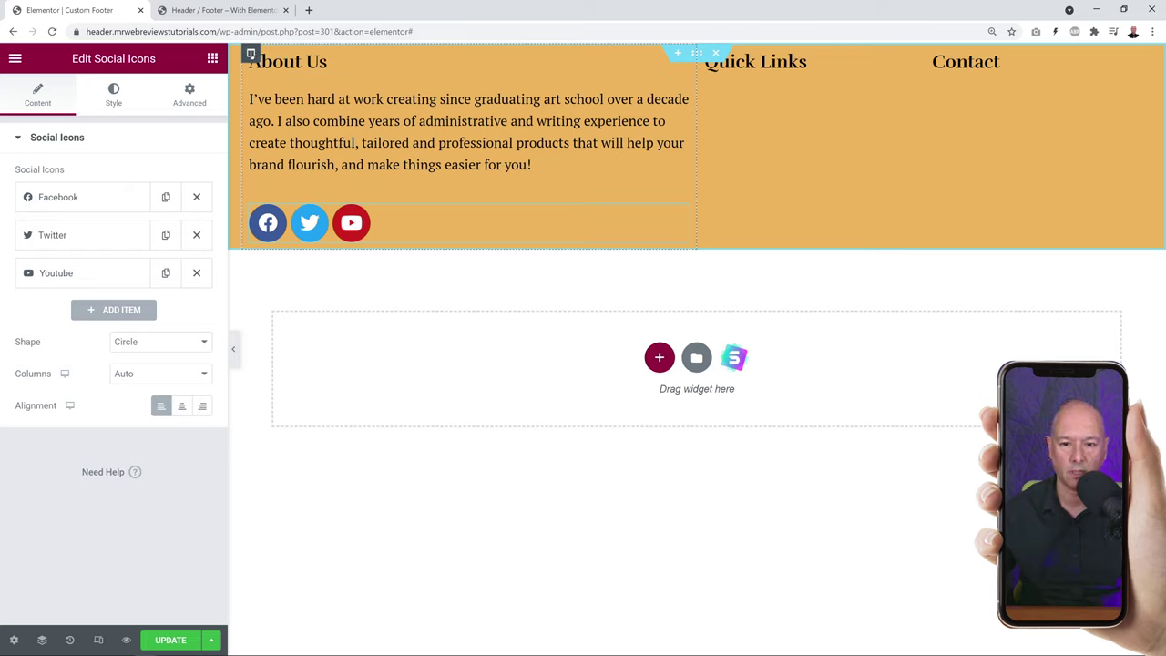
# Set the About Us column's padding to 40 px on all sides and save the template.
pyautogui.click(251, 53)
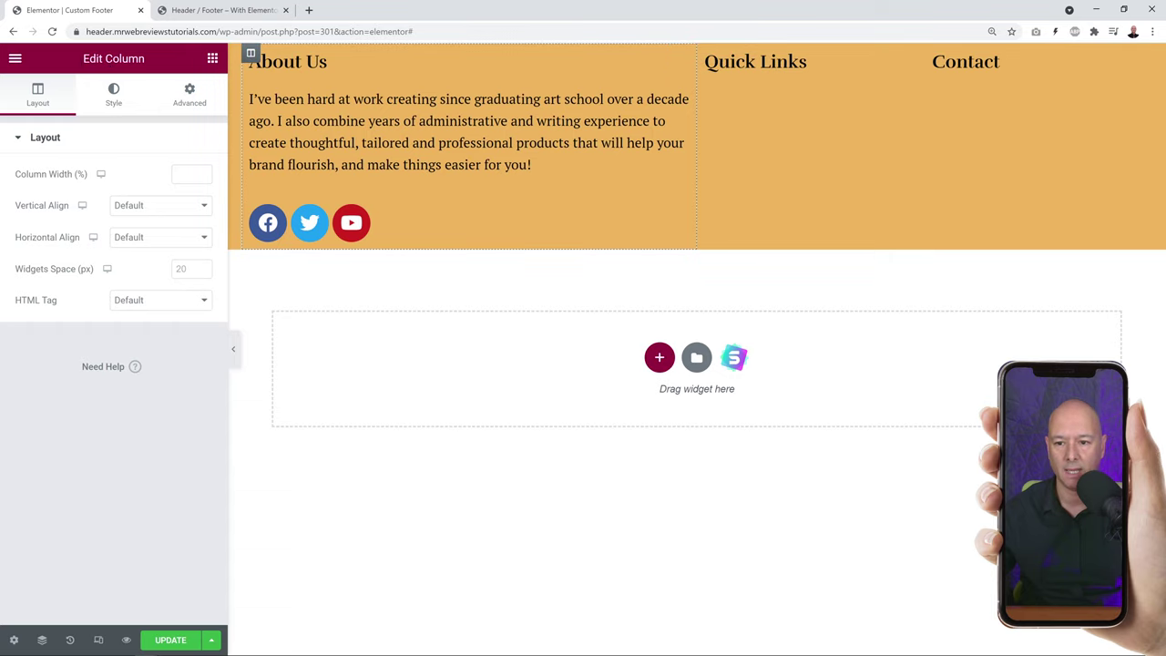
pyautogui.click(190, 98)
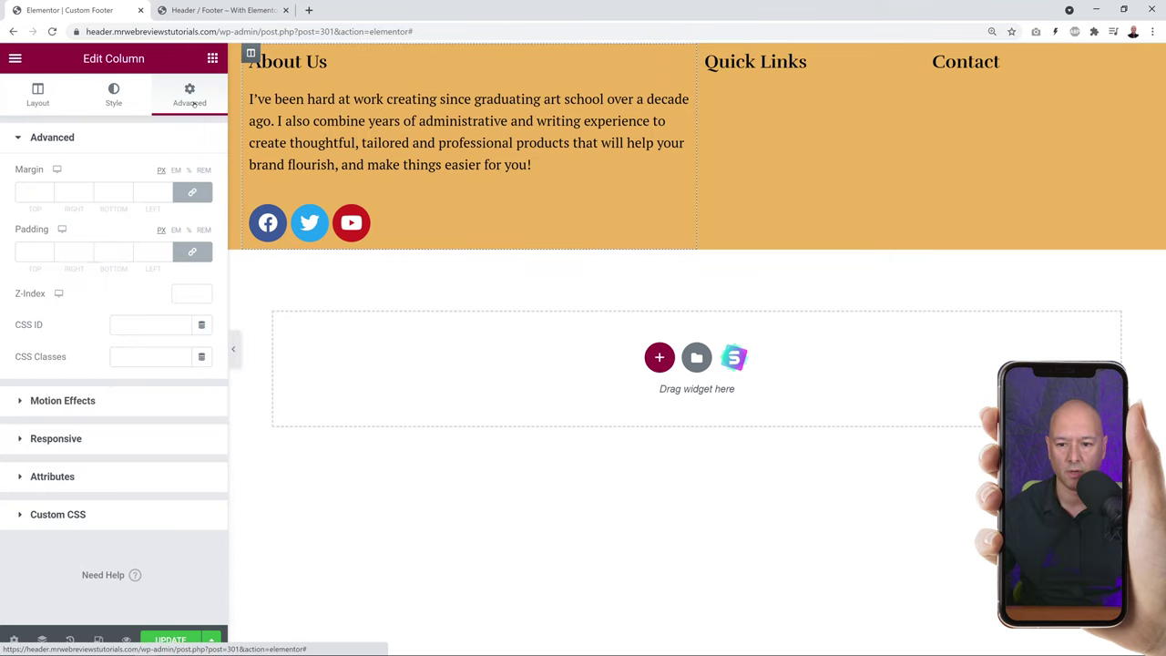
pyautogui.click(27, 251)
pyautogui.write('25')
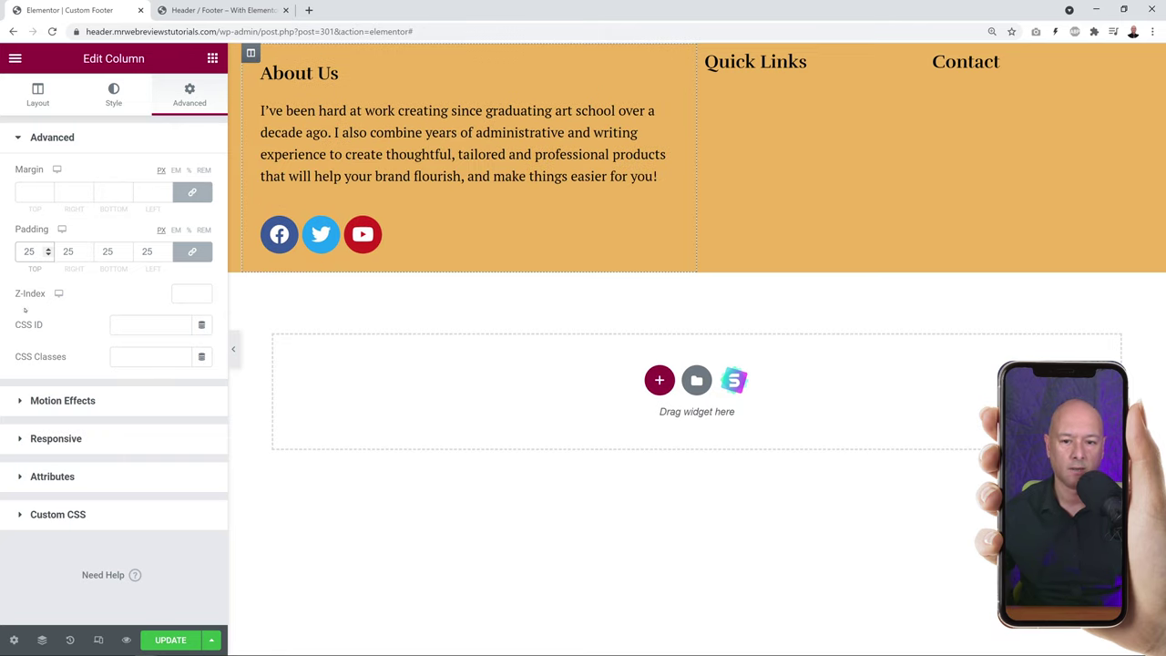
pyautogui.moveTo(38, 251); pyautogui.dragTo(22, 253)
pyautogui.write('40')
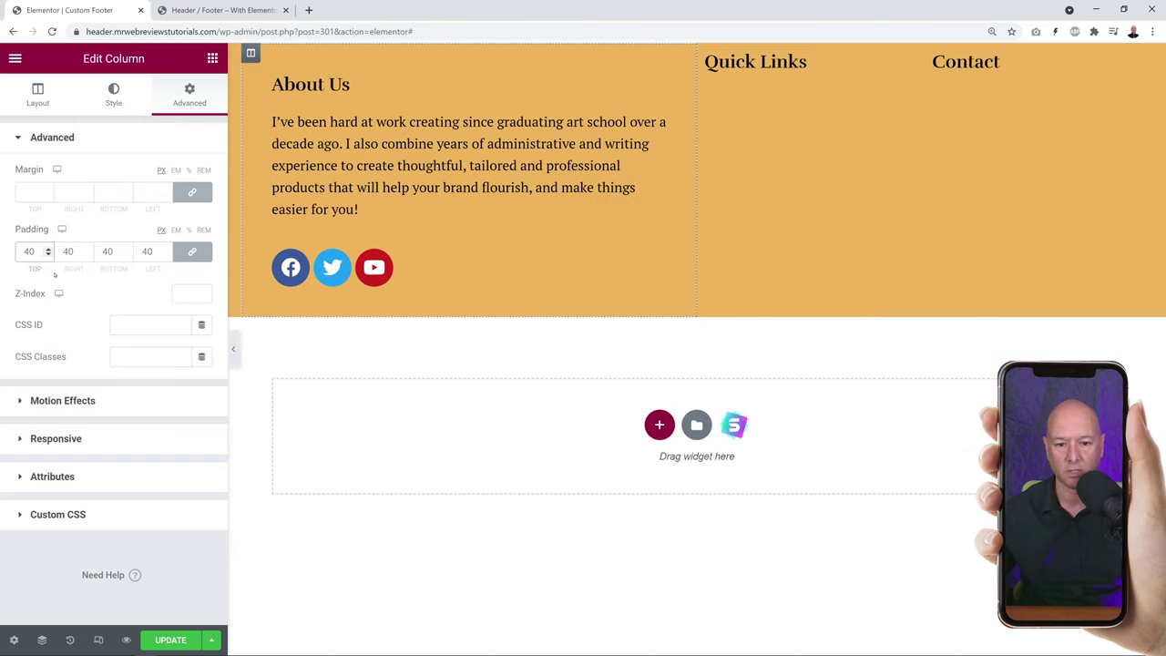
pyautogui.click(664, 361)
pyautogui.hotkey('ctrl', 's')
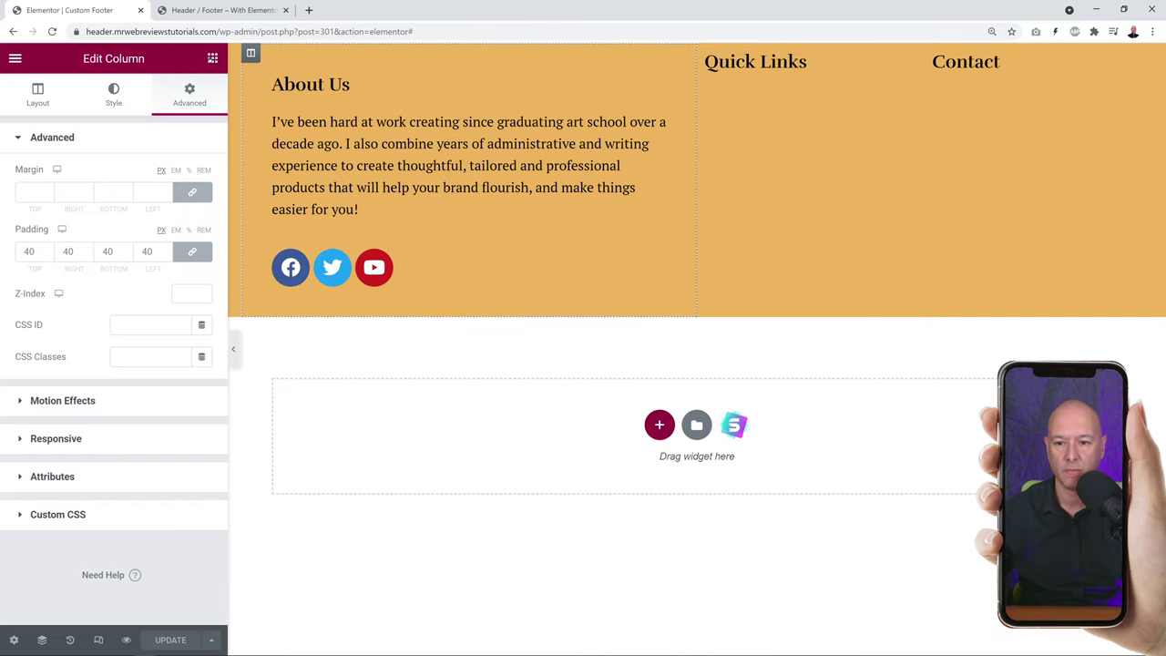
# Add the WordPress Navigation Menu widget below the Quick Links heading and assign it the Primary Menu.
pyautogui.click(210, 58)
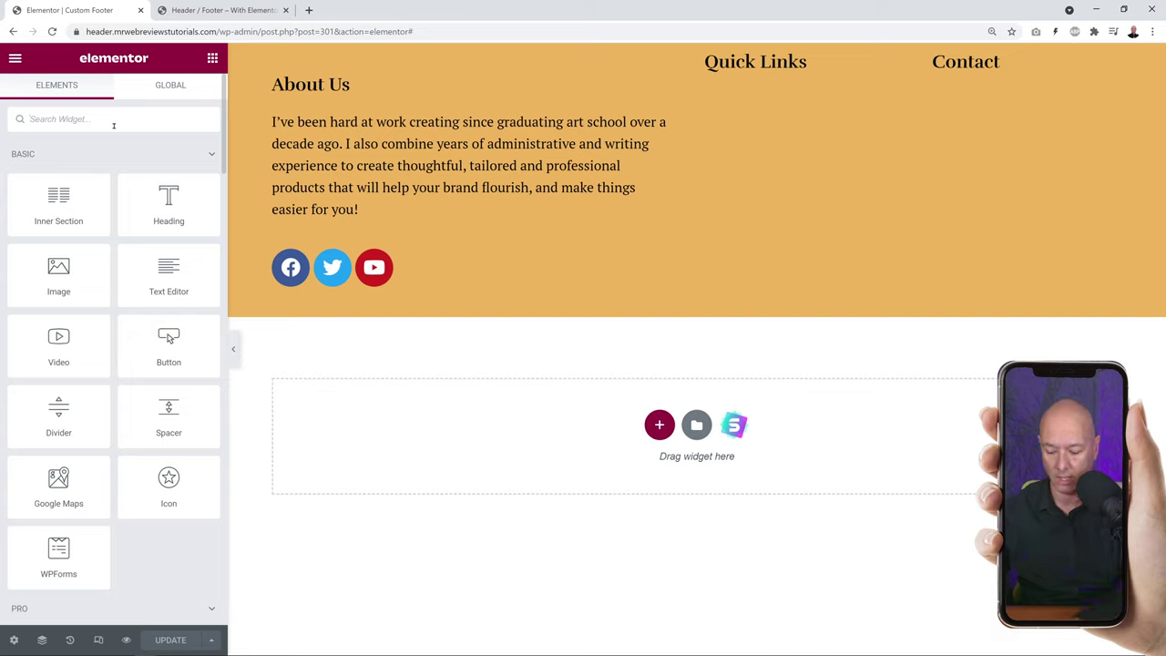
pyautogui.write('menu')
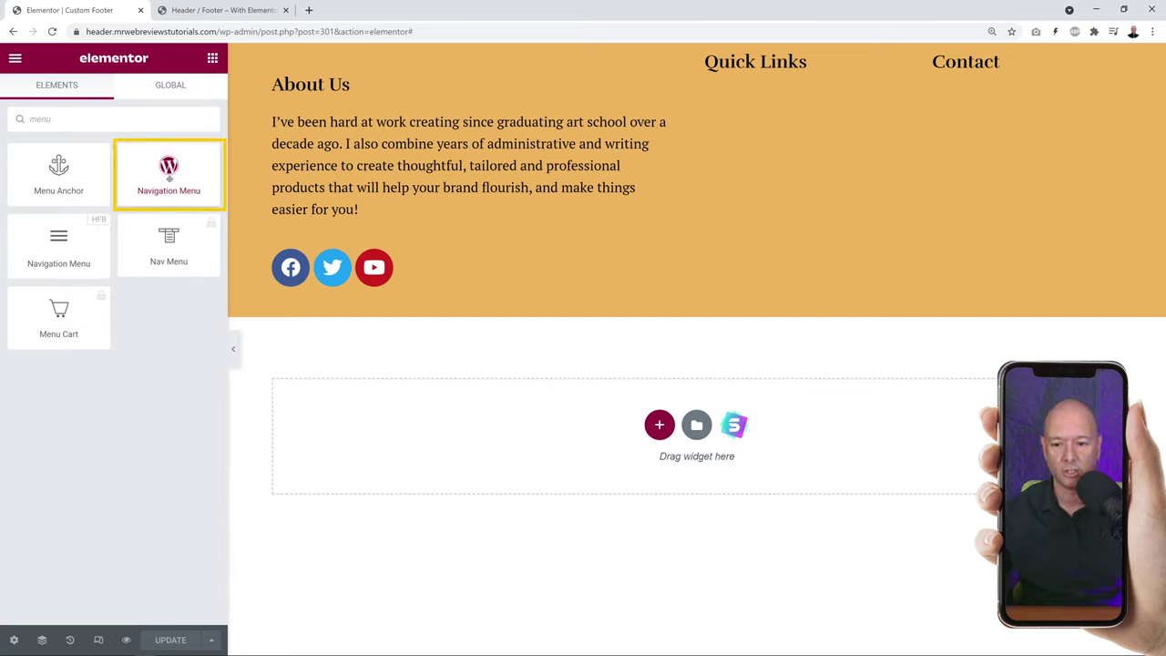
pyautogui.moveTo(168, 173); pyautogui.dragTo(759, 83)
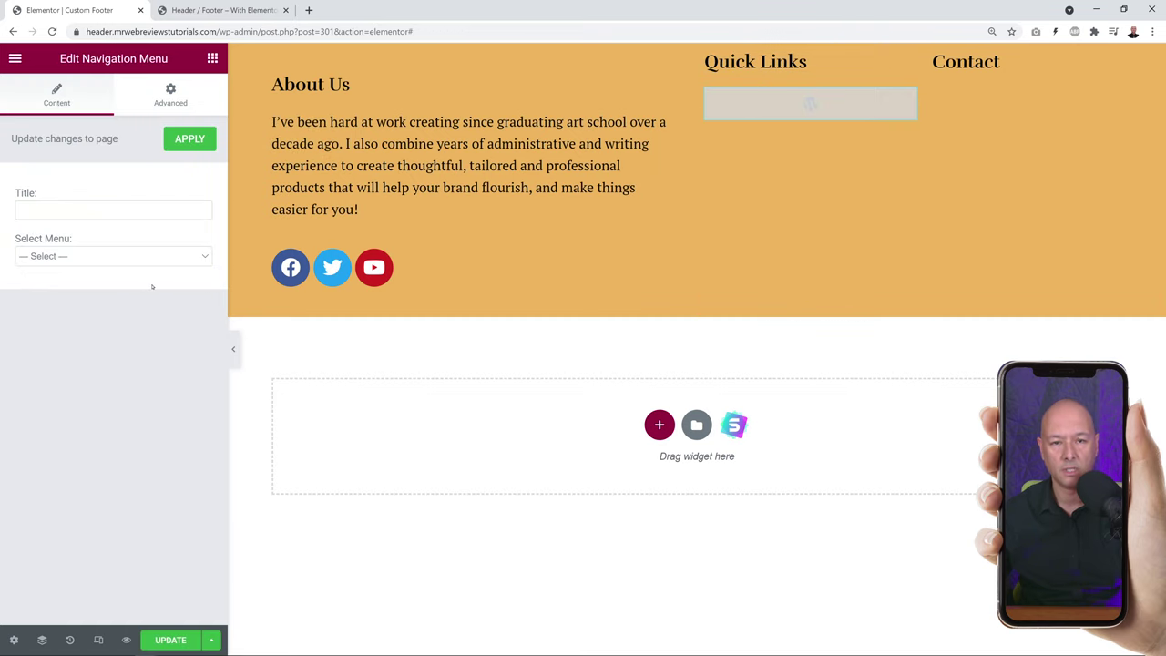
pyautogui.click(173, 257)
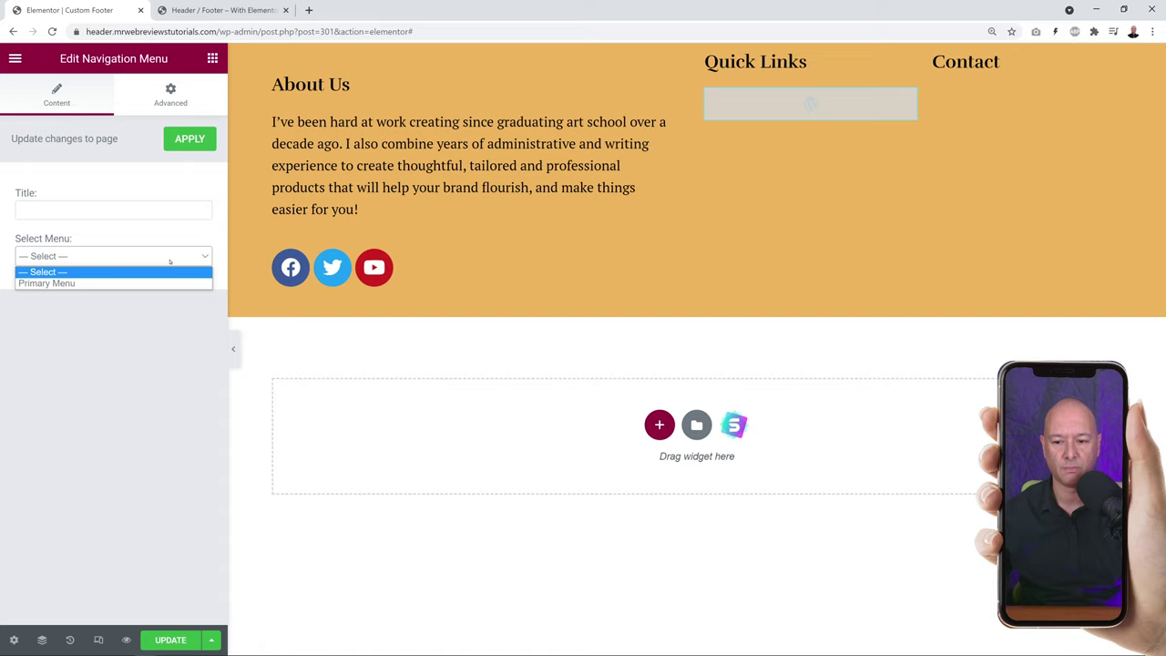
pyautogui.click(61, 284)
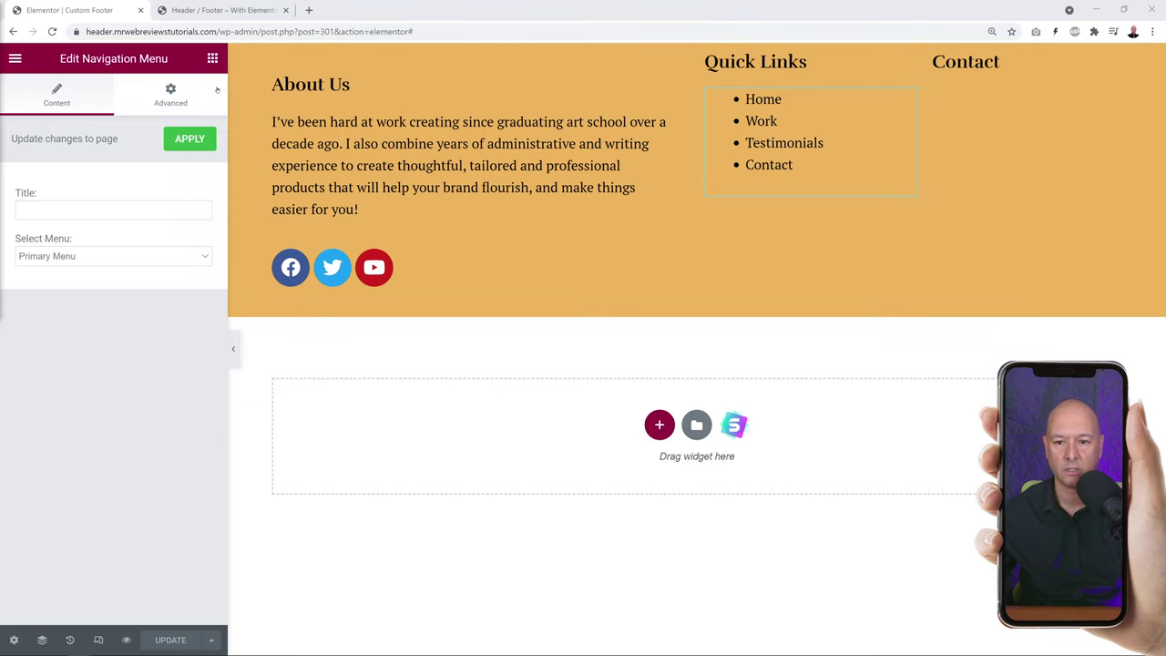
# Add an Icon List widget below the Contact heading in the third footer column.
pyautogui.click(212, 57)
pyautogui.click(149, 119)
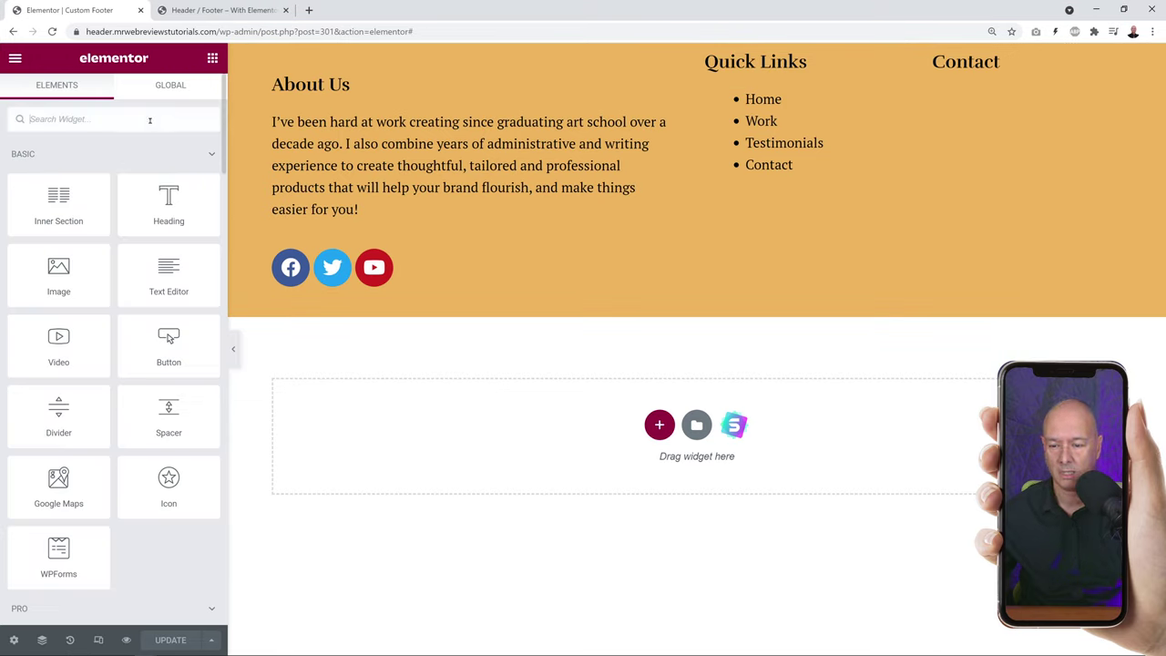
pyautogui.write('icon')
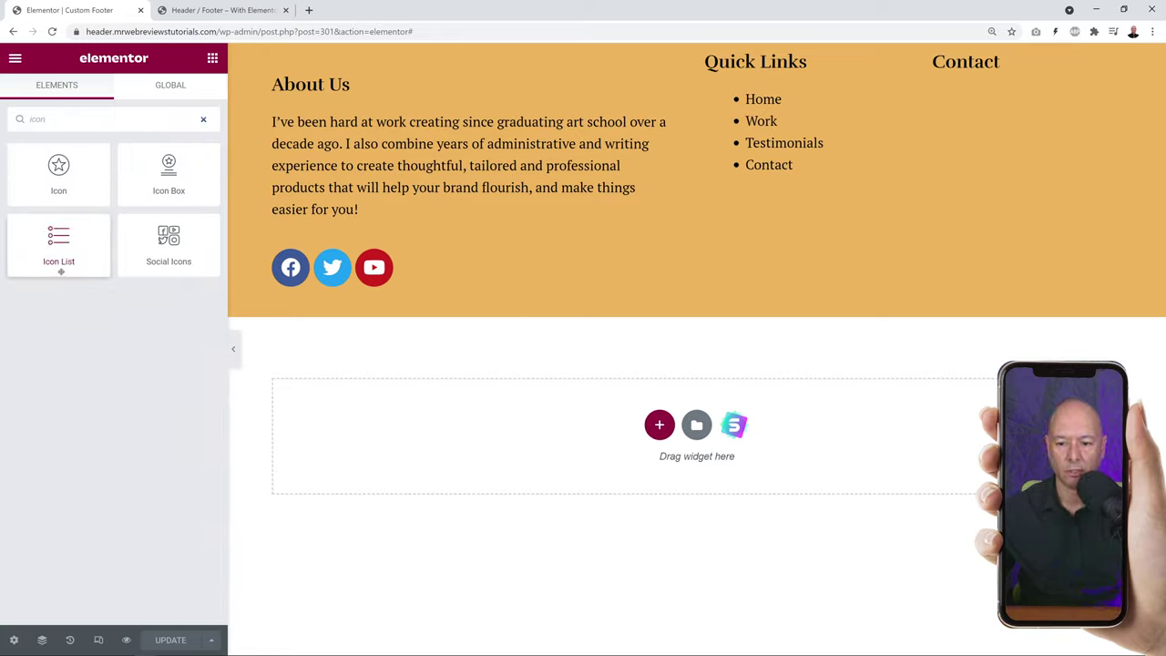
pyautogui.moveTo(87, 244); pyautogui.dragTo(971, 78)
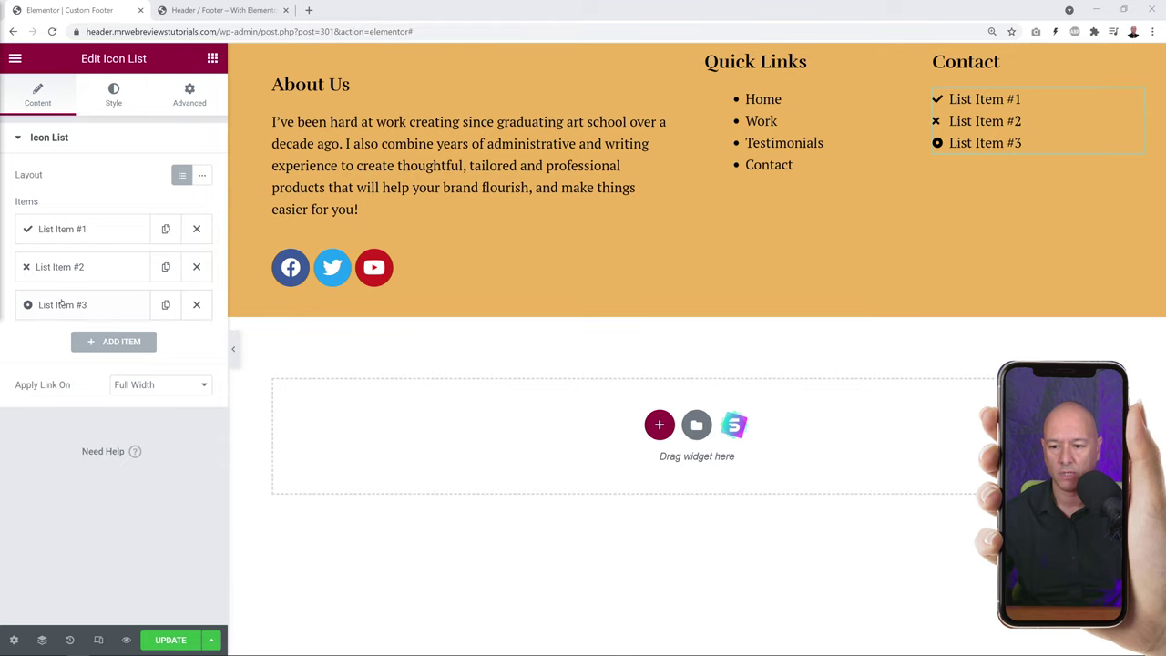
# Change the icon of the first Icon List item to the Phone icon.
pyautogui.click(84, 233)
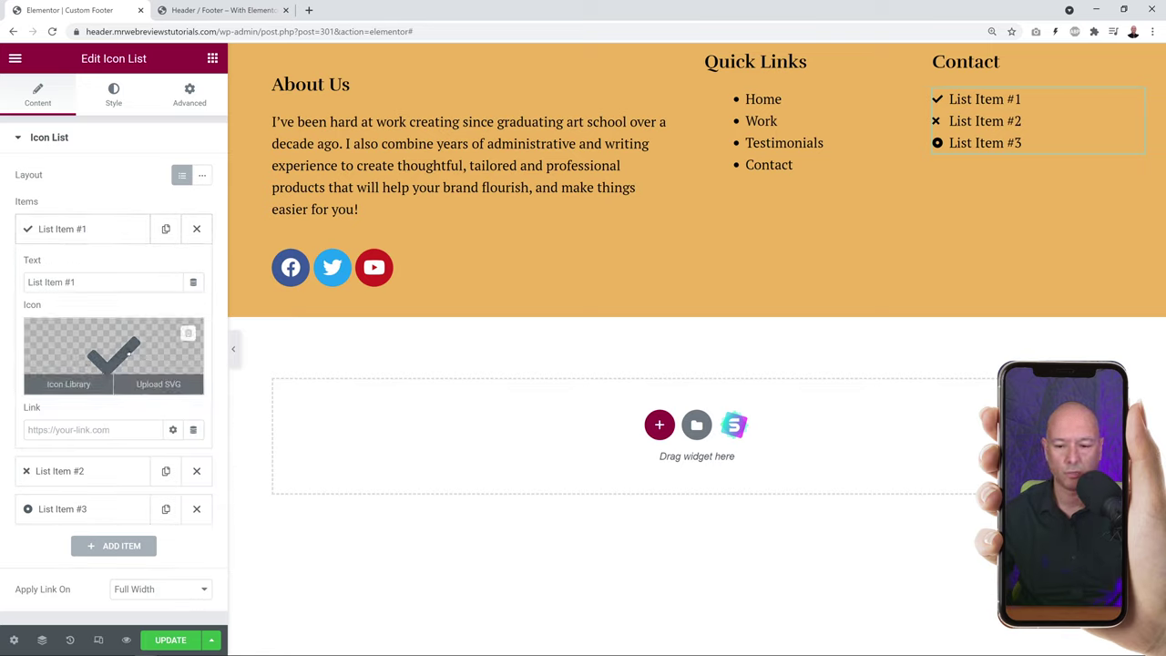
pyautogui.click(128, 353)
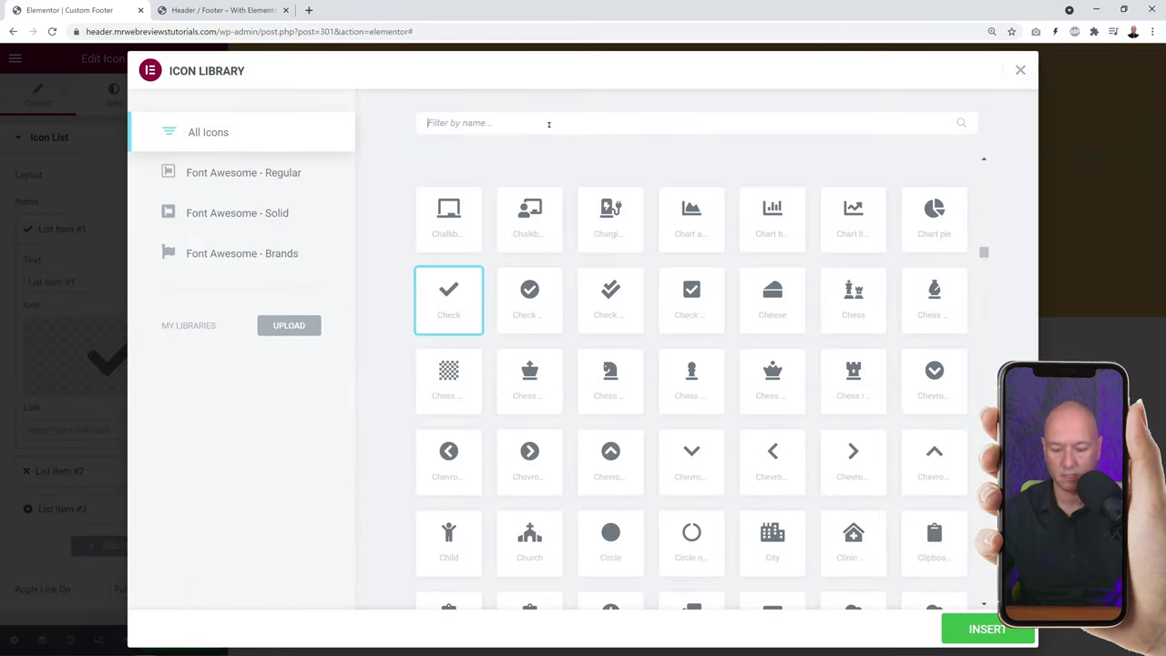
pyautogui.write('phone')
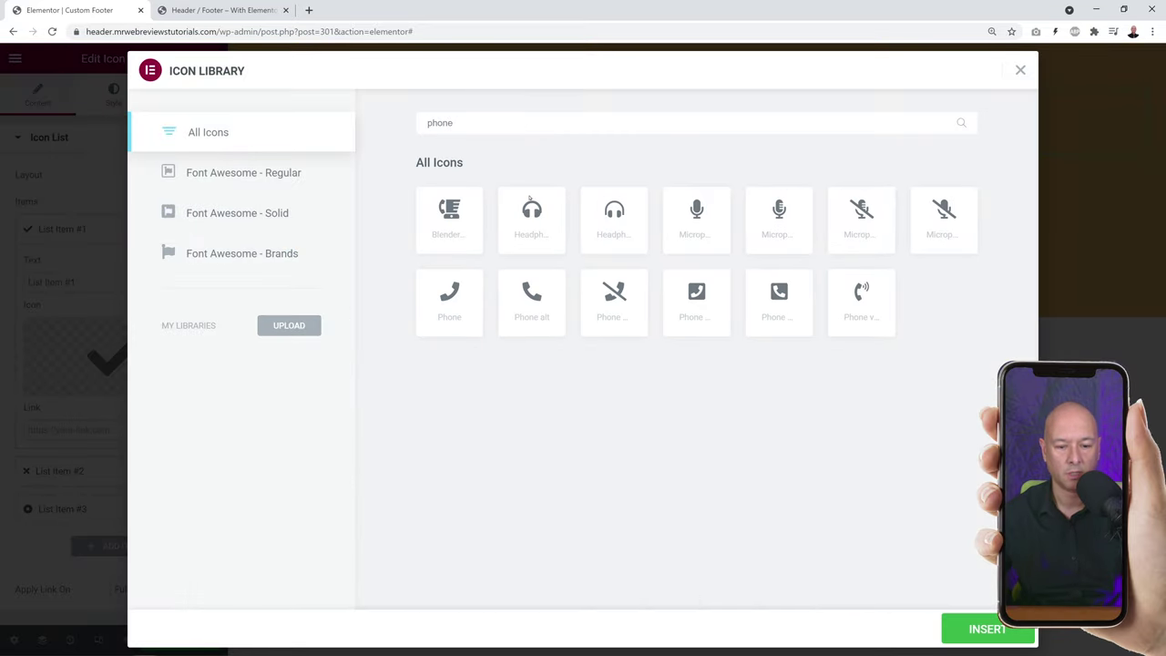
pyautogui.click(460, 298)
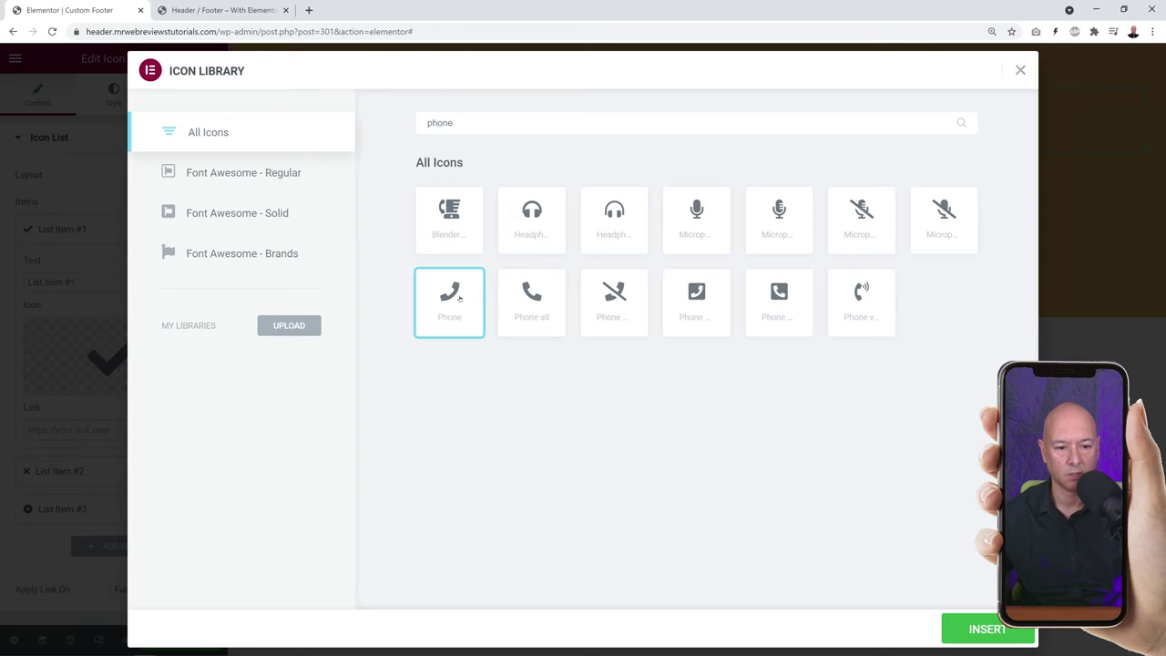
pyautogui.click(969, 623)
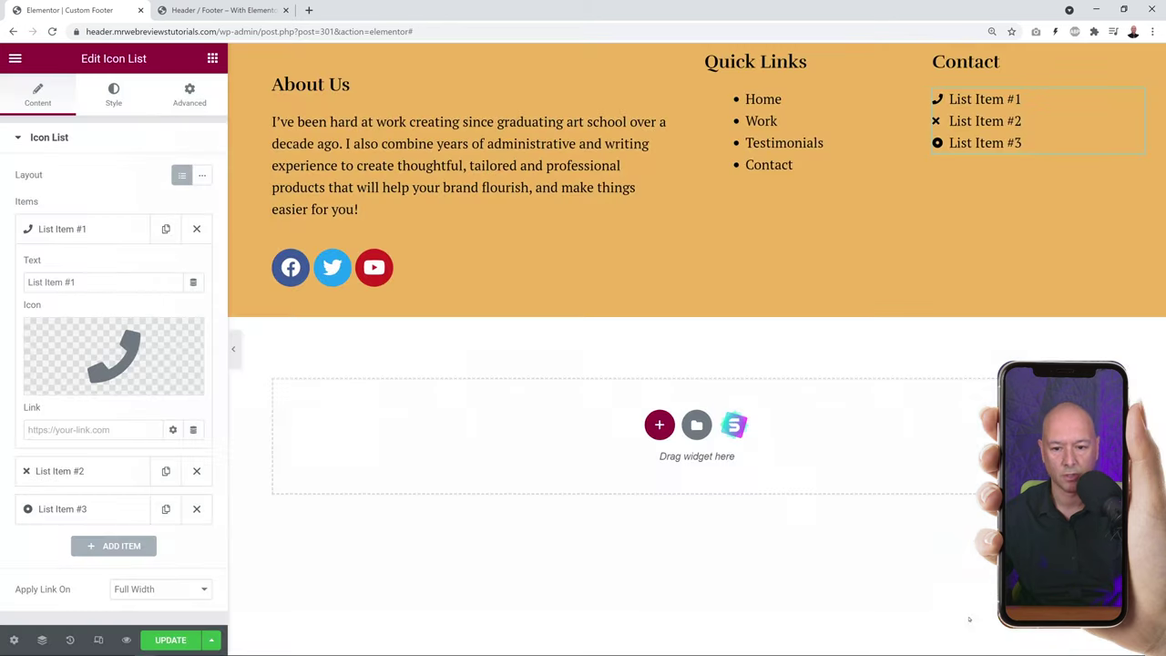
# Enter the phone number in the first item, the contact e-mail with an envelope icon in the second, and "Your Address Here" with a map marker in the third.
pyautogui.tripleClick(91, 282)
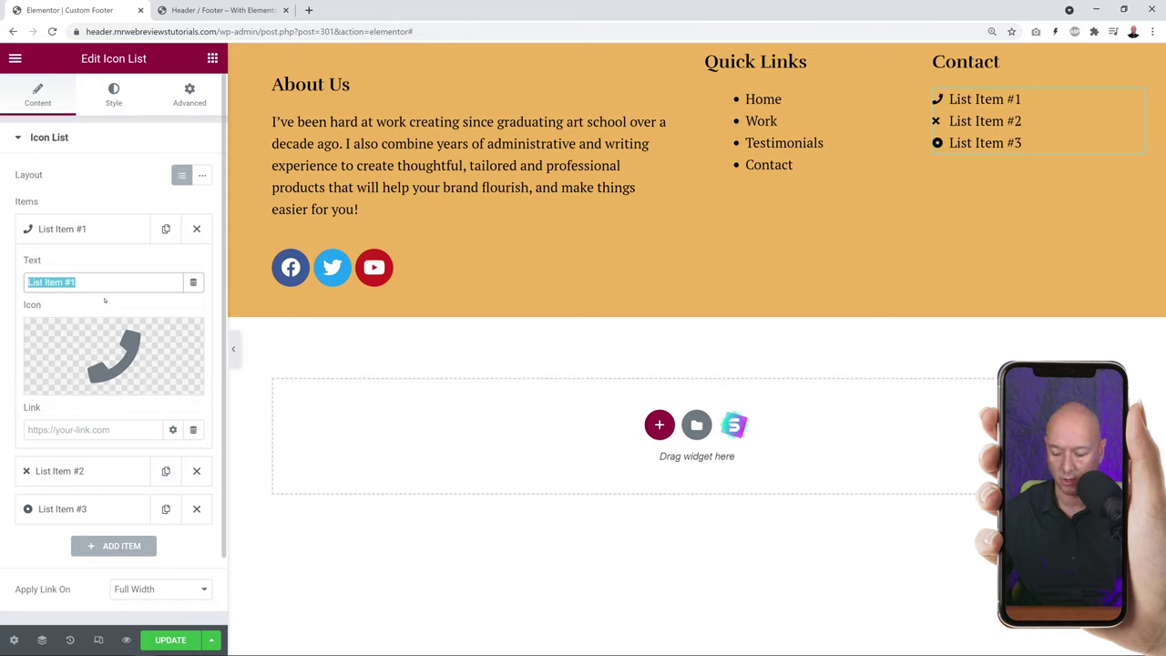
pyautogui.hotkey('ctrl', 'v')
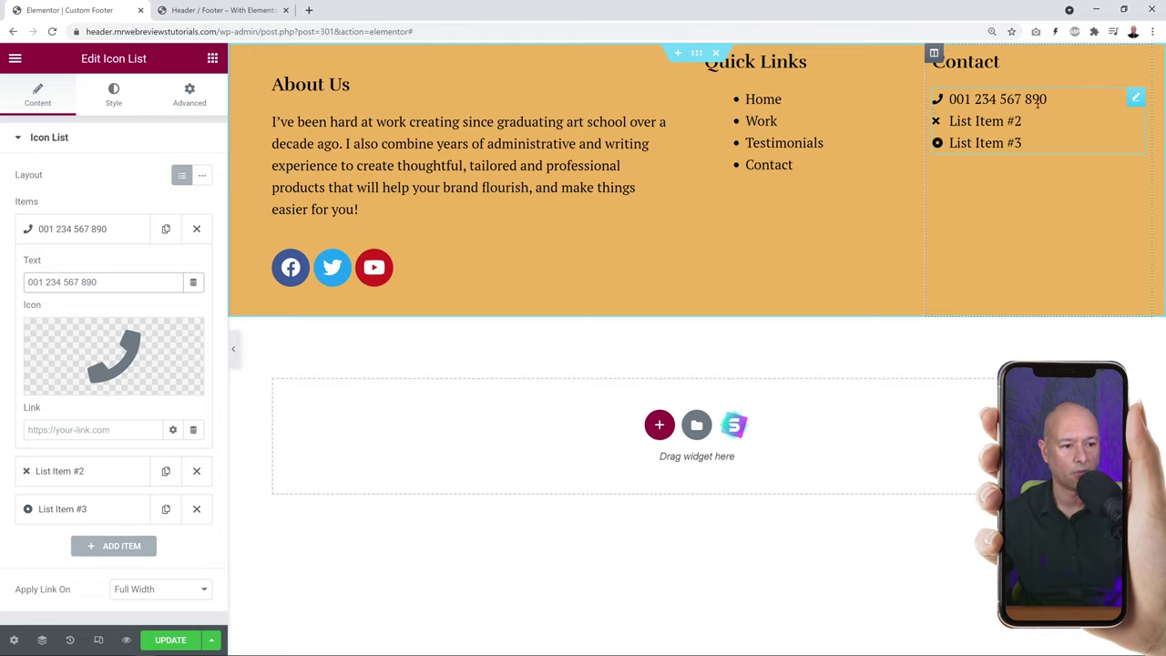
pyautogui.click(87, 228)
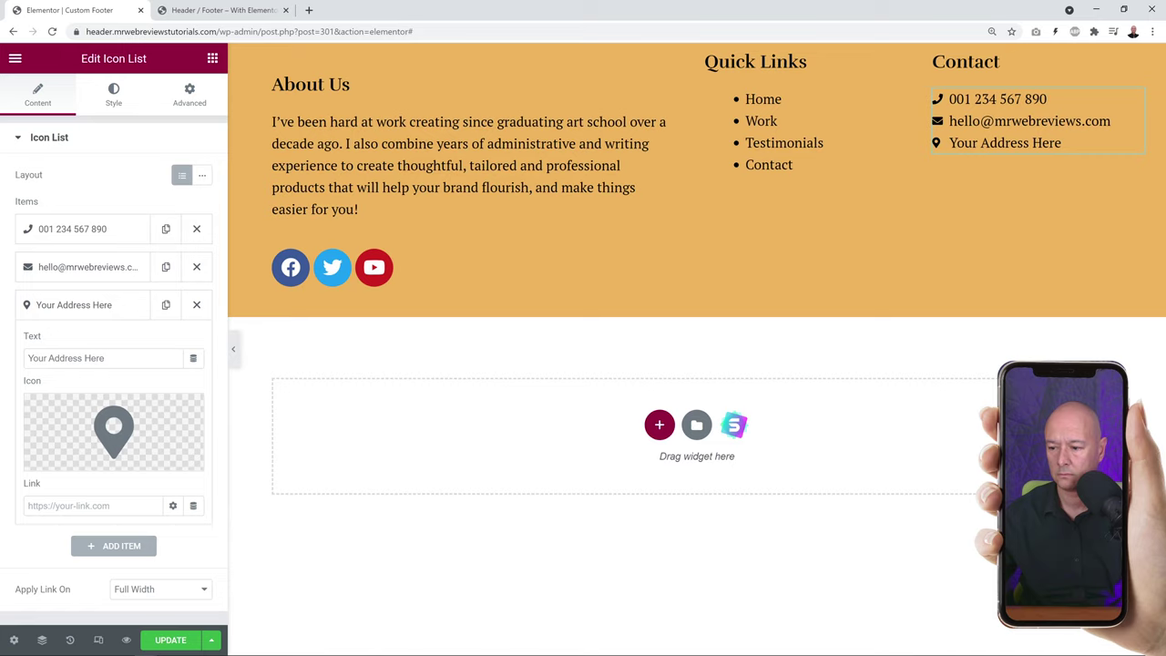
pyautogui.click(91, 304)
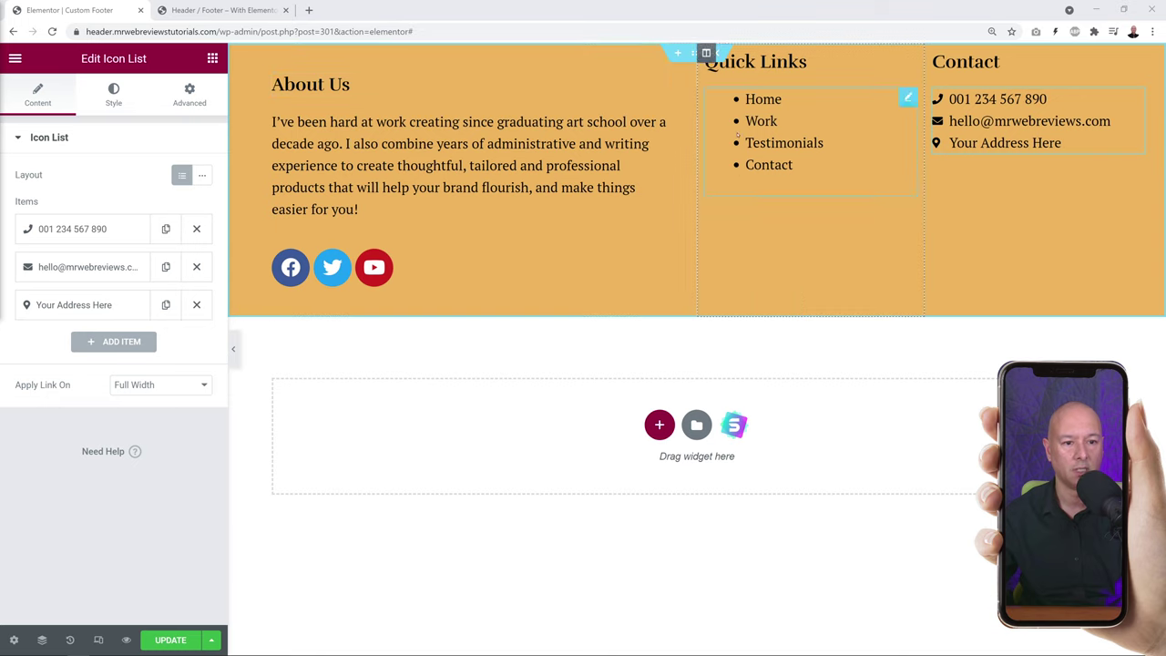
# Set the Quick Links column's padding to 40 px on all sides.
pyautogui.click(705, 53)
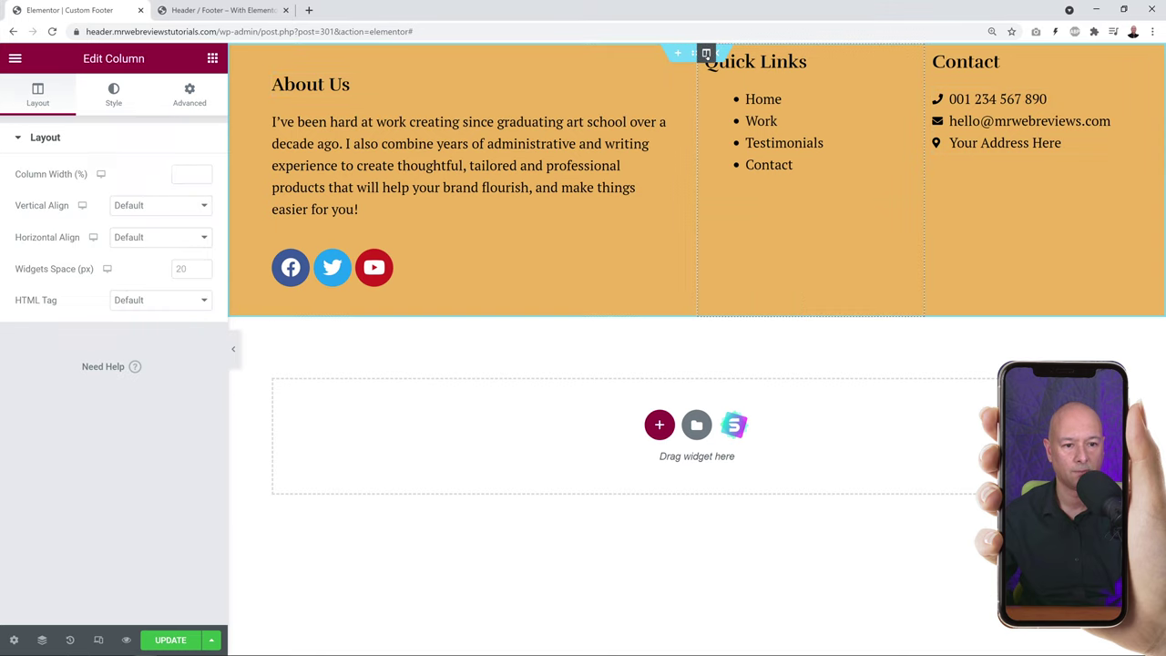
pyautogui.click(190, 93)
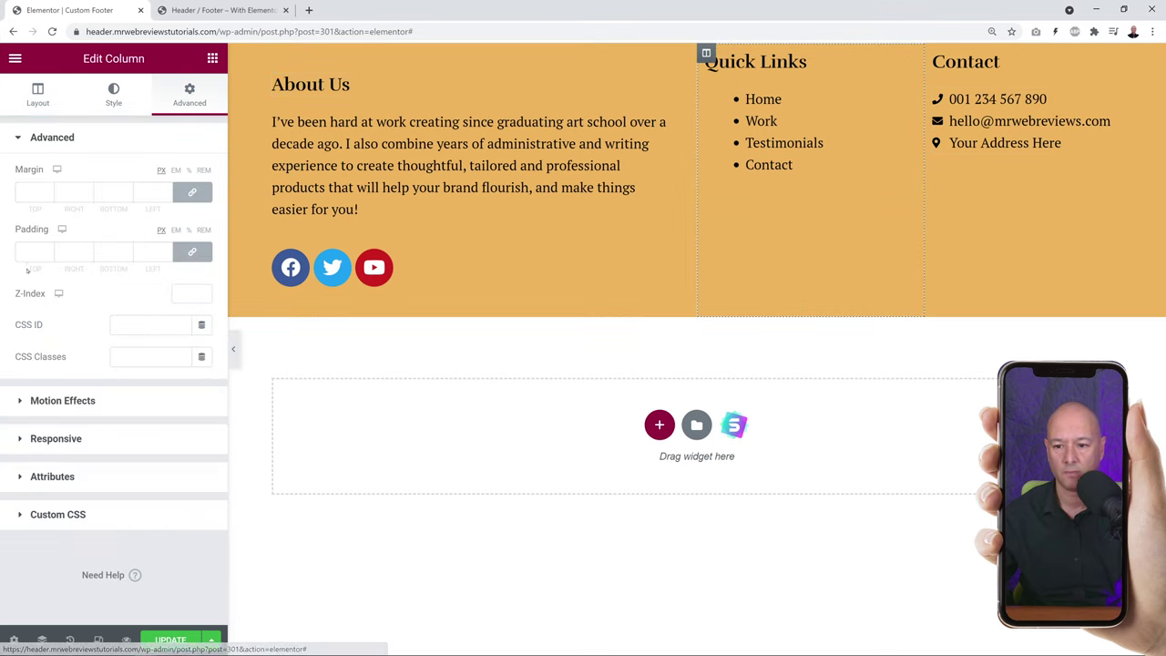
pyautogui.write('40')
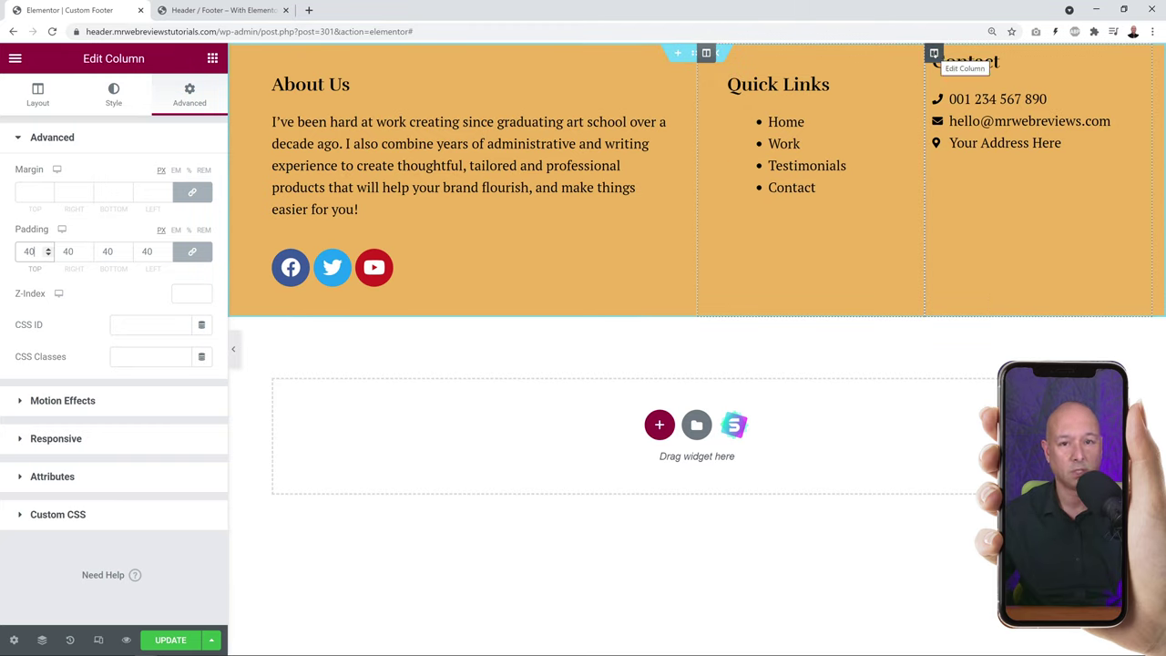
# Set the Contact column's padding to 40 px on all sides and save the footer template.
pyautogui.click(933, 53)
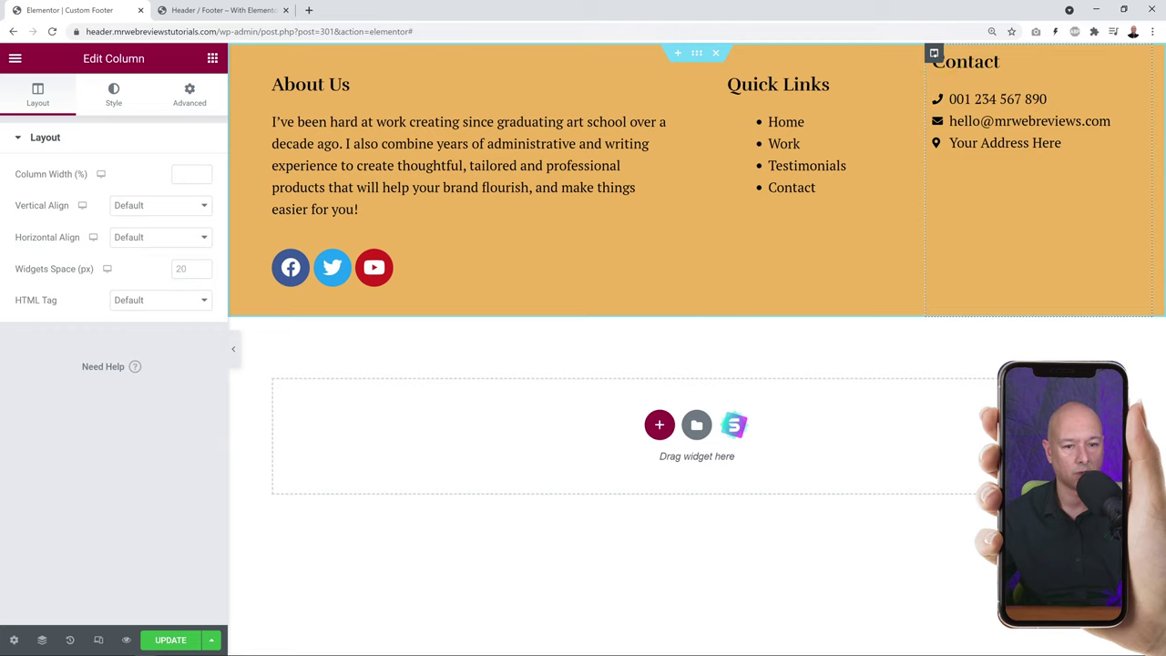
pyautogui.click(189, 96)
pyautogui.click(28, 251)
pyautogui.write('40')
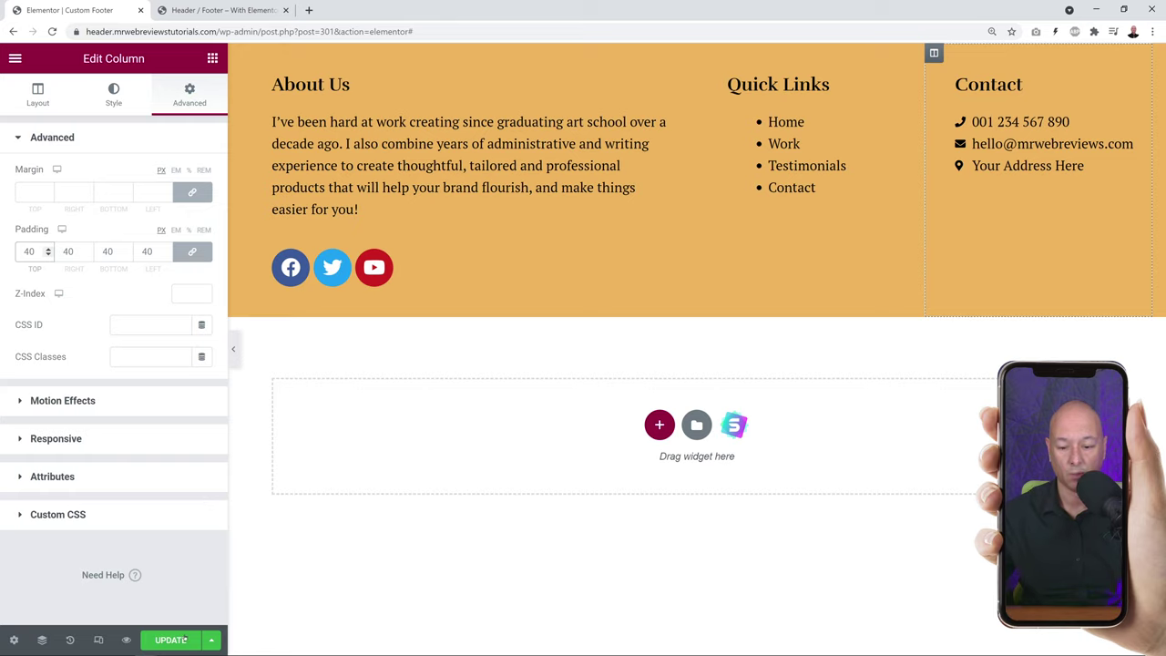
pyautogui.hotkey('ctrl', 's')
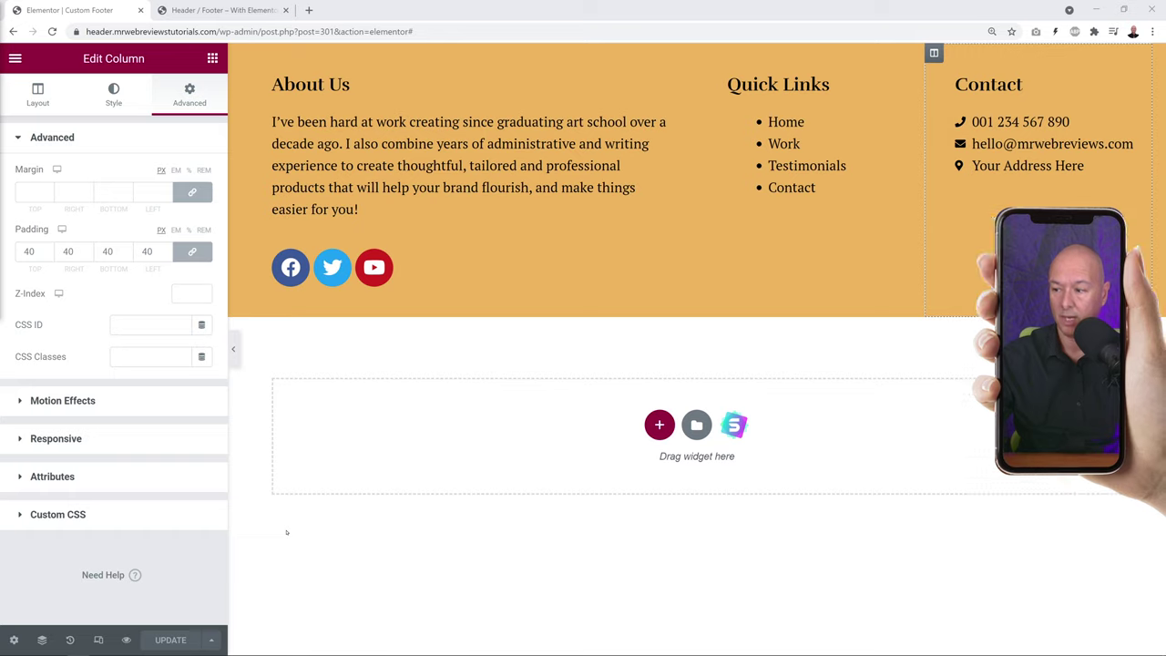
# Reload the live site in the other browser tab and check the custom footer at the end of the page.
pyautogui.click(190, 13)
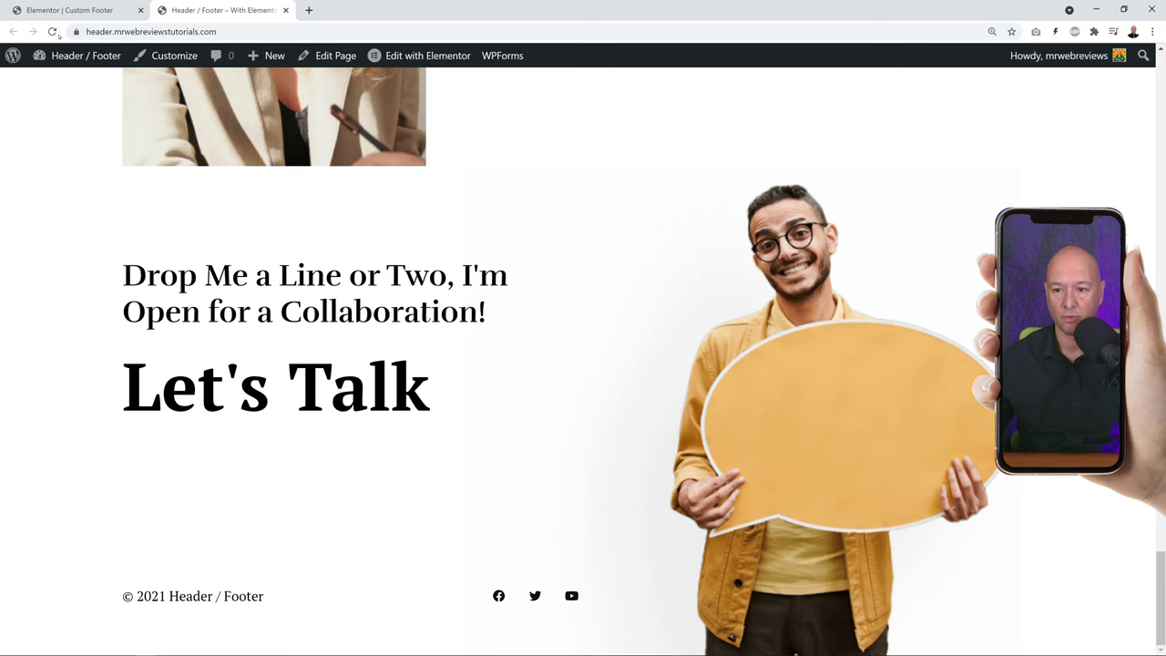
pyautogui.click(52, 32)
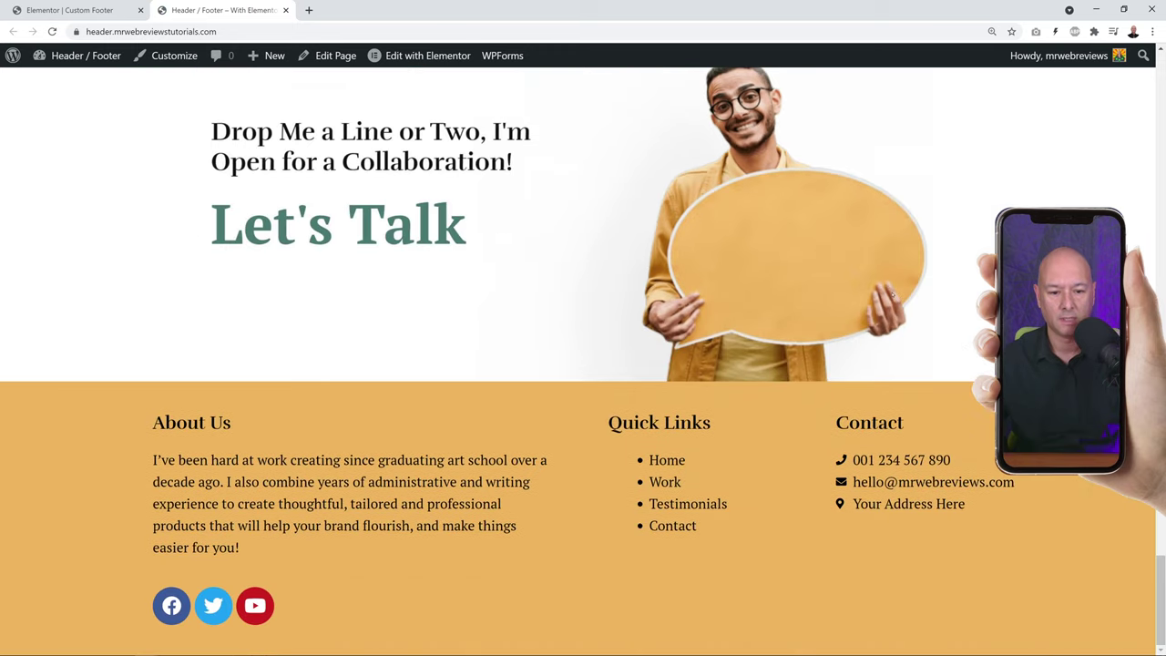